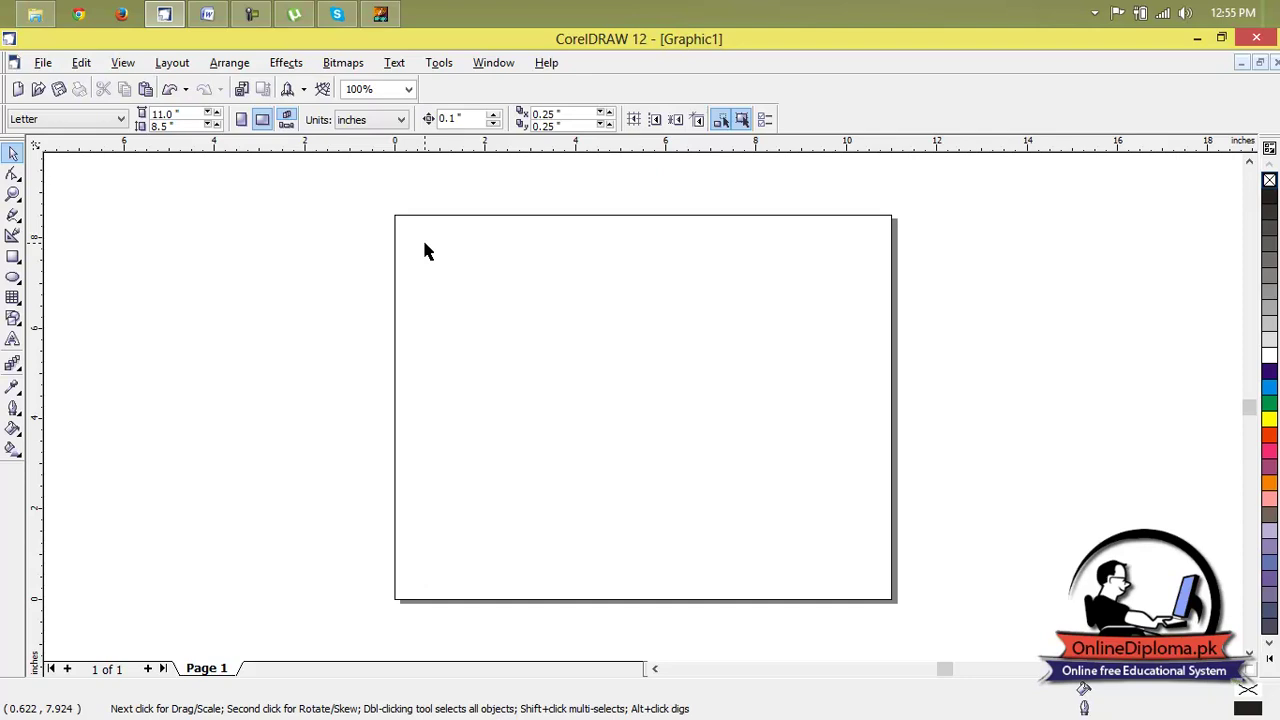
- Launch Adobe Photoshop from the Windows Start screen
mouse_move(3, 716)
click(10, 712)
scroll(640, 400, down, 3)
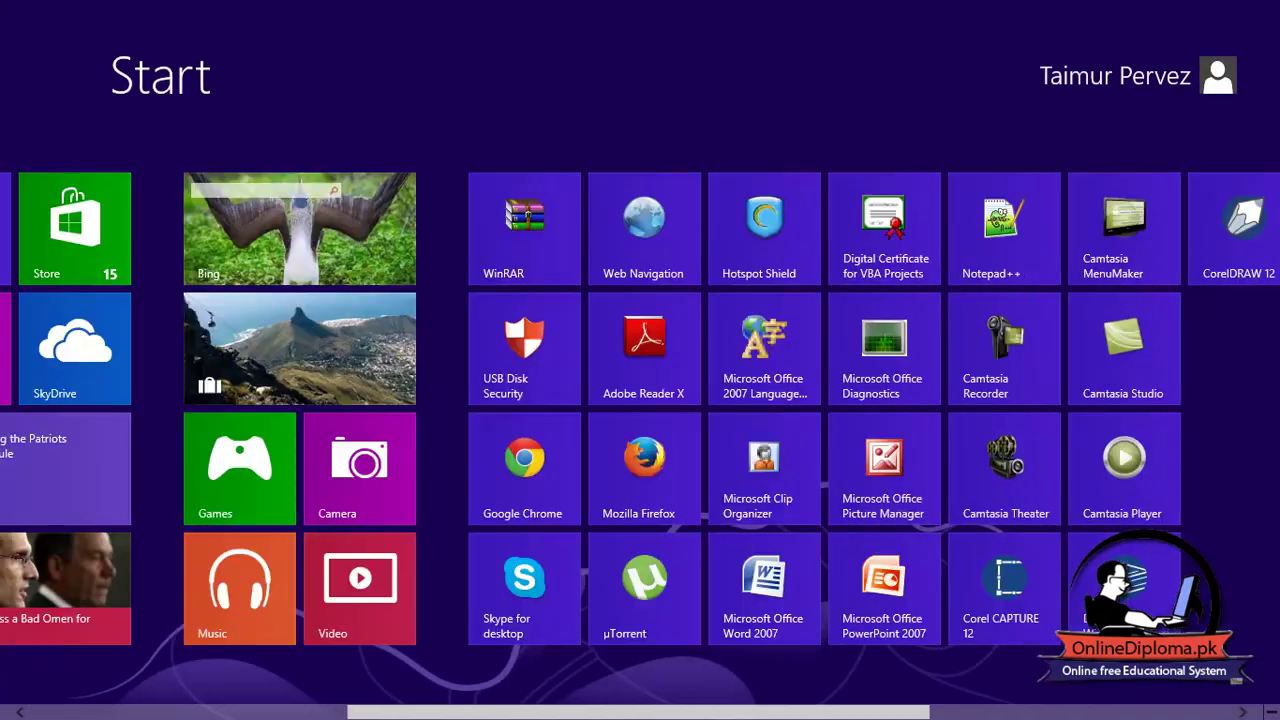
scroll(1091, 455, down, 3)
click(1091, 455)
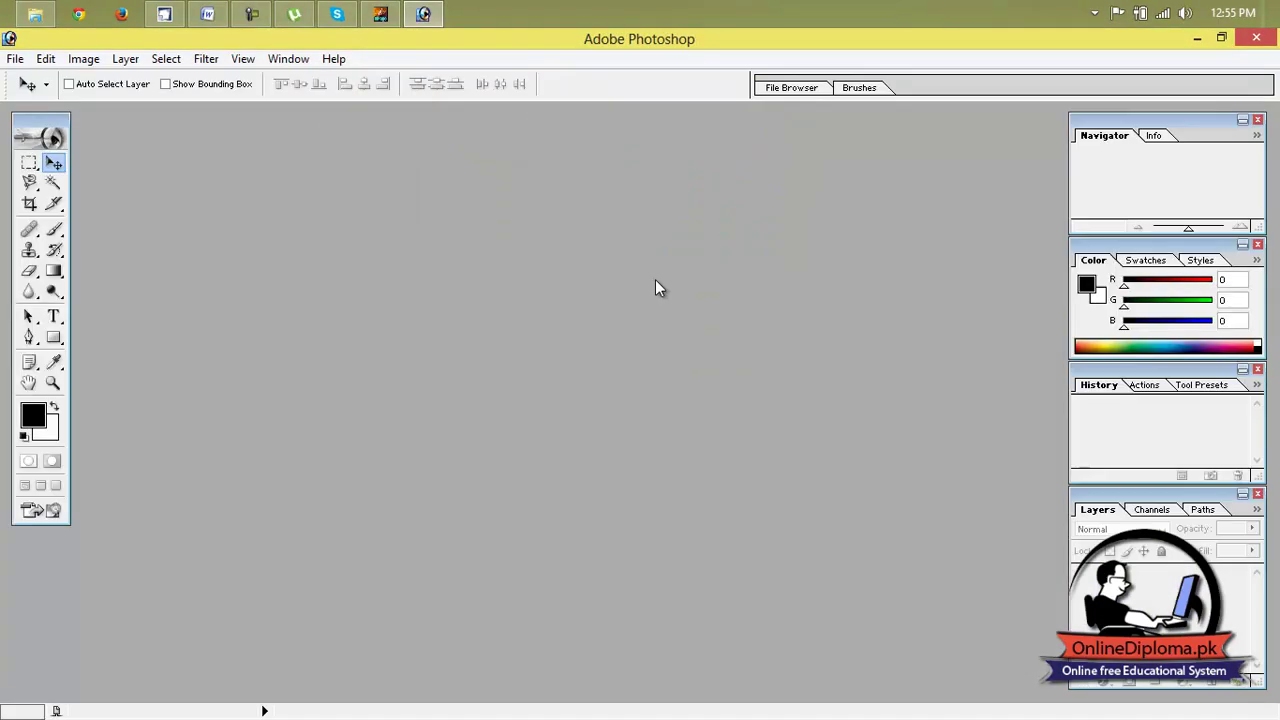
- Create a transparent RGB document of 1366 × 786 pixels at 300 pixels/inch and maximize its window
click(15, 59)
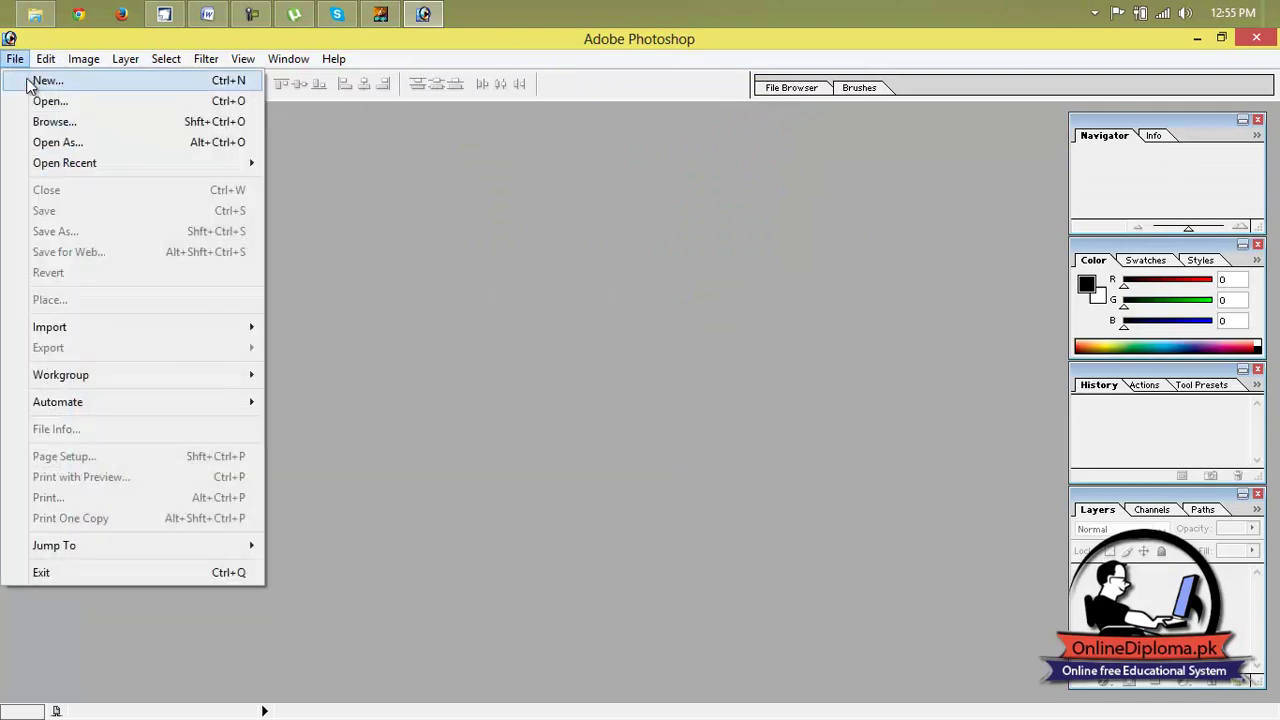
click(34, 82)
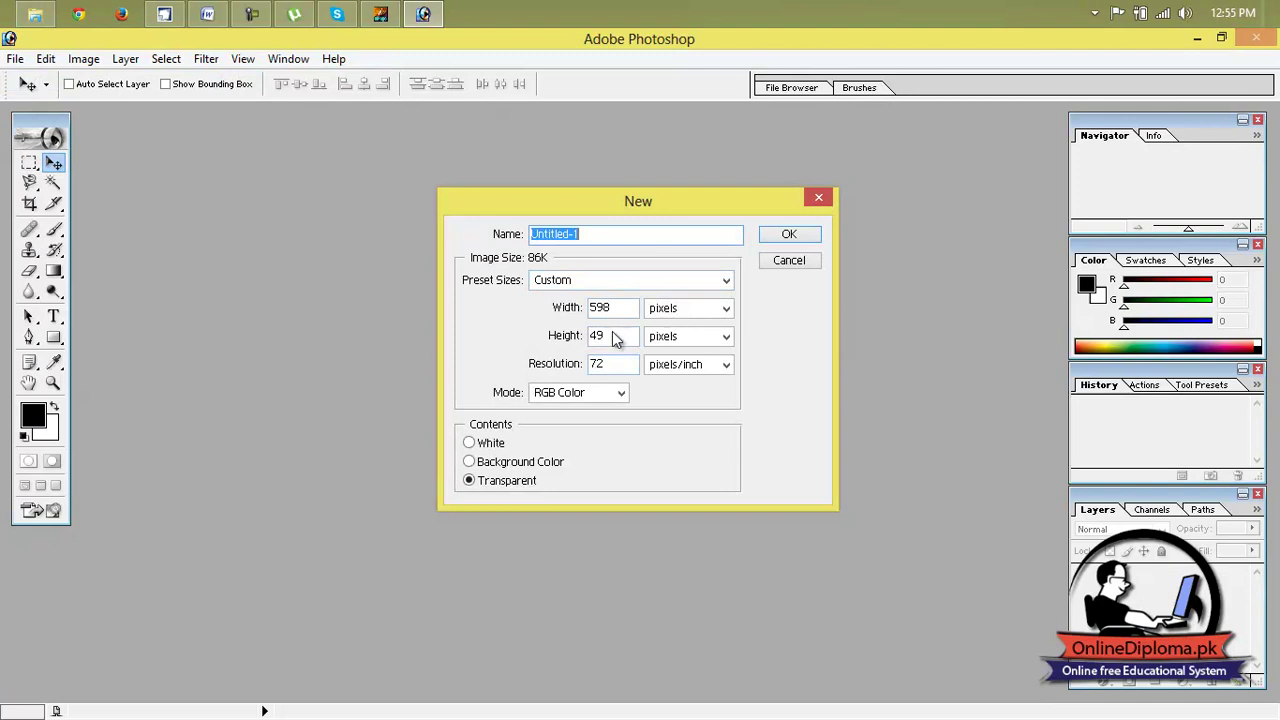
drag(616, 313, 566, 310)
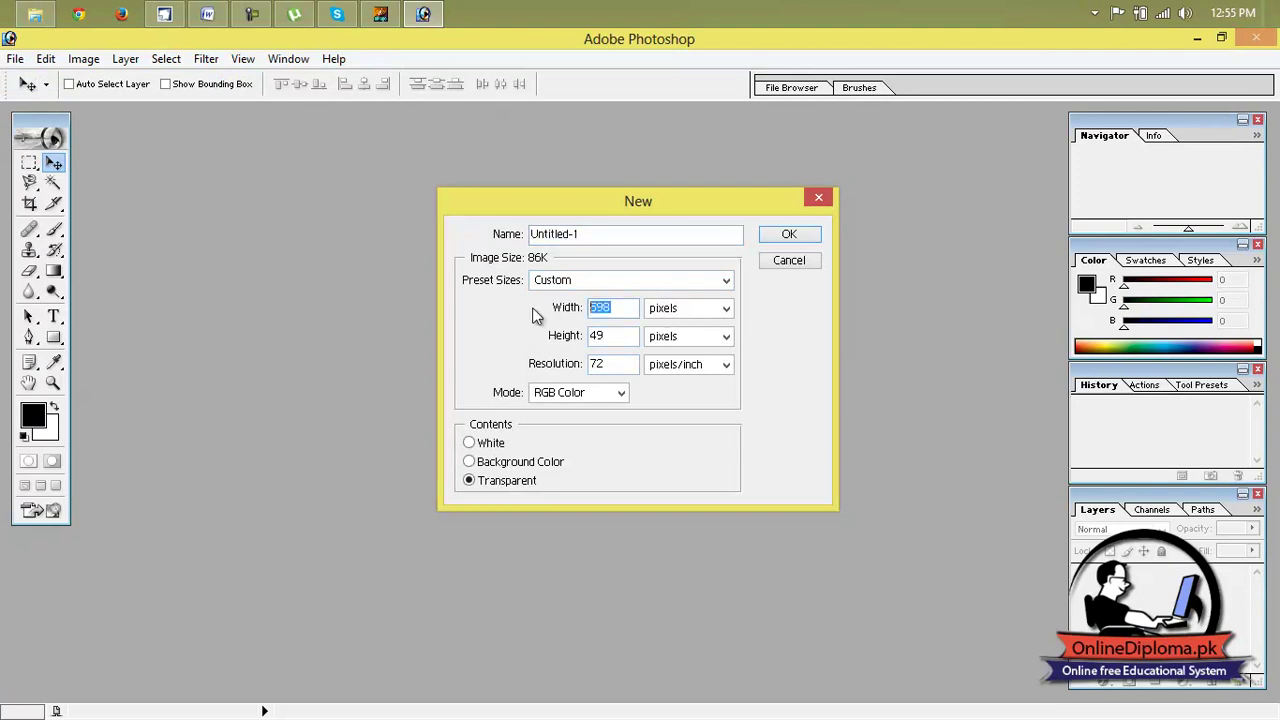
text(1366)
drag(634, 335, 491, 362)
text(786)
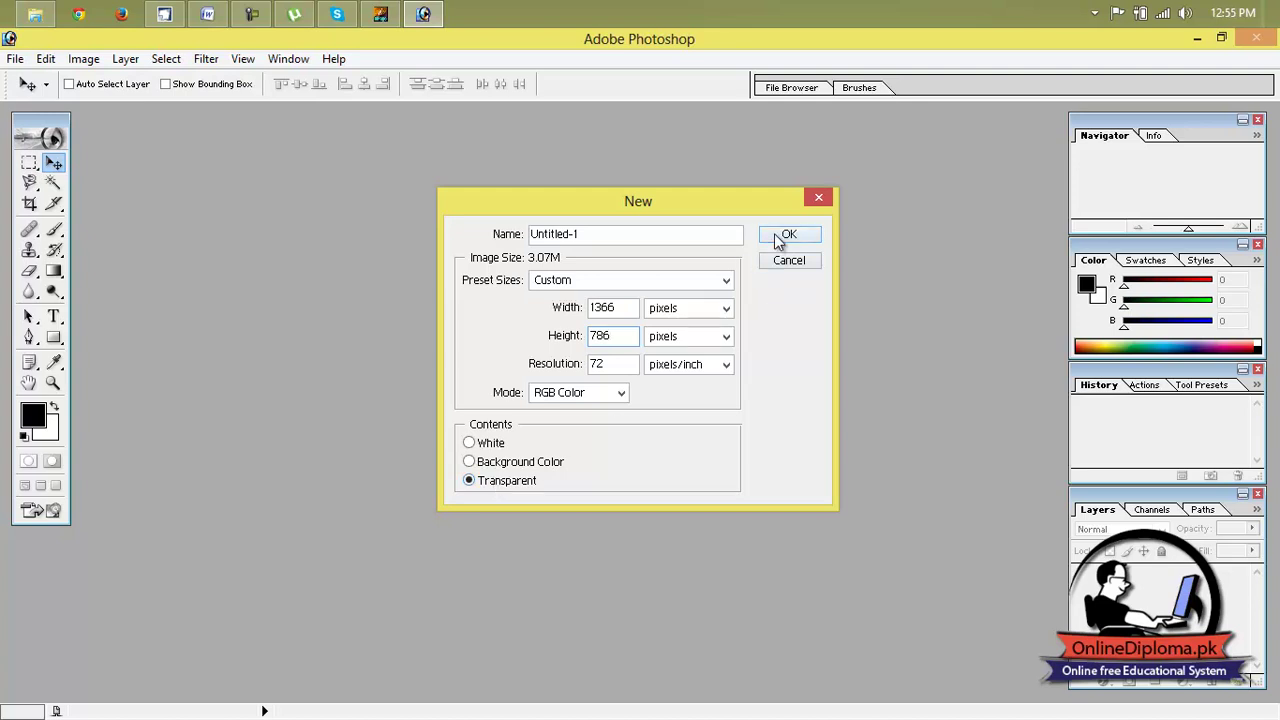
drag(634, 363, 521, 380)
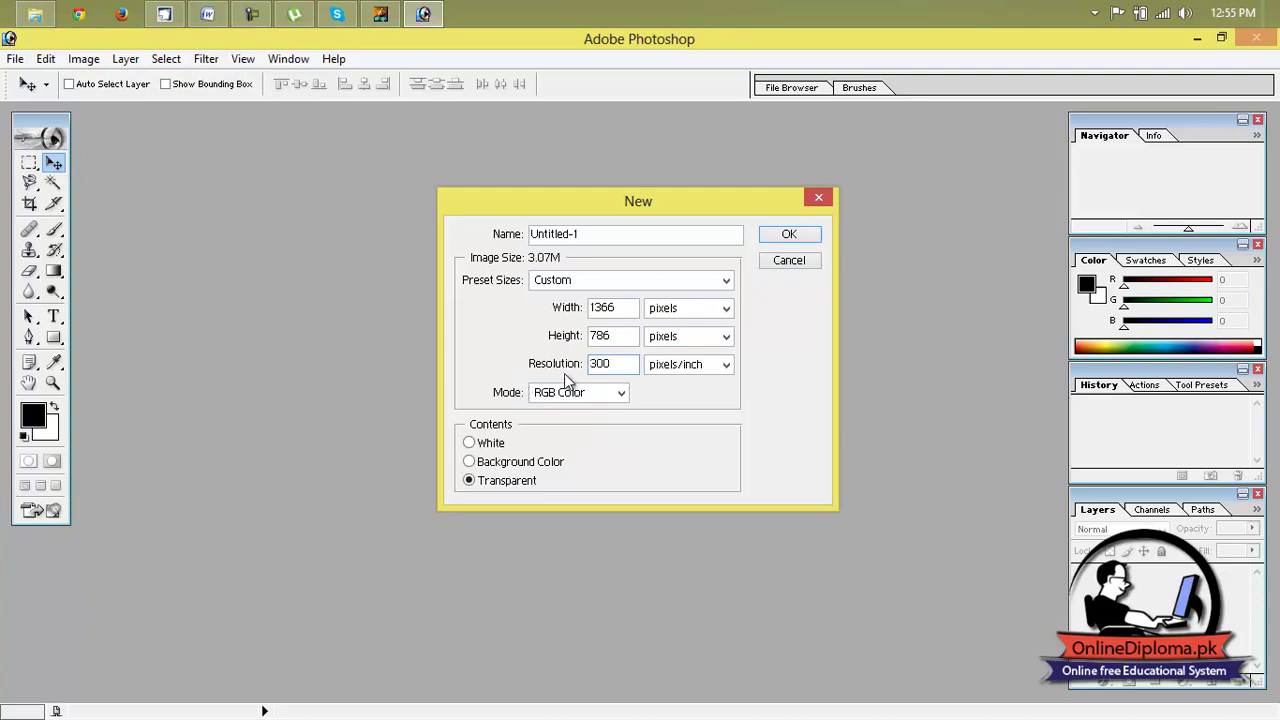
click(772, 235)
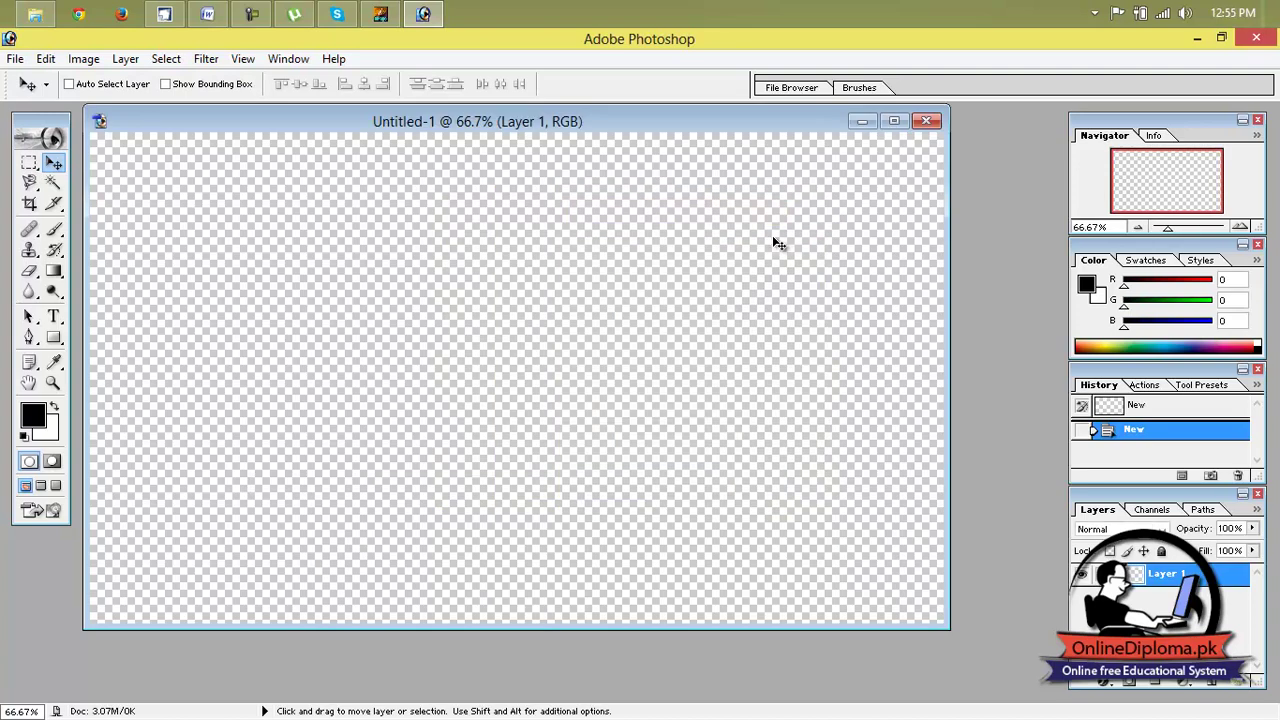
click(894, 121)
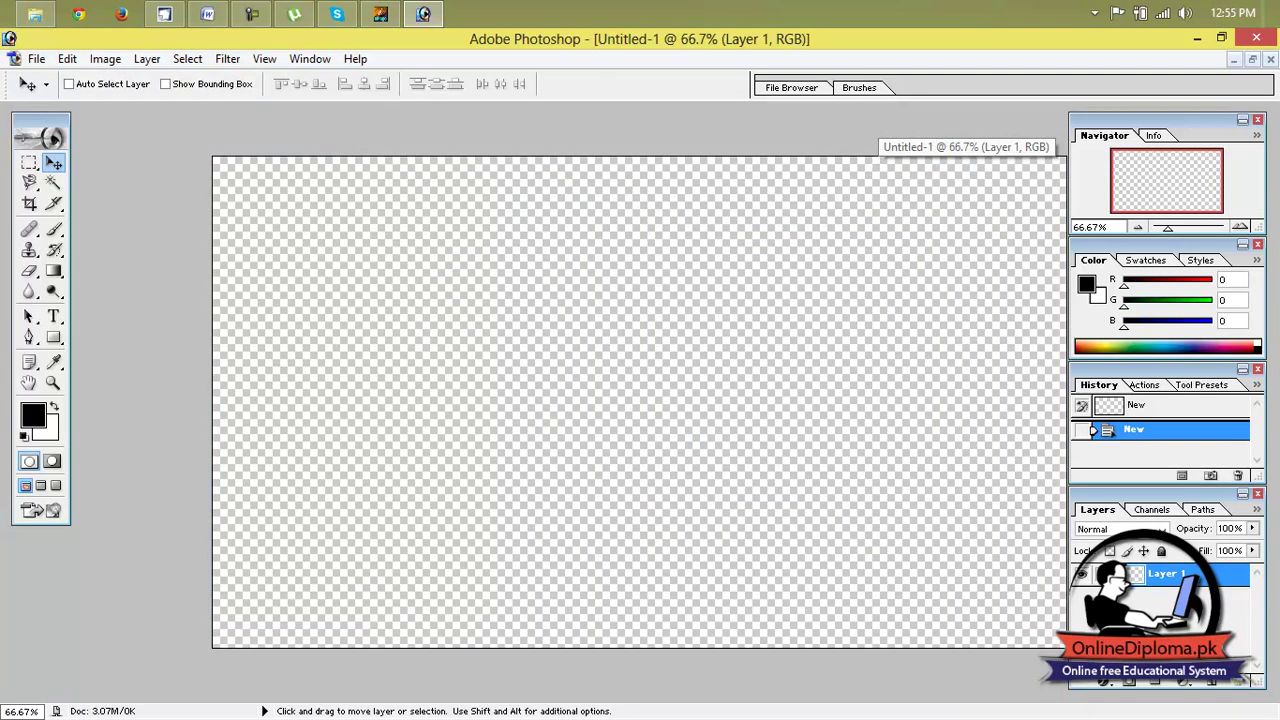
click(36, 59)
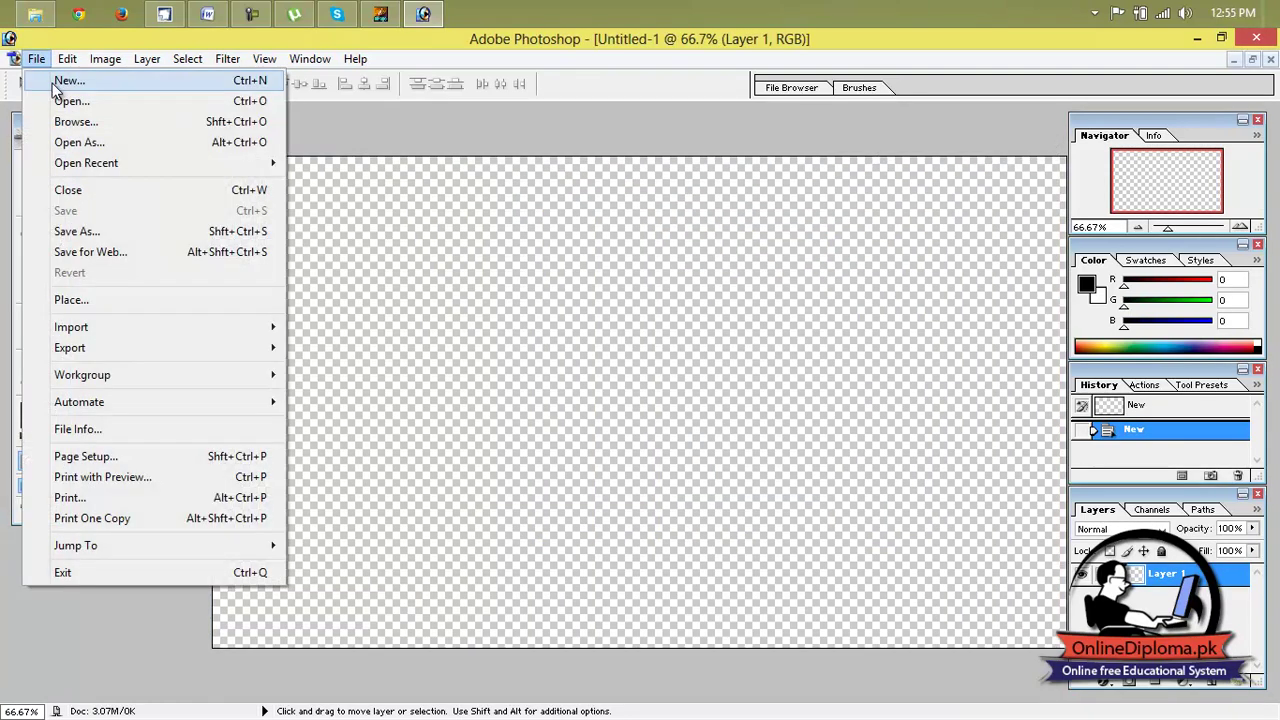
click(70, 102)
click(745, 266)
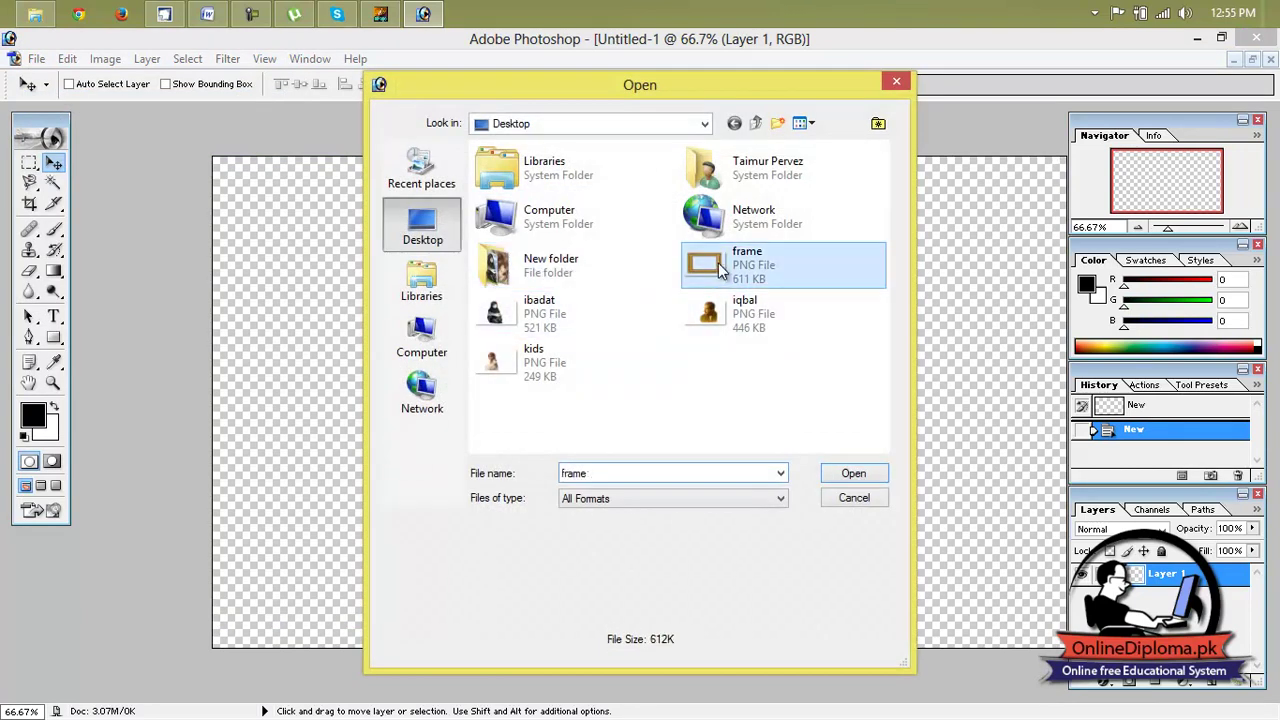
click(866, 480)
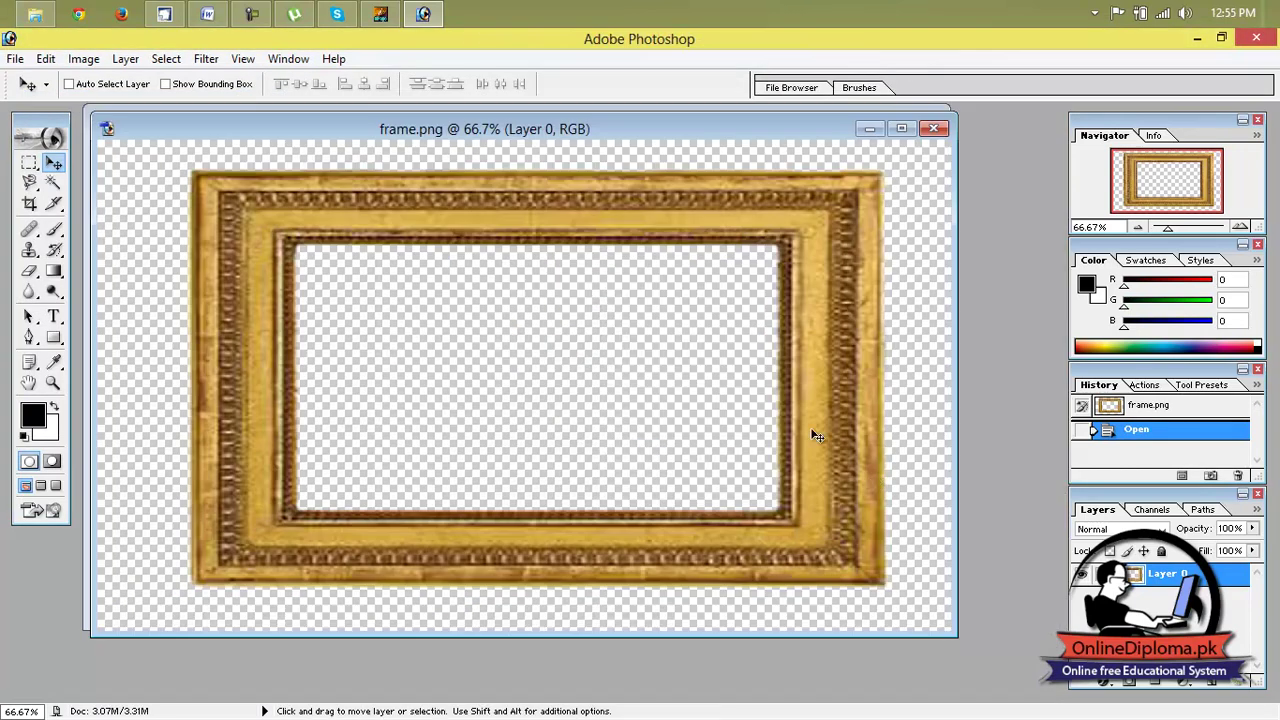
click(902, 128)
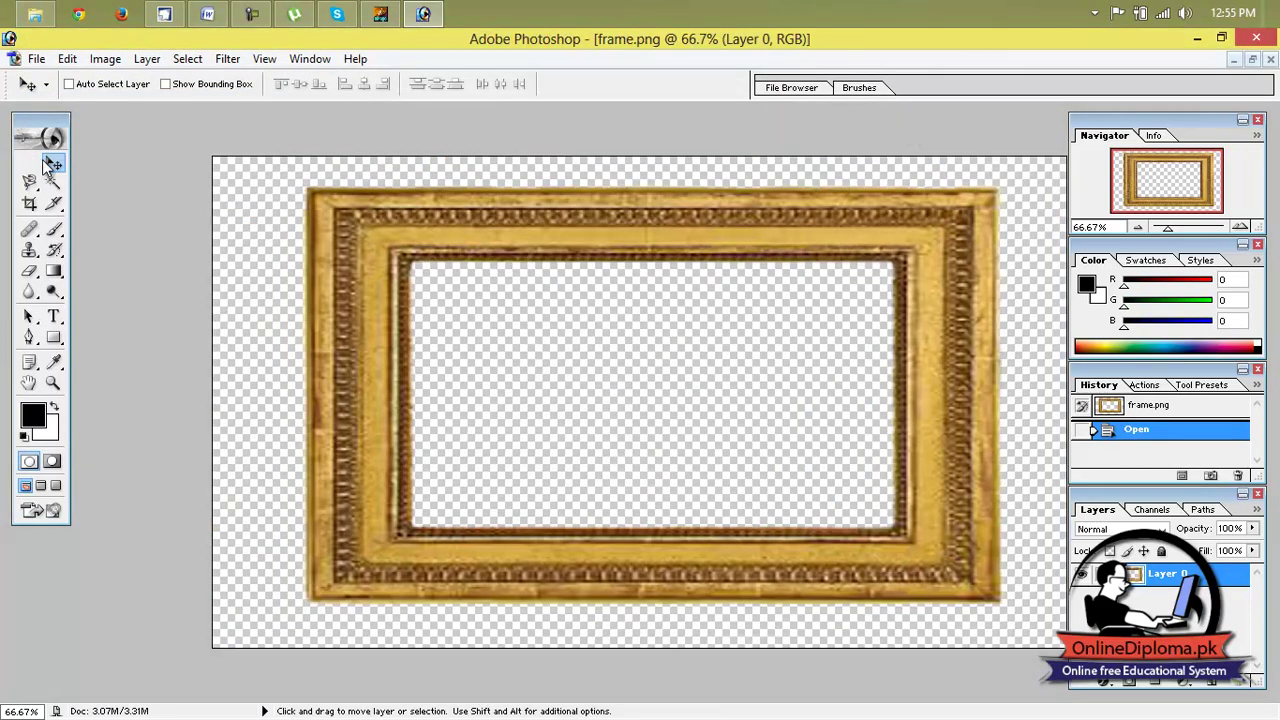
mouse_move(433, 220)
mouse_down()
mouse_move(502, 228)
mouse_move(347, 230)
mouse_move(427, 243)
mouse_up()
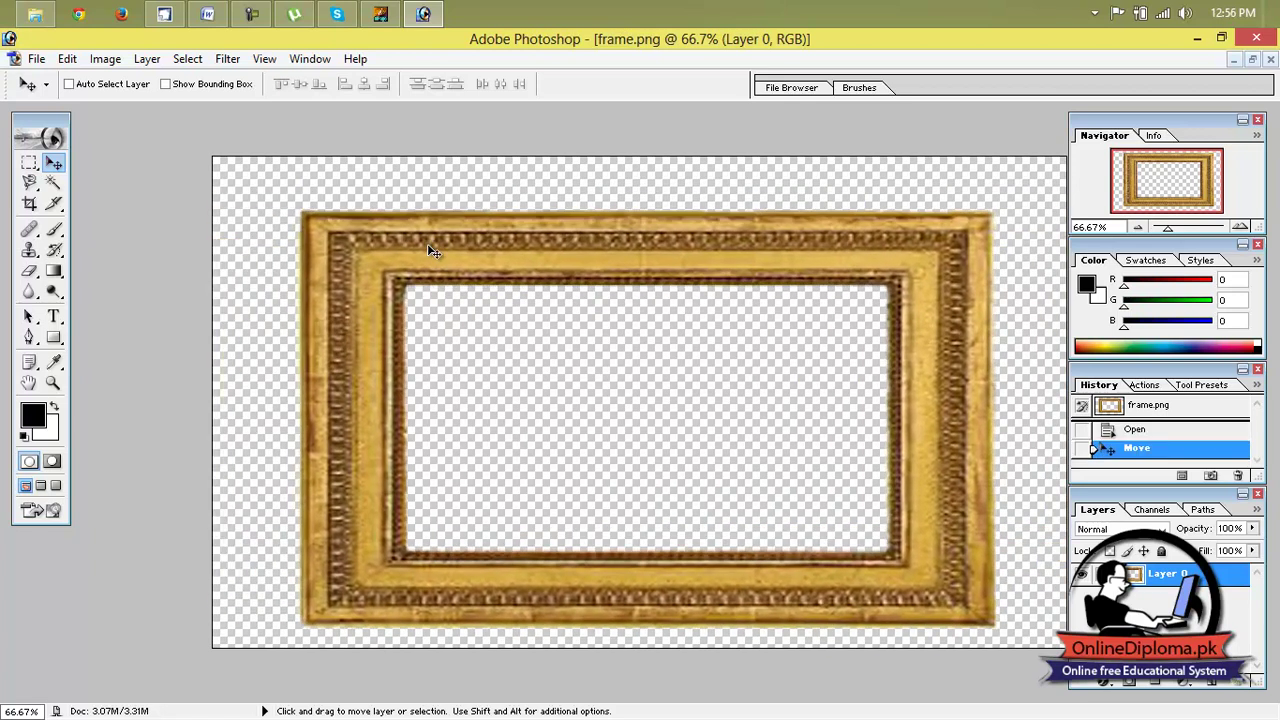
click(1270, 59)
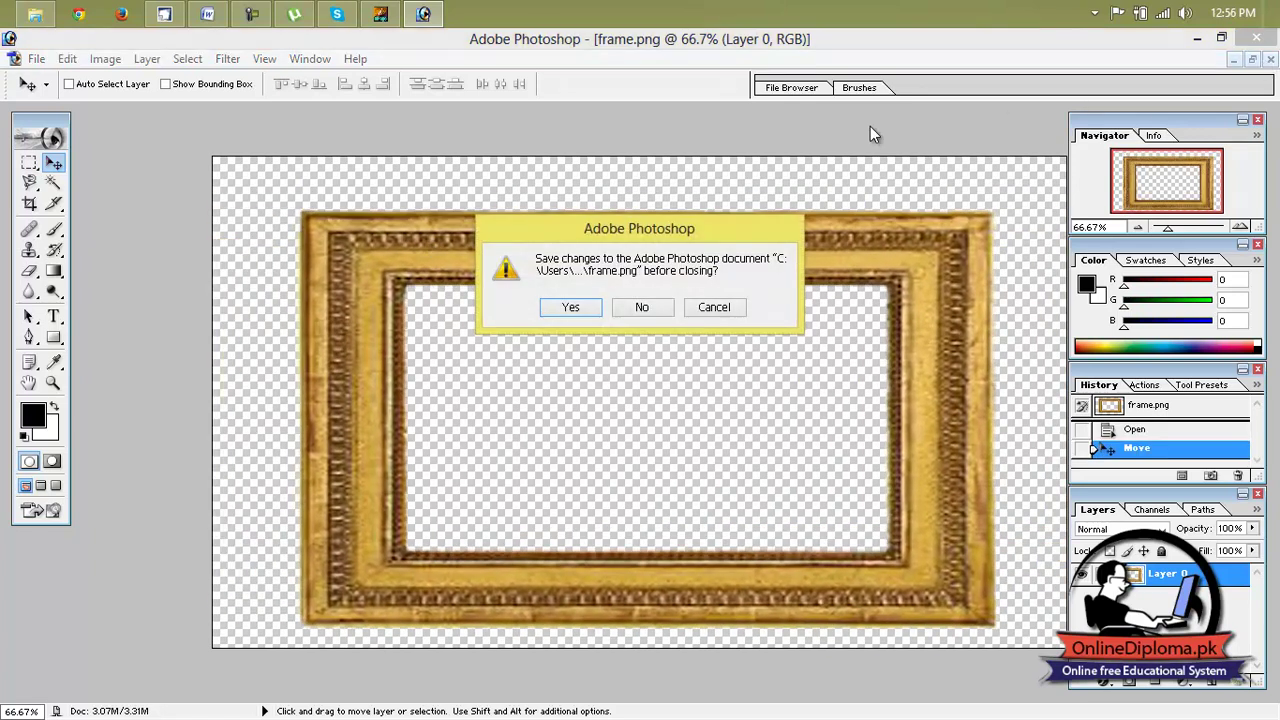
click(664, 308)
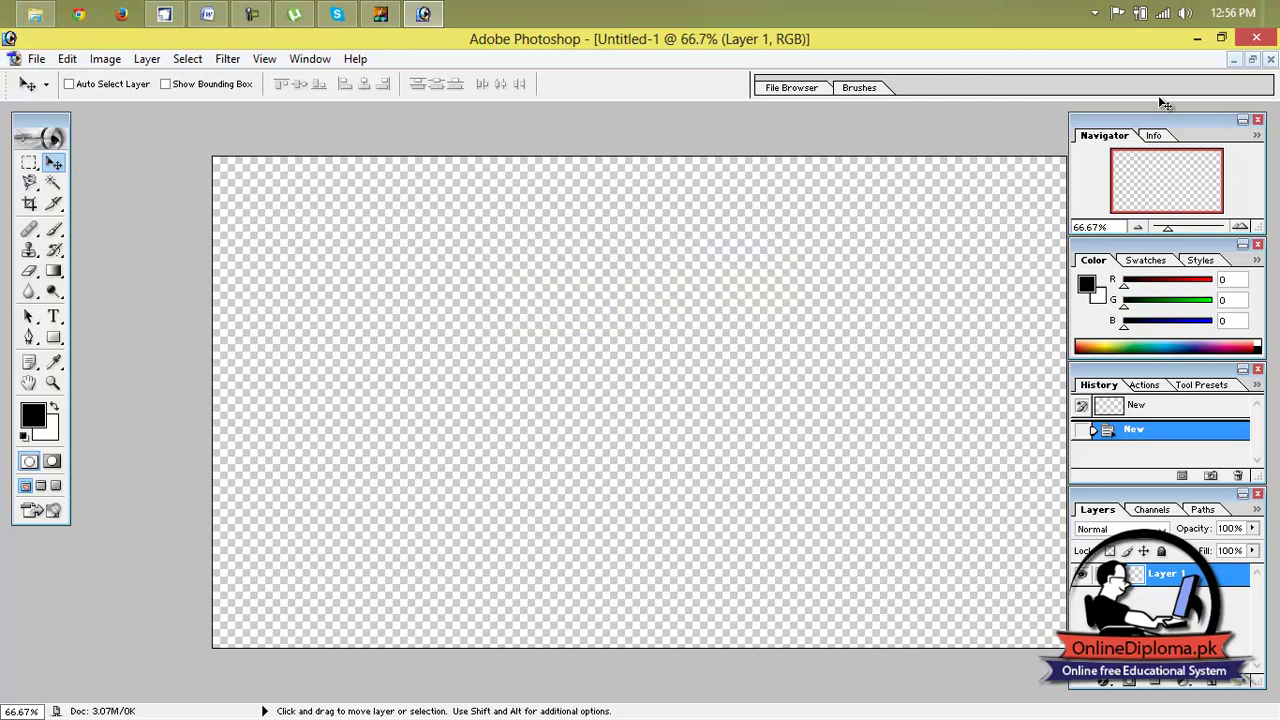
- Open frame.png from the Desktop and copy its gold frame as a layer into the maximized Untitled-1 document
click(36, 59)
click(62, 100)
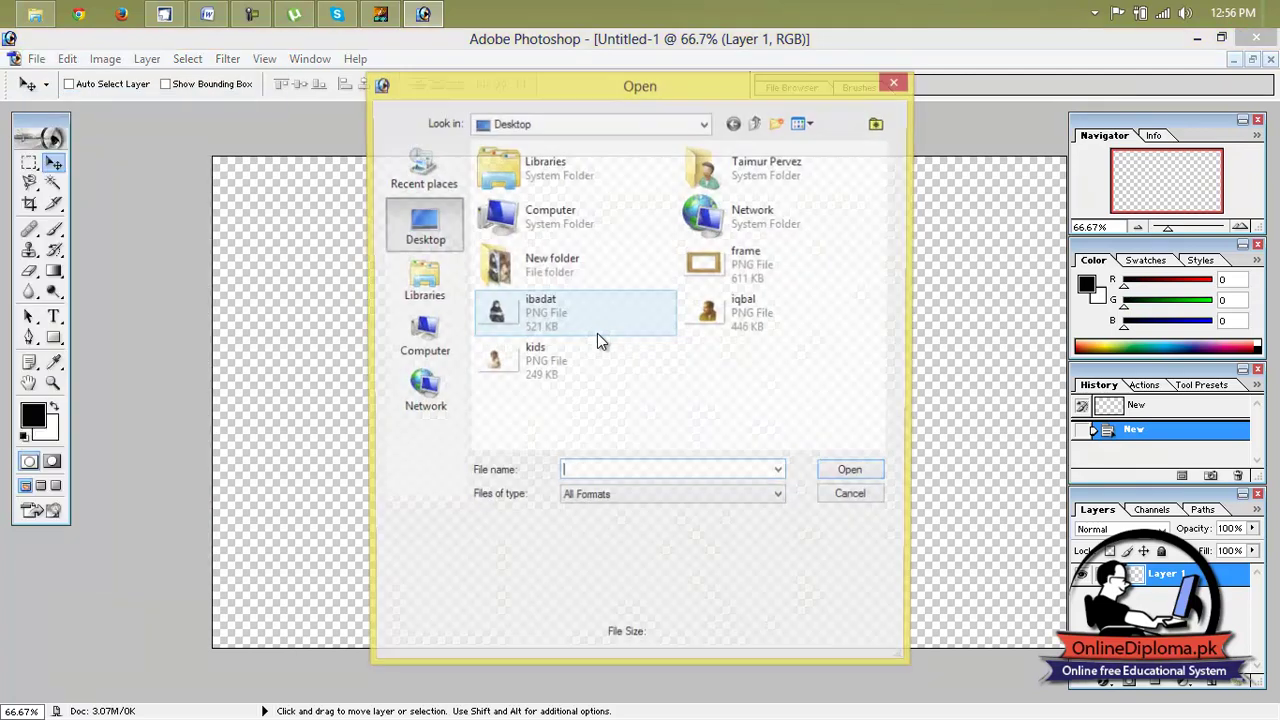
click(705, 262)
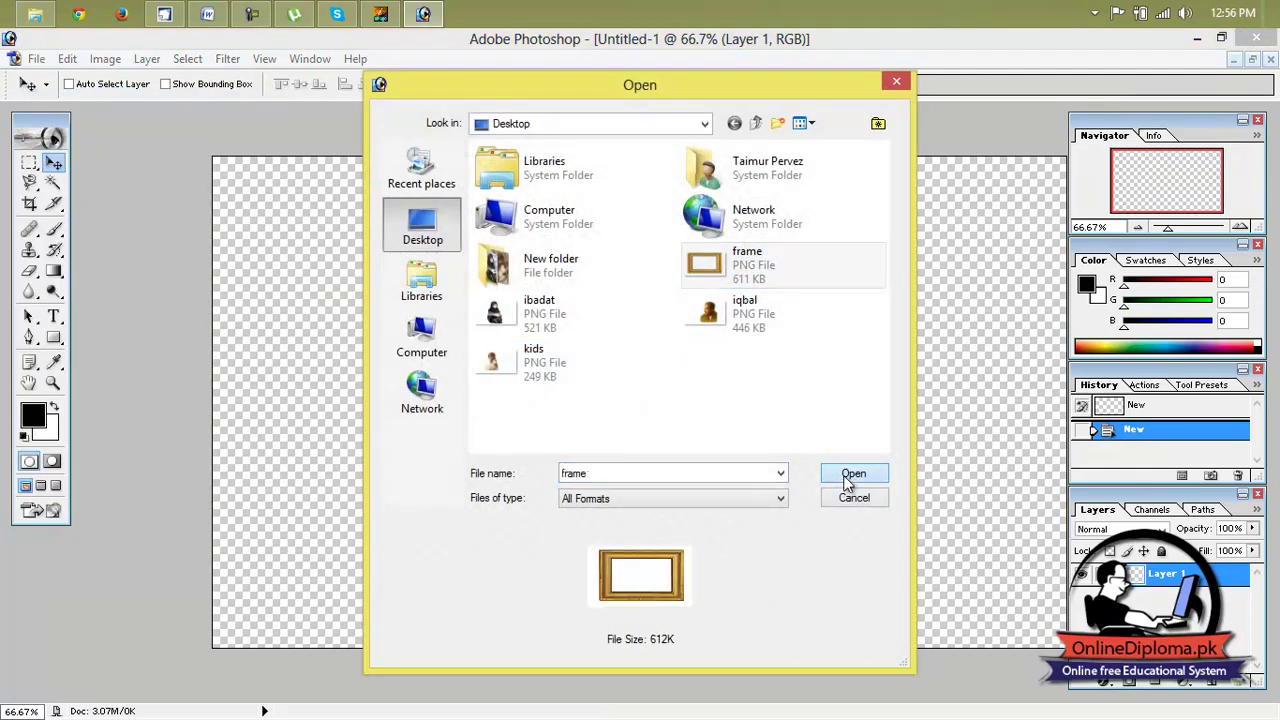
click(848, 478)
drag(842, 135, 958, 200)
drag(504, 300, 204, 243)
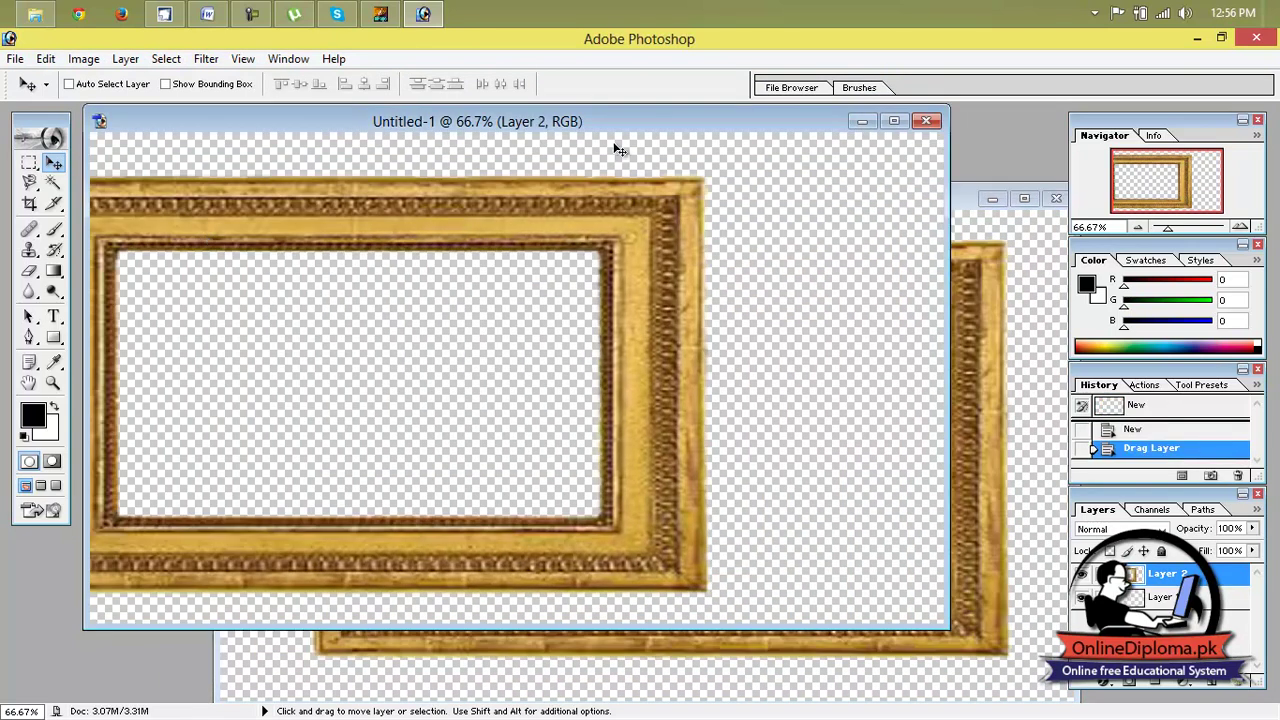
click(897, 121)
- Align the frame with the canvas's upper-left corner and scale it to about 122.4% width and 118.5% height with Free Transform
drag(730, 245, 851, 209)
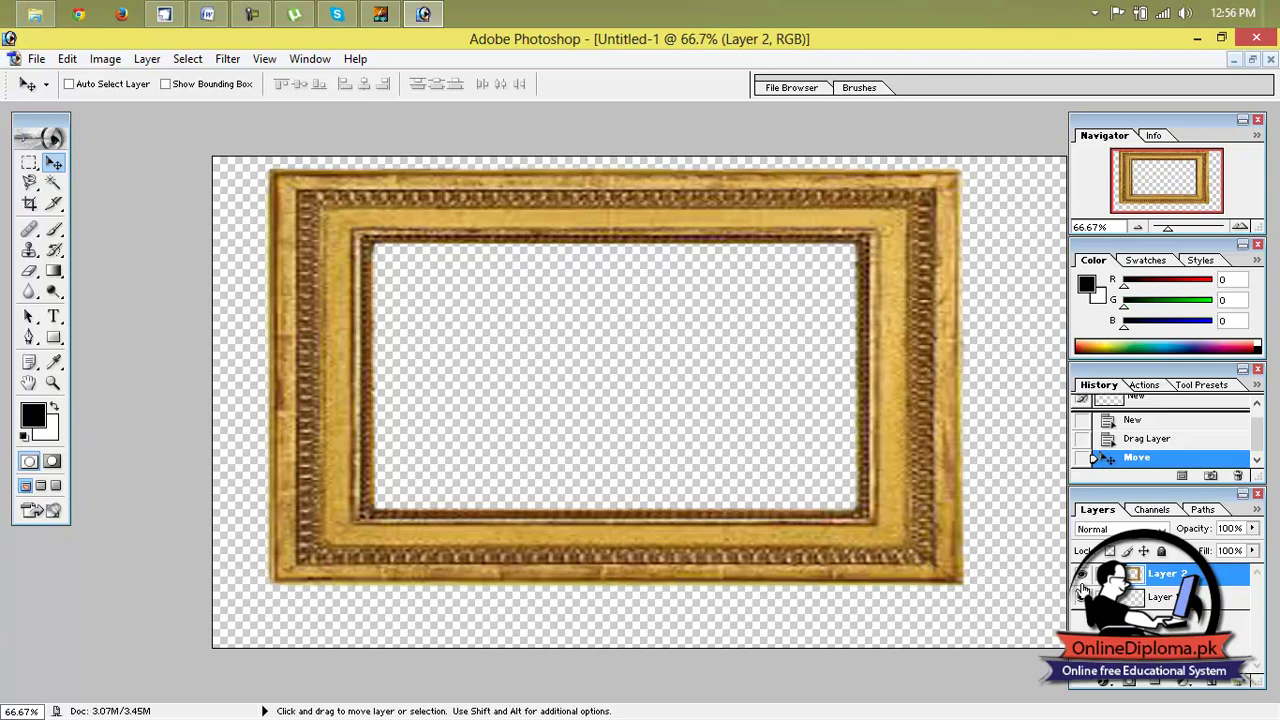
drag(1163, 230, 1160, 229)
drag(892, 335, 899, 340)
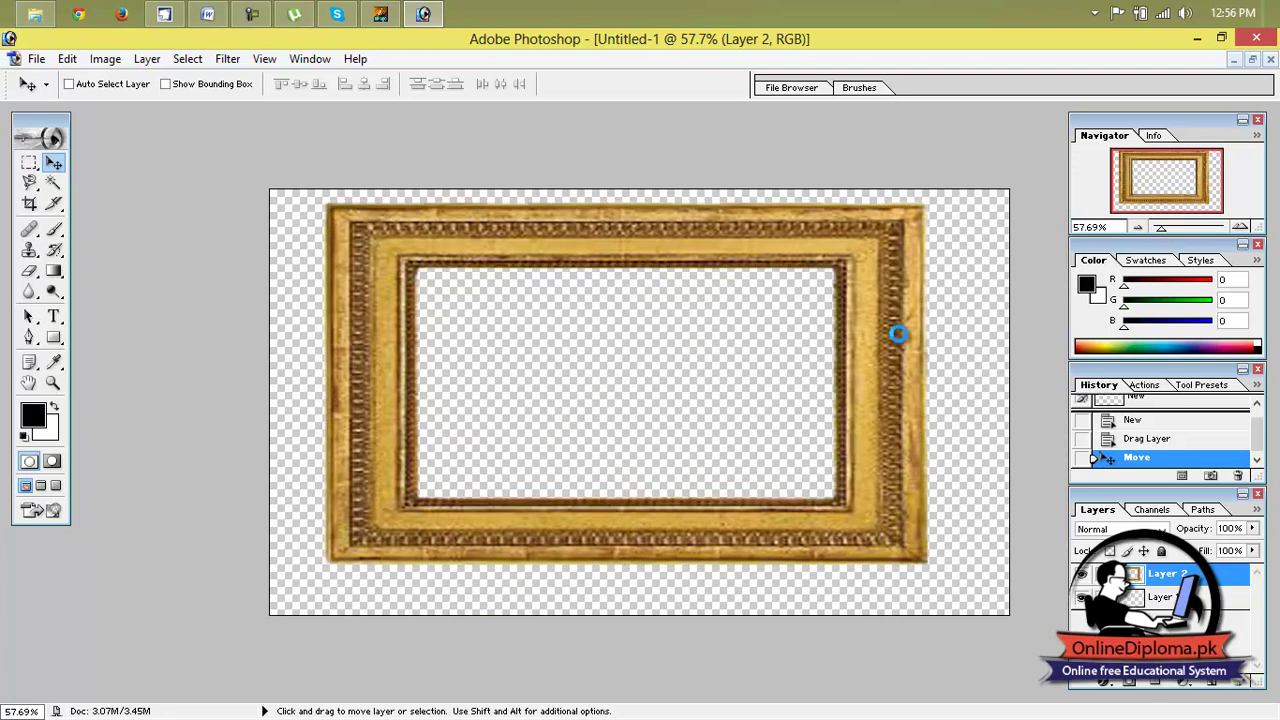
key(ctrl+t)
drag(671, 253, 612, 229)
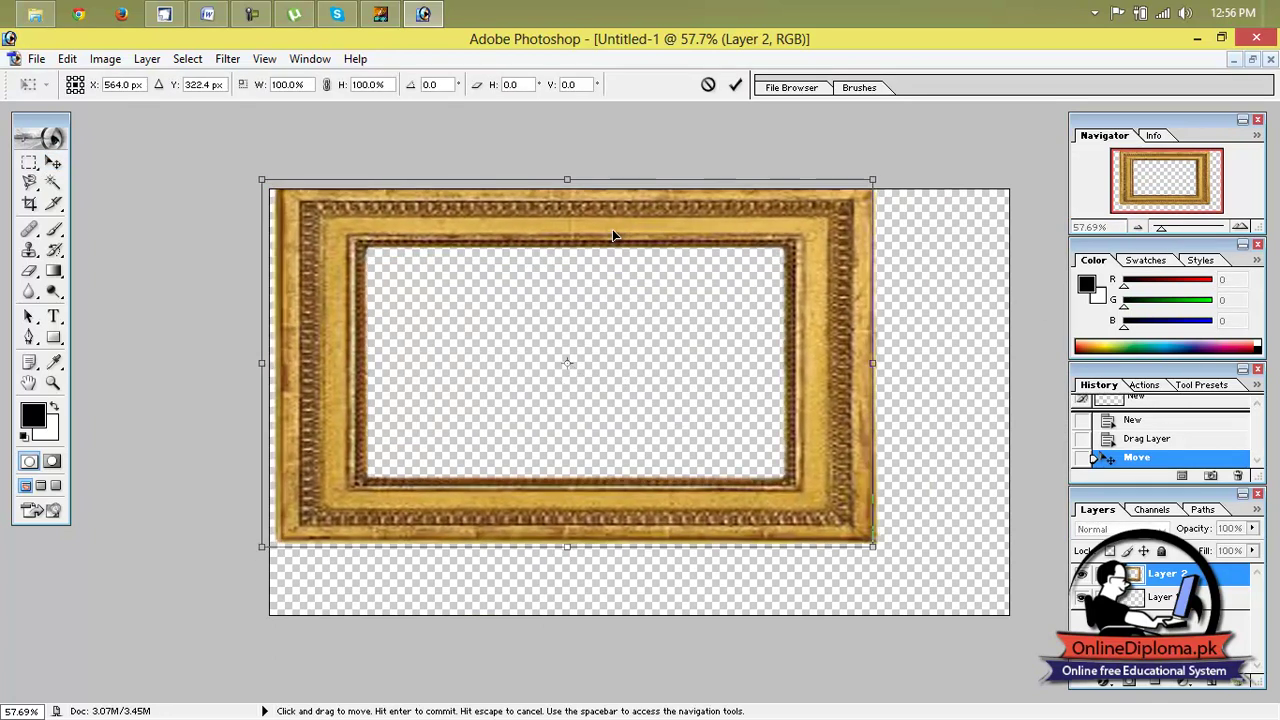
drag(874, 547, 1012, 620)
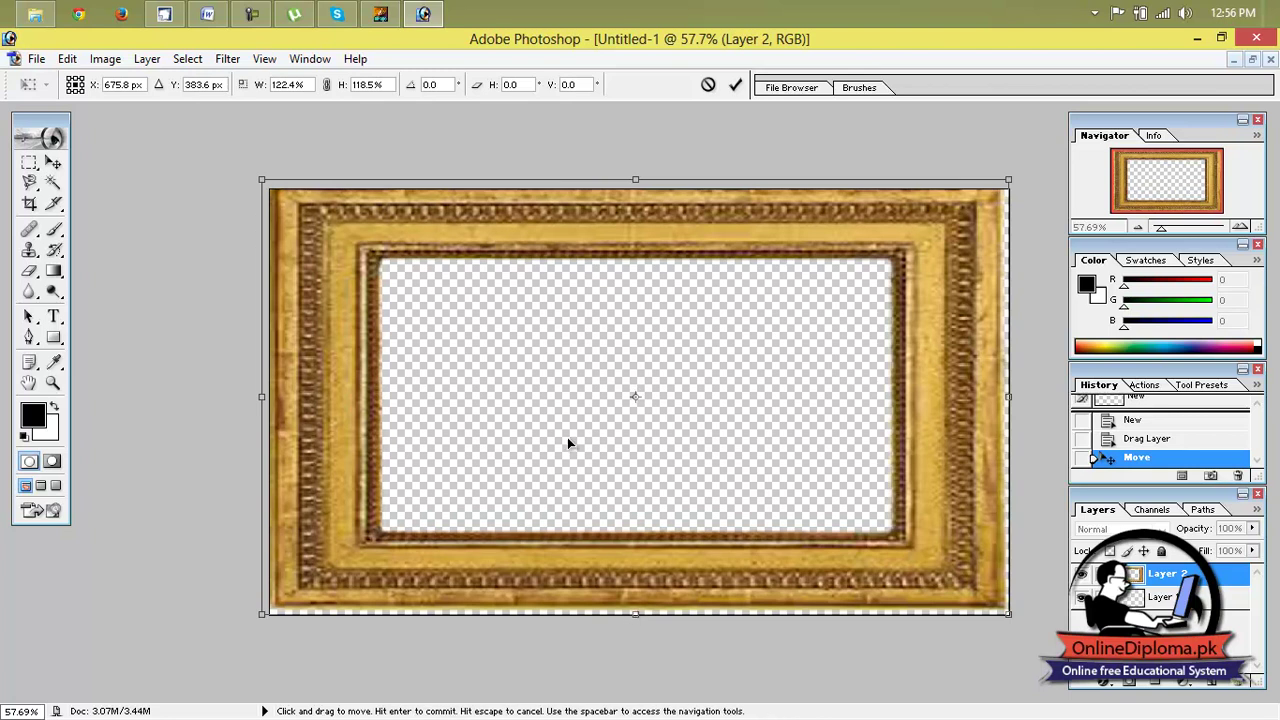
click(54, 166)
click(573, 307)
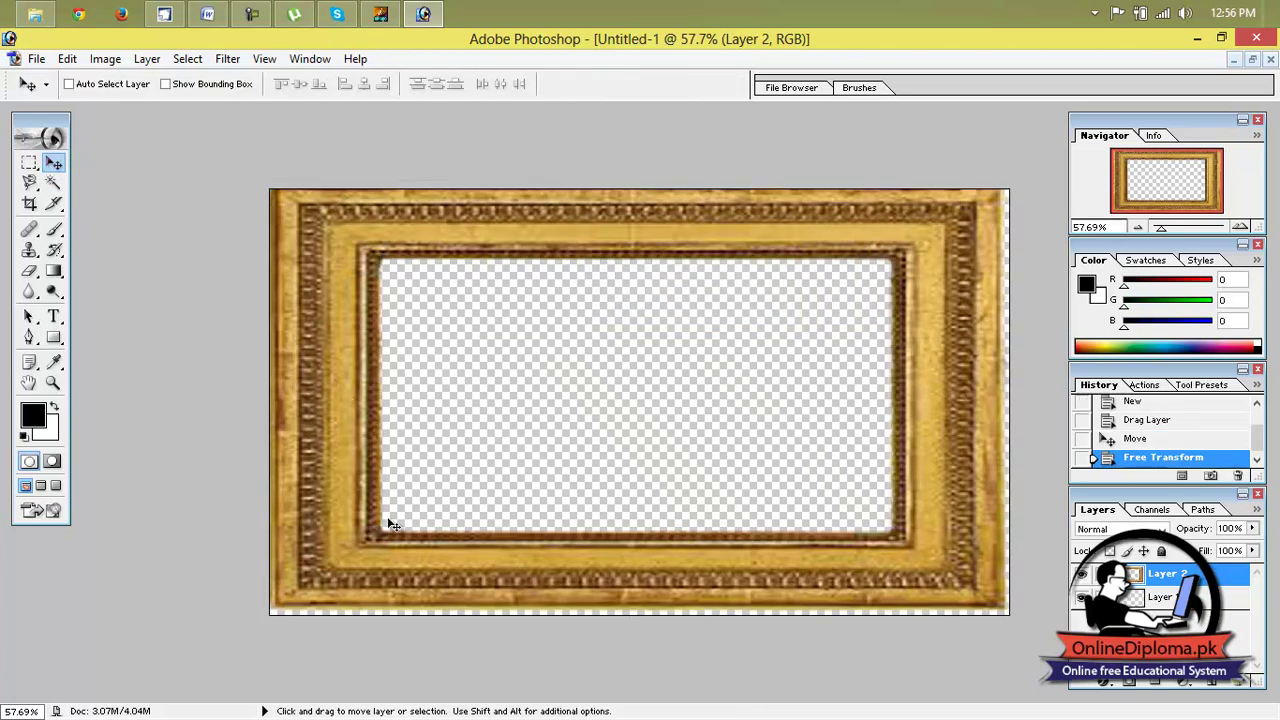
- Shift the frame down and to the right on the canvas, and delete its layer, Layer 2
drag(337, 228, 401, 304)
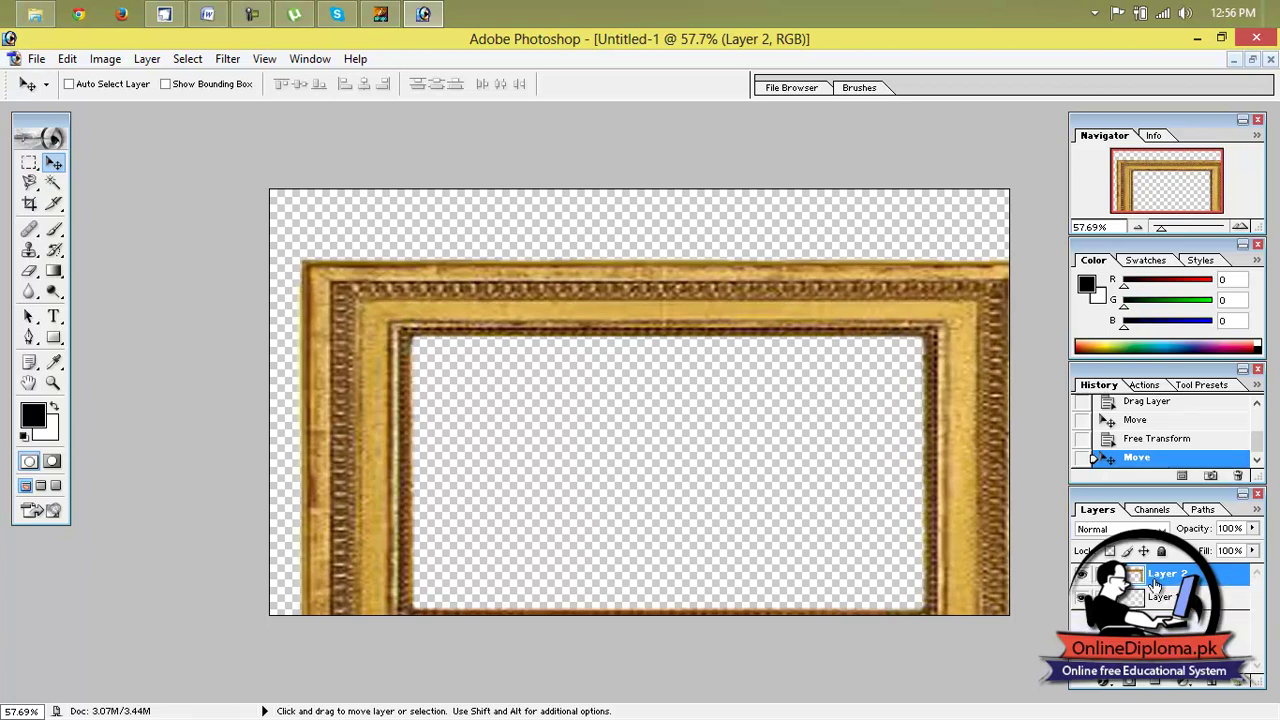
click(1240, 683)
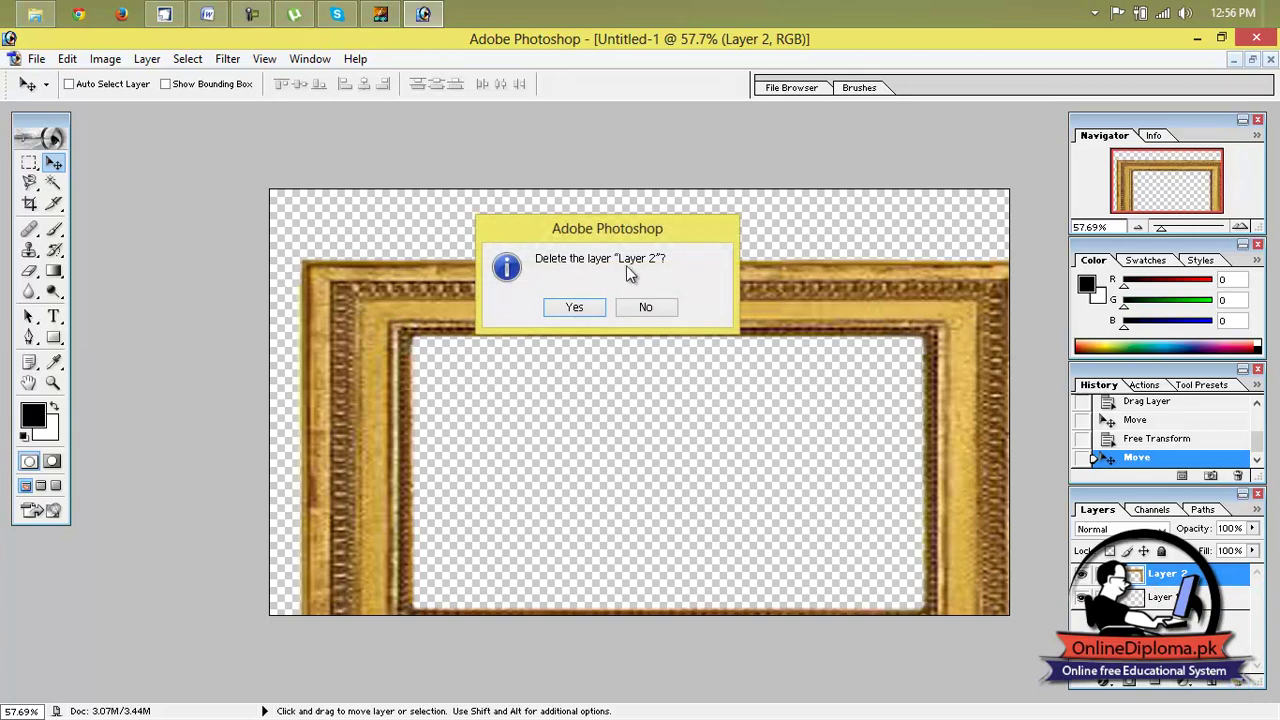
click(588, 310)
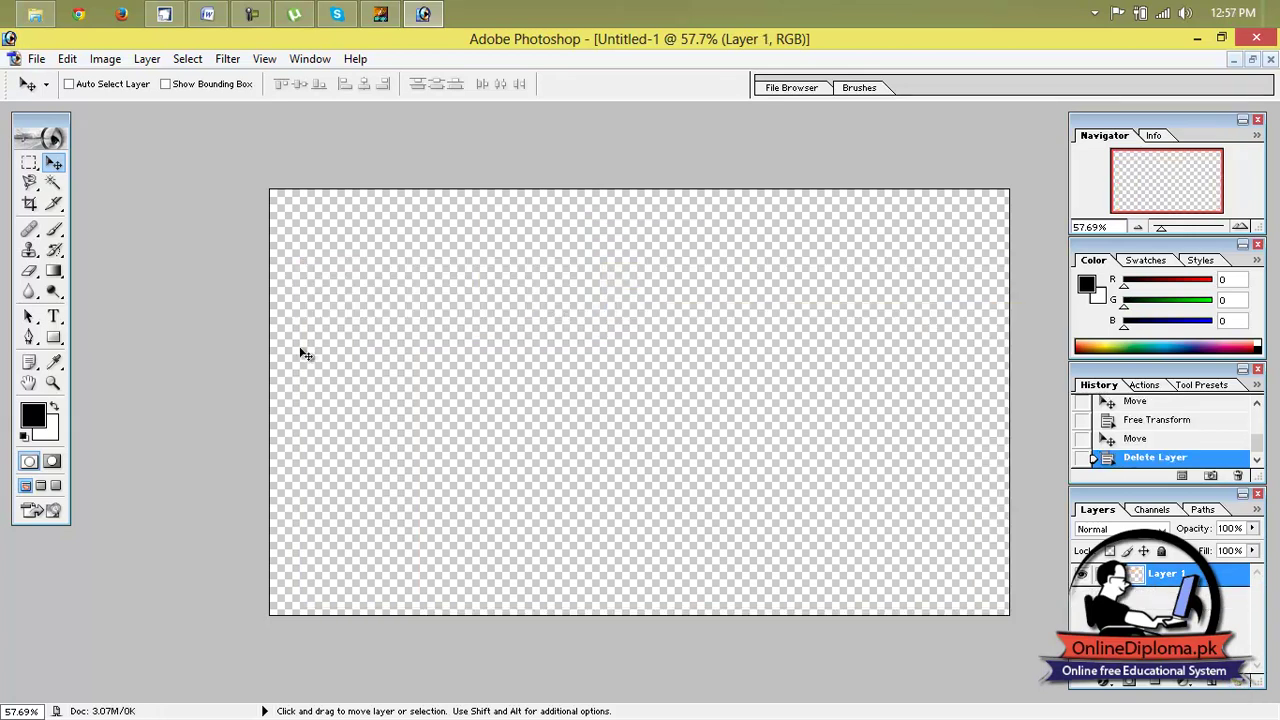
click(54, 362)
click(33, 415)
mouse_move(586, 420)
mouse_down()
mouse_move(611, 380)
mouse_move(574, 420)
mouse_move(623, 440)
mouse_move(637, 465)
mouse_up()
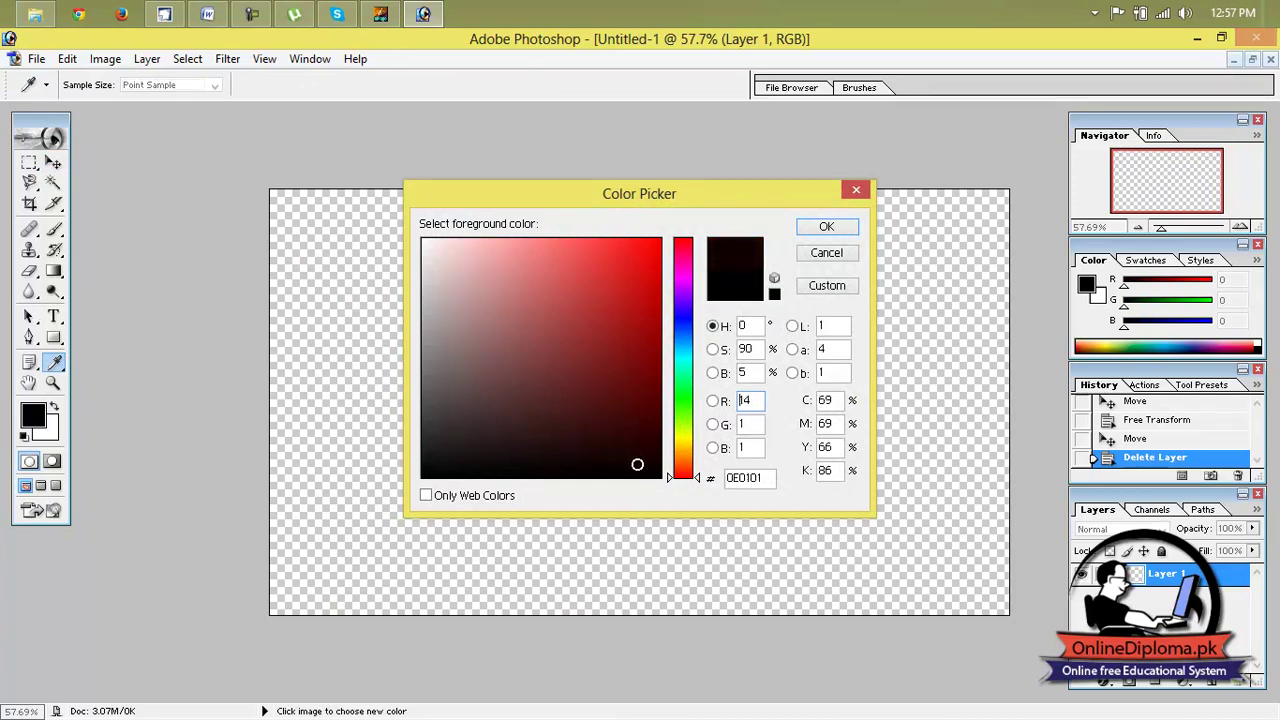
click(857, 191)
key(v)
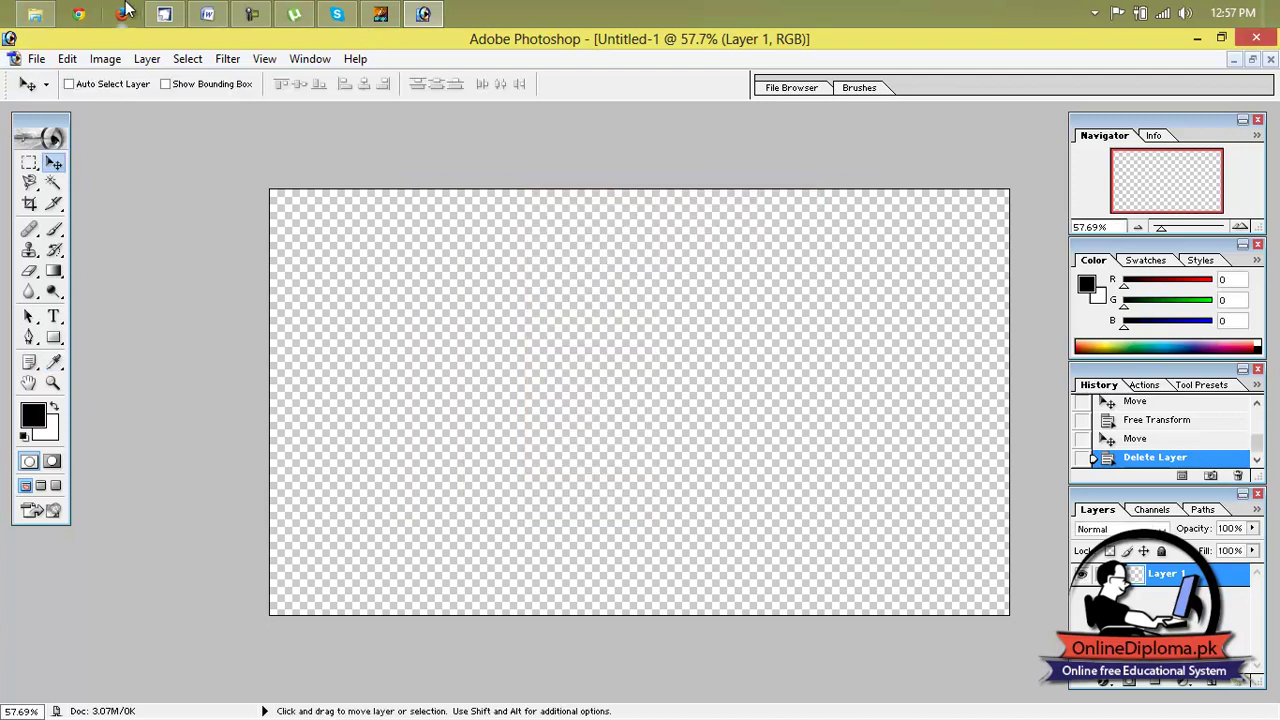
- Switch to Google Chrome in a maximized window, go to google.com and search for "pattern"
click(88, 14)
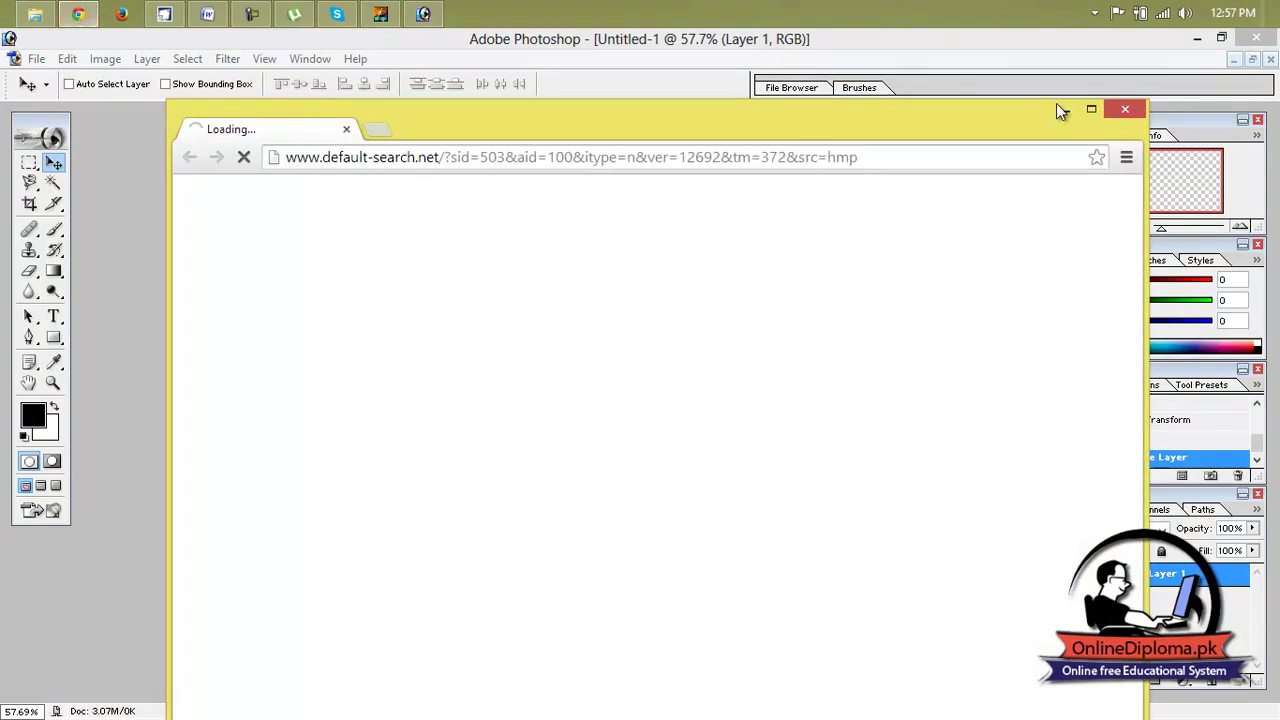
click(1089, 108)
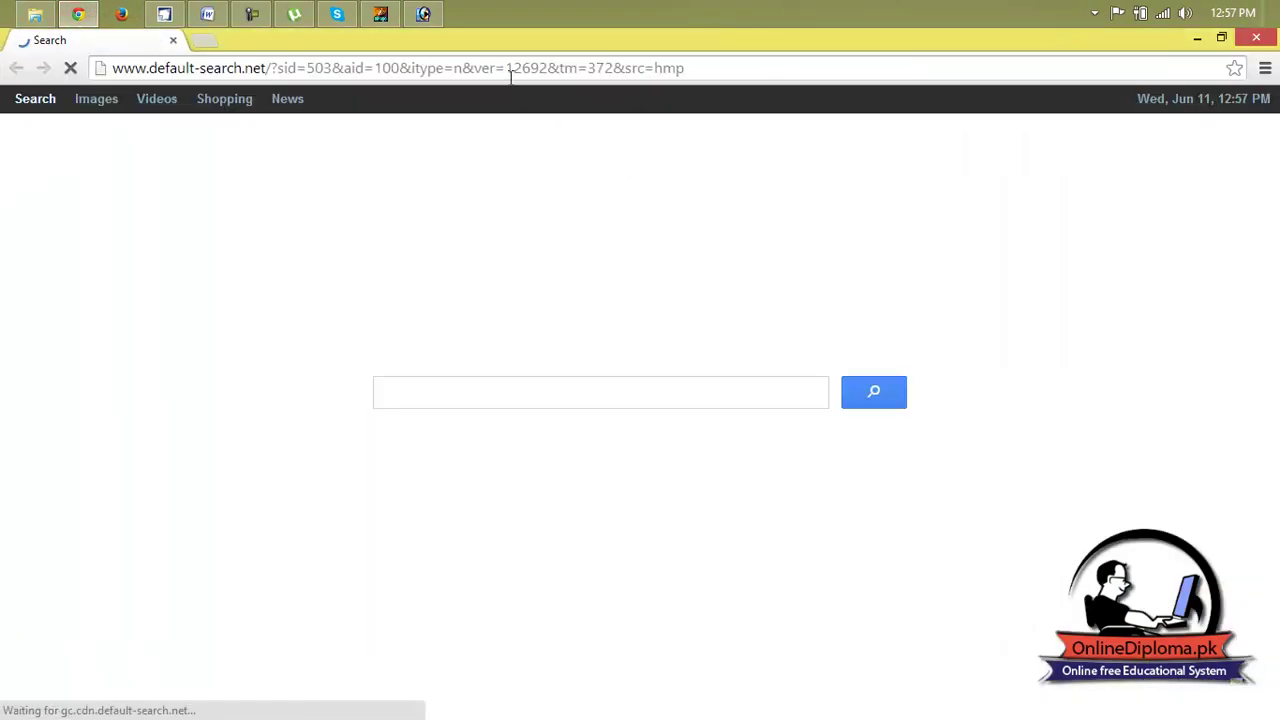
click(509, 76)
text(google)
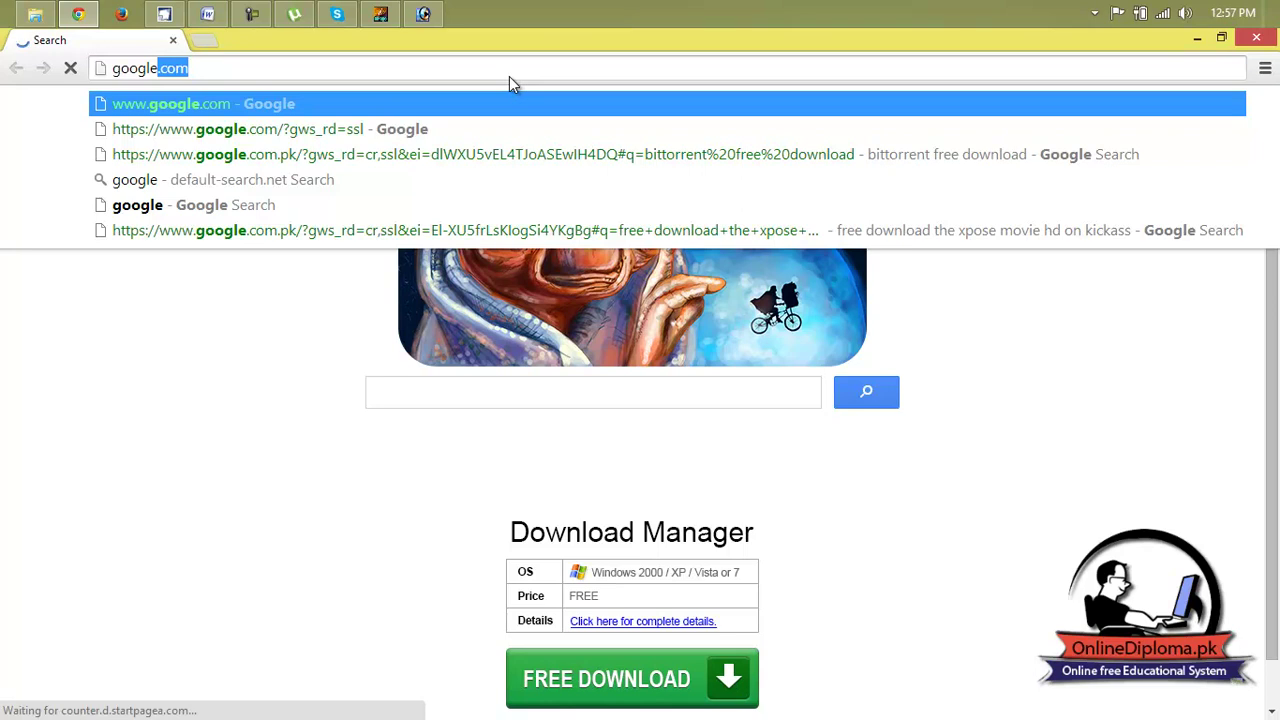
key(Return)
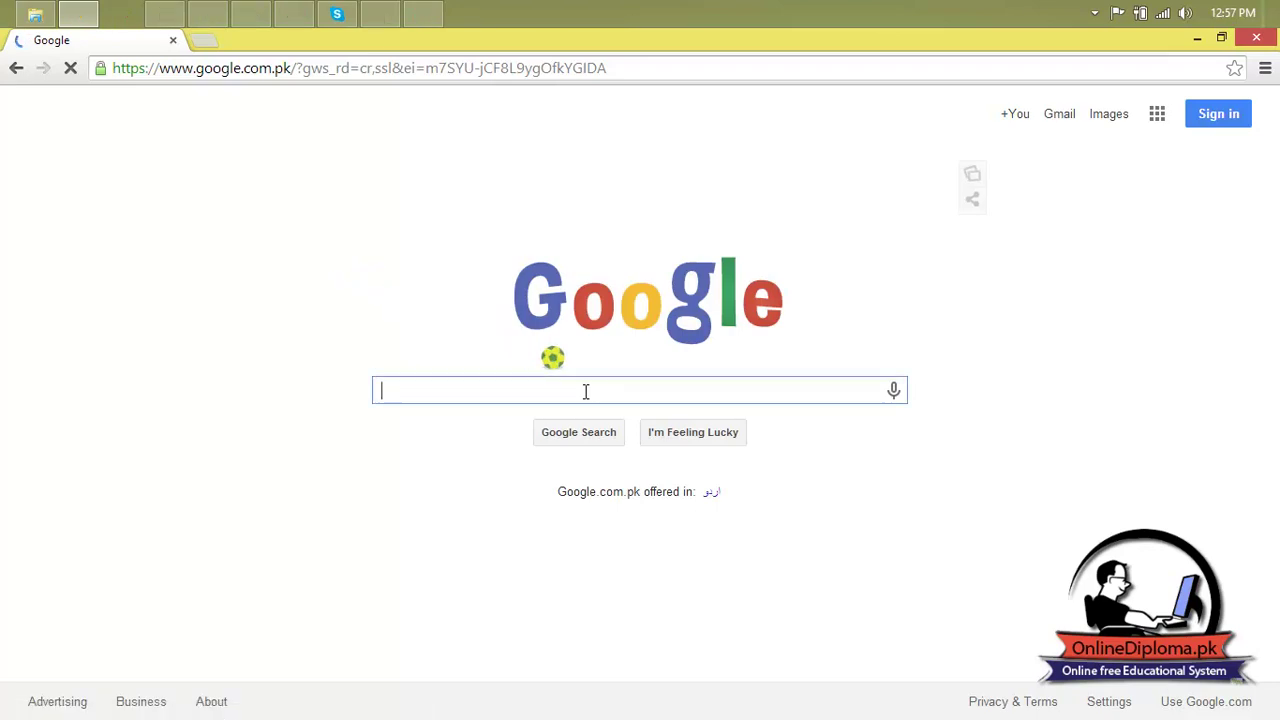
text(patter)
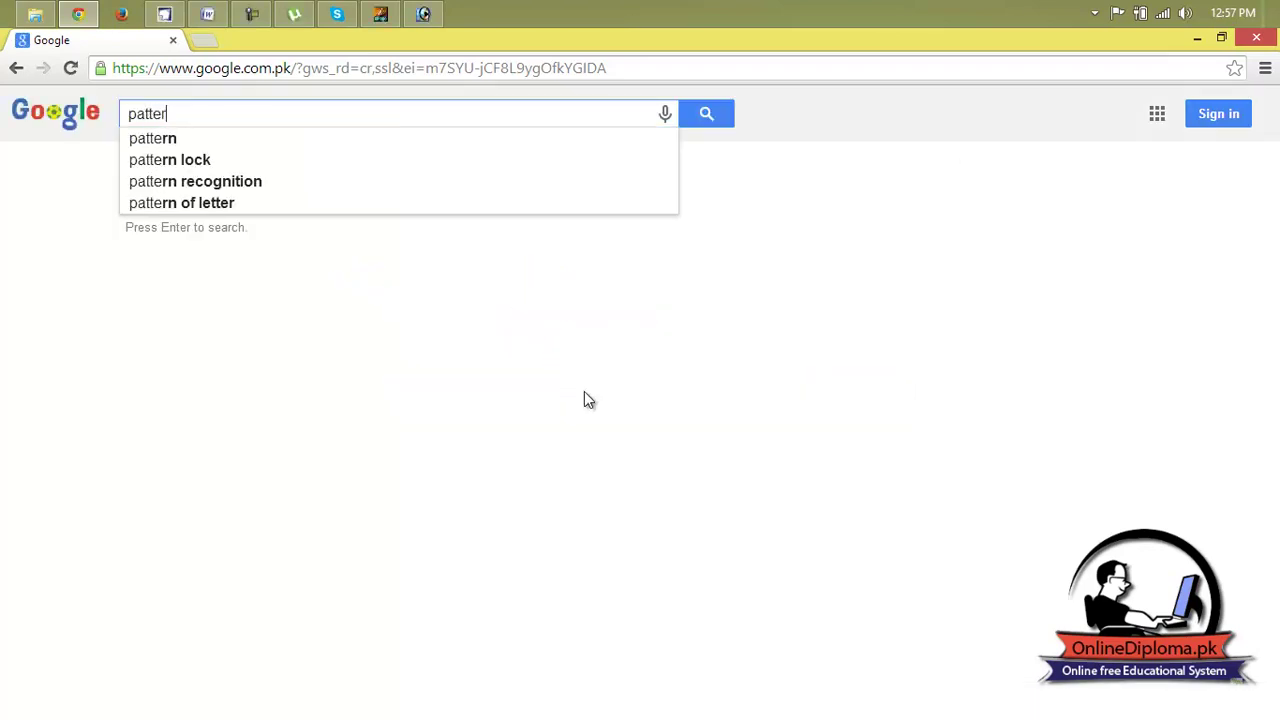
text(n)
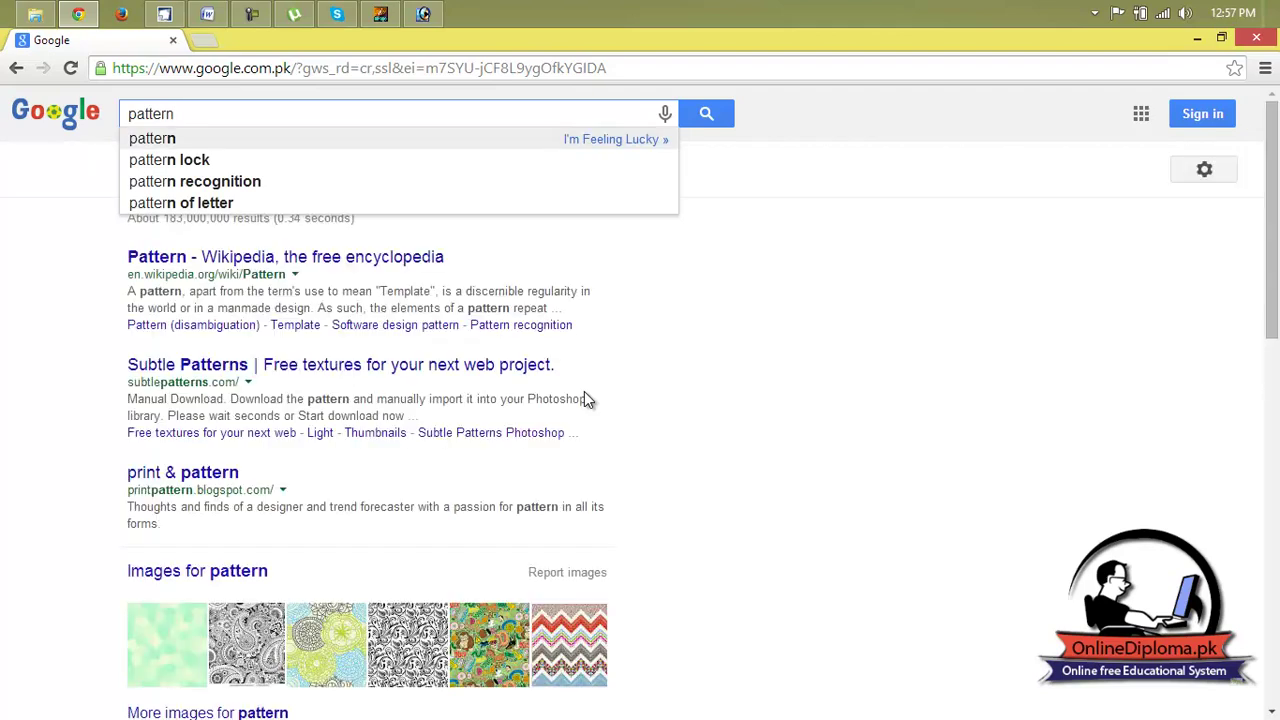
- Search Google for "pattern wooden blocks" and display the image results
text( wooden)
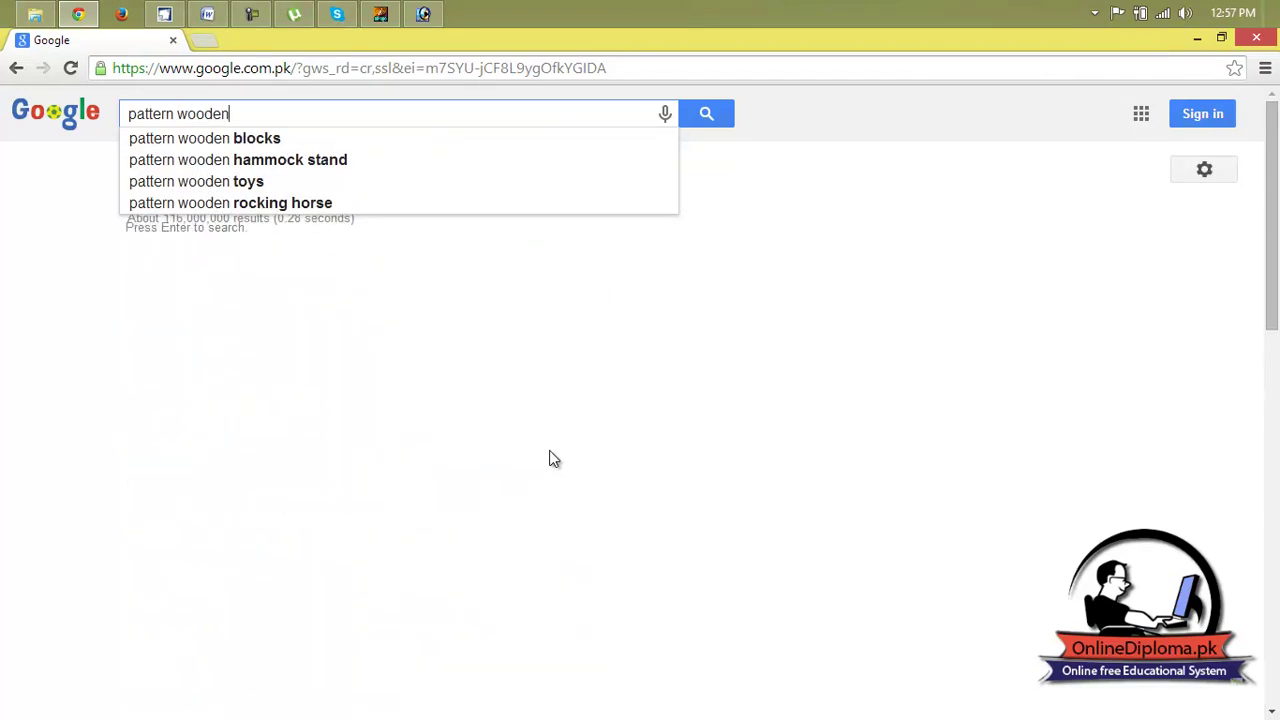
click(280, 141)
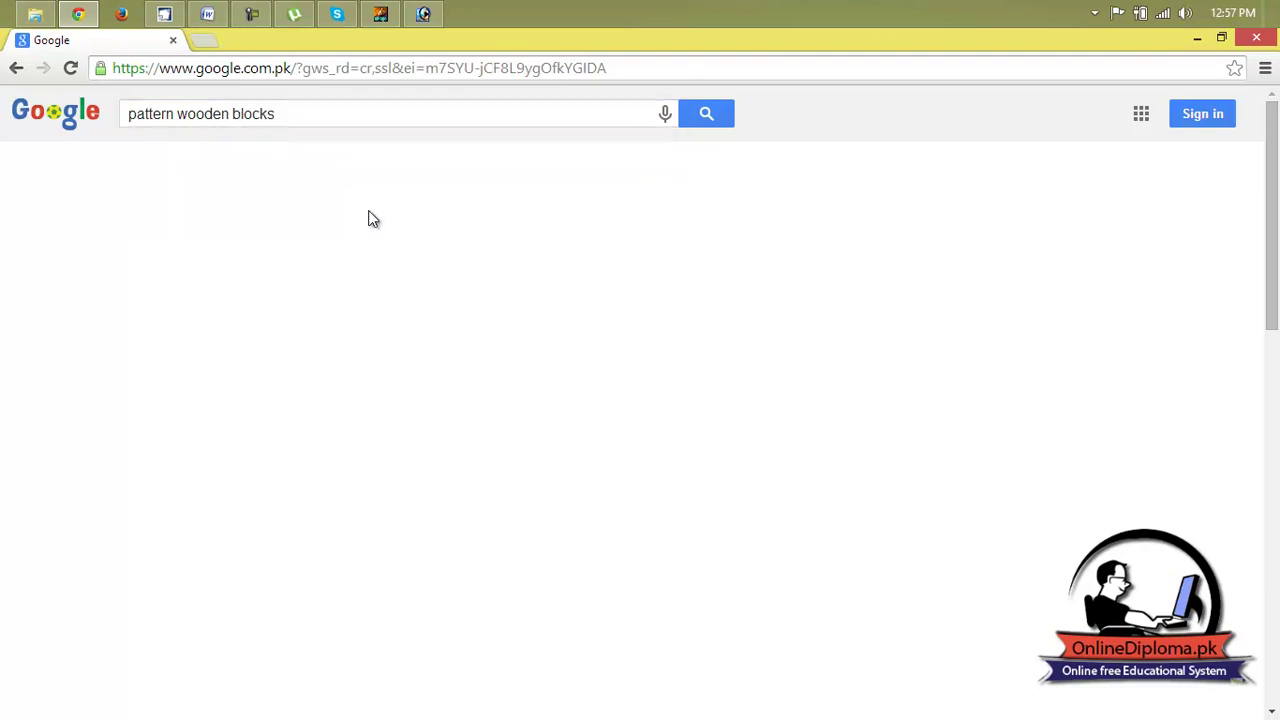
click(212, 176)
scroll(343, 341, down, 1)
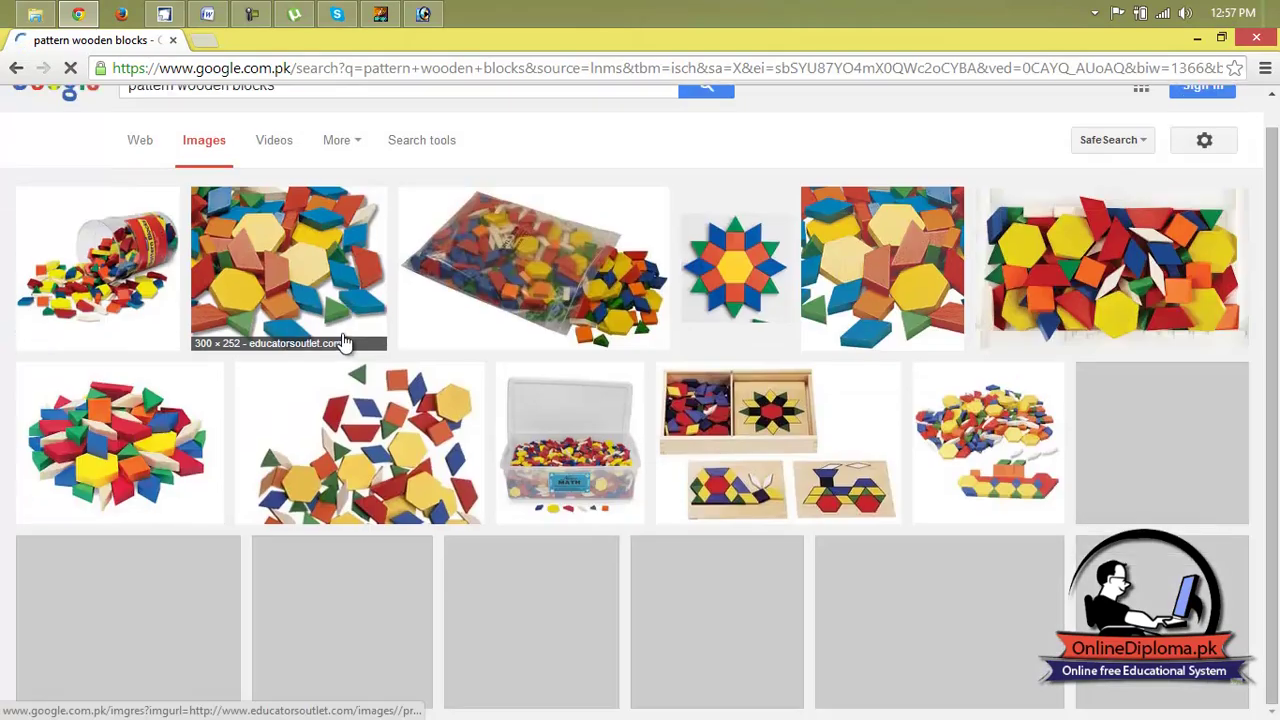
- Replace the image search query with "wooden texture" and run the search
scroll(343, 337, up, 1)
drag(290, 115, 105, 115)
text(wookden)
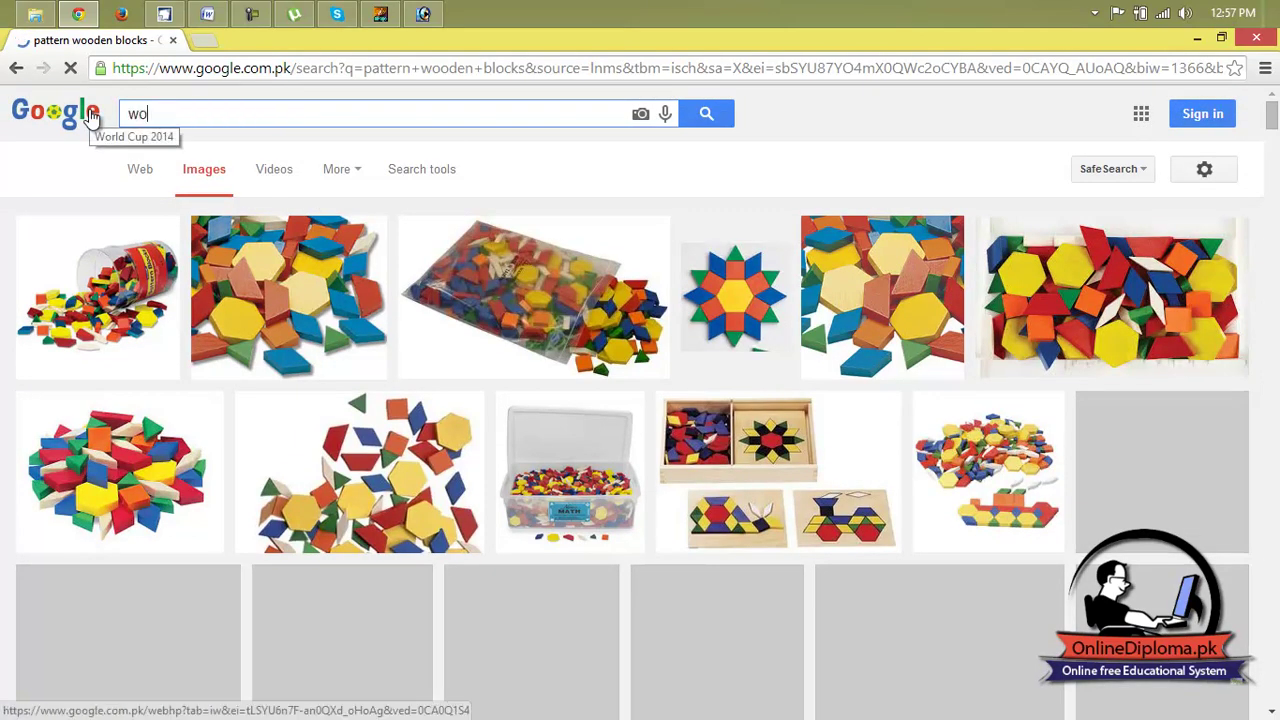
key(BackSpace)
key(BackSpace)
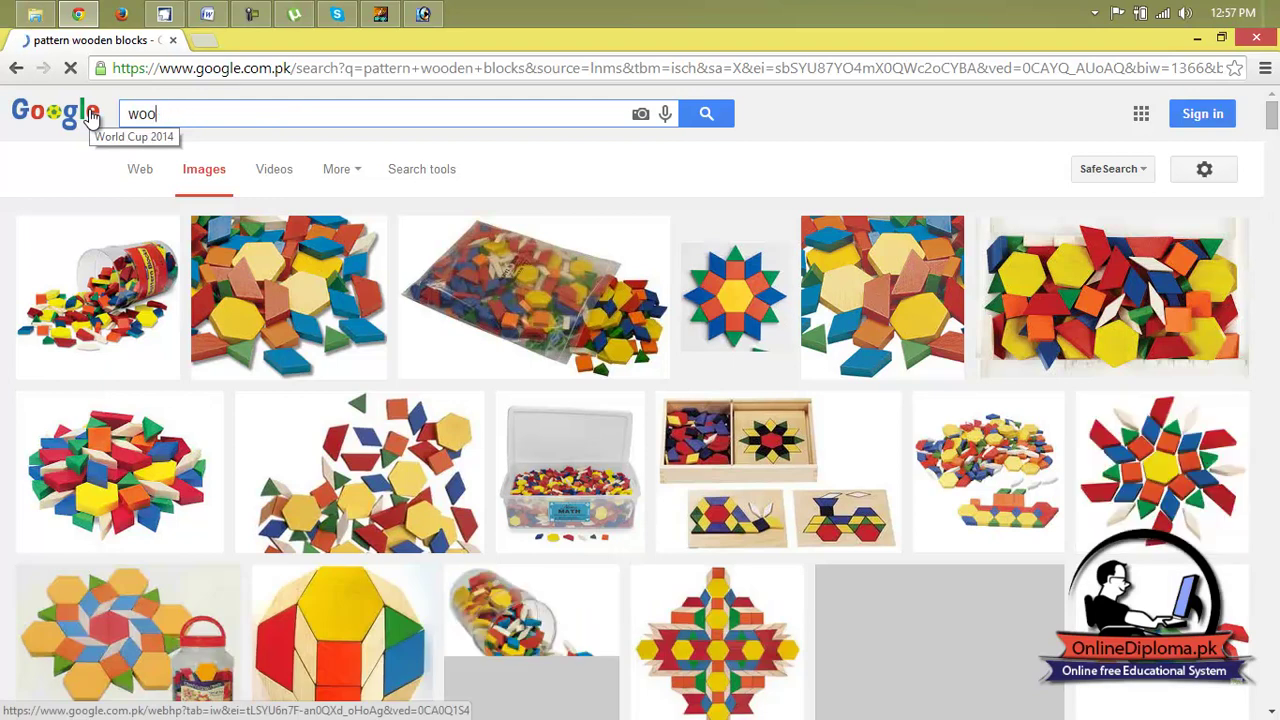
text(den colo)
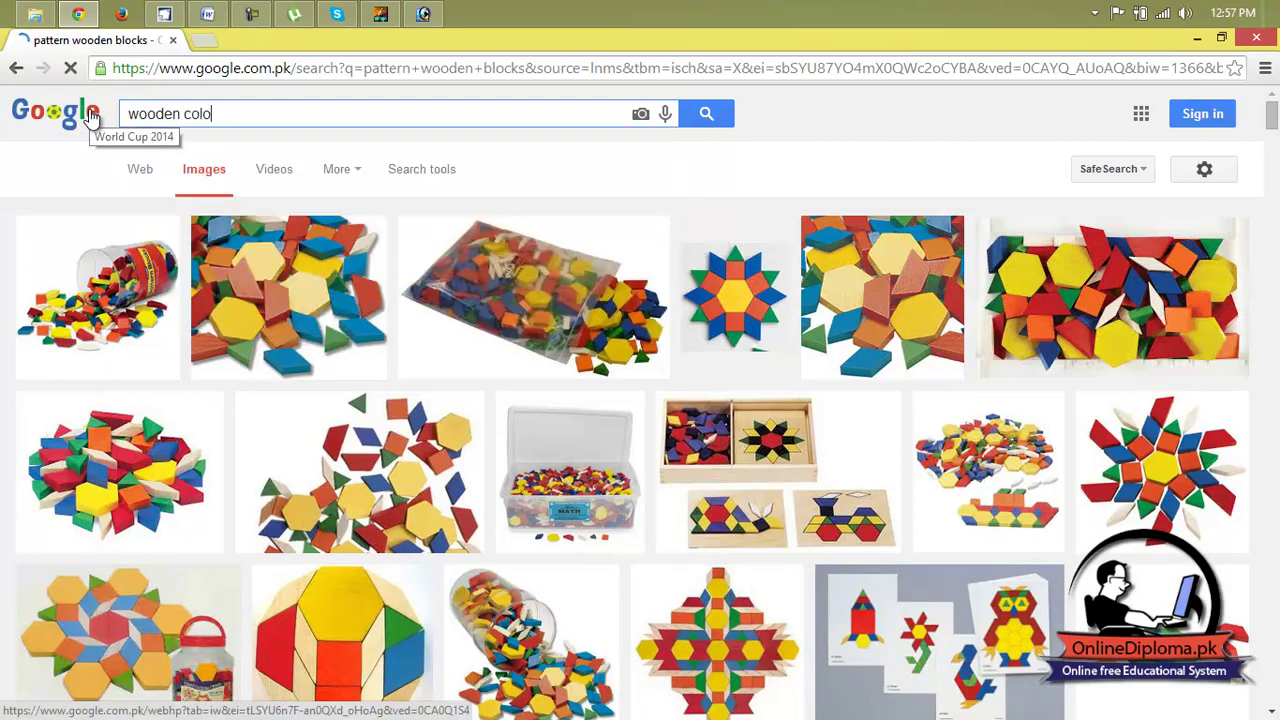
key(BackSpace)
key(BackSpace)
key(BackSpace)
key(BackSpace)
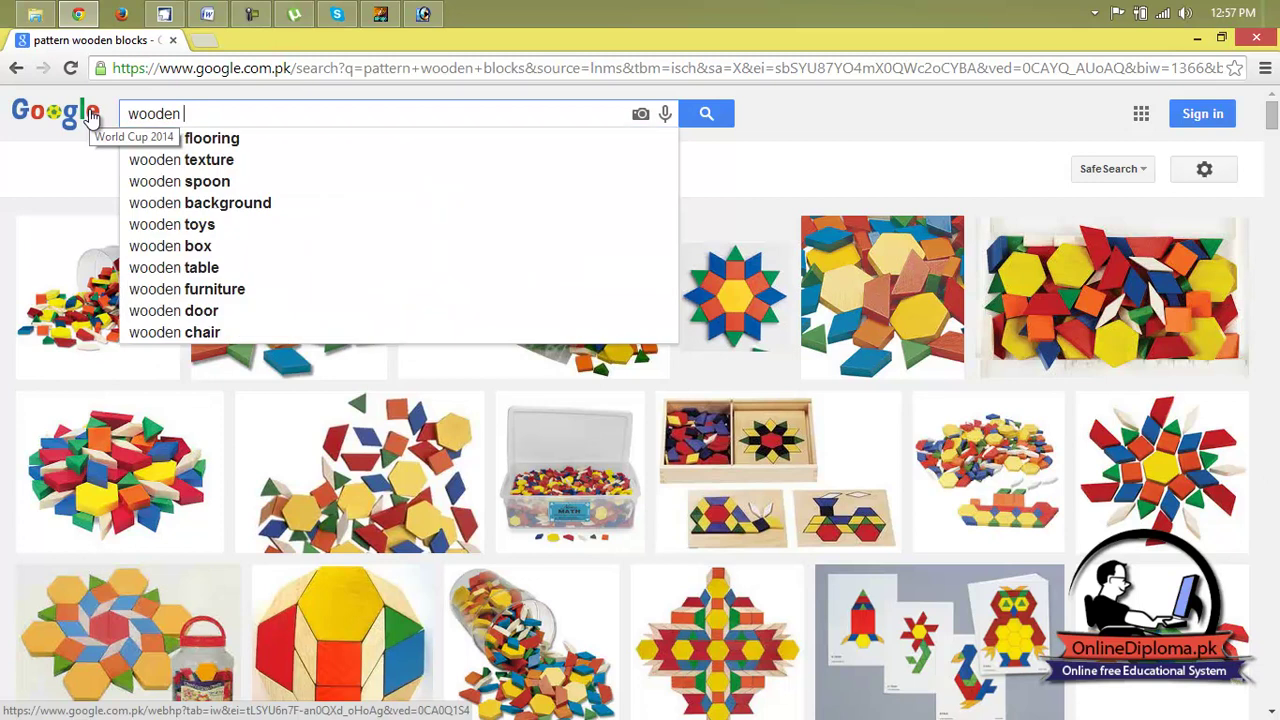
key(Down)
key(Down)
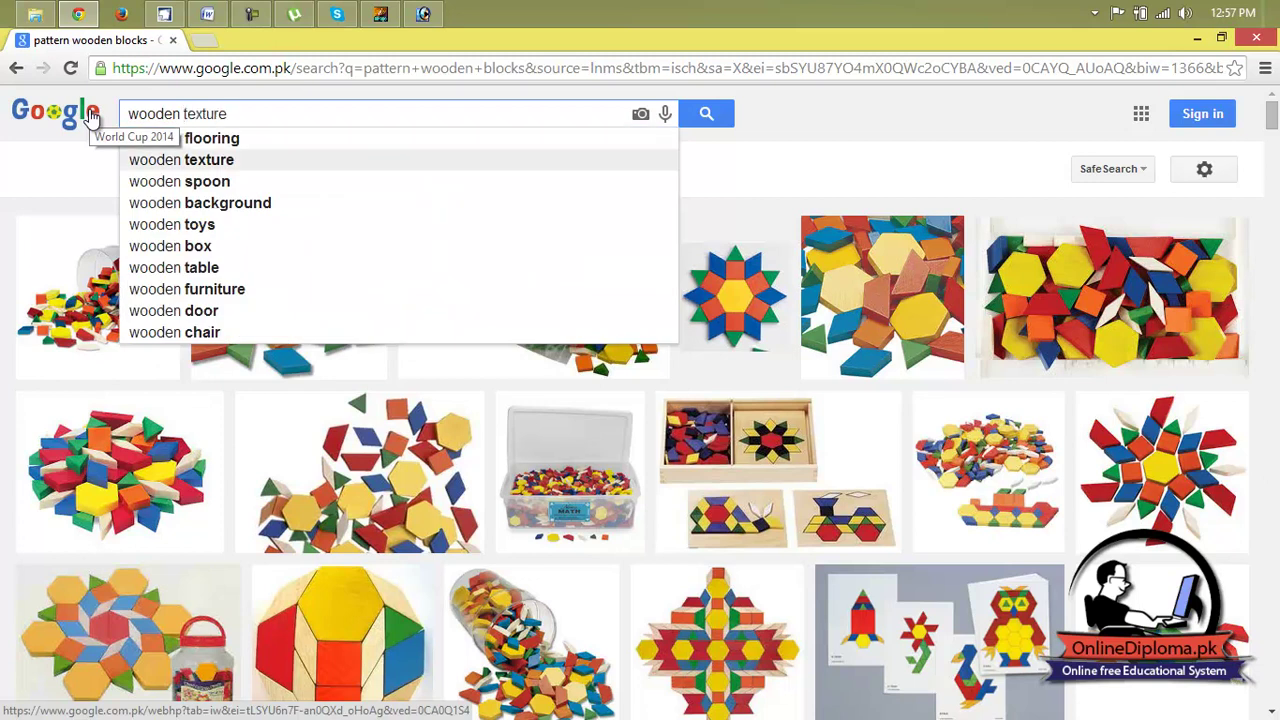
key(Return)
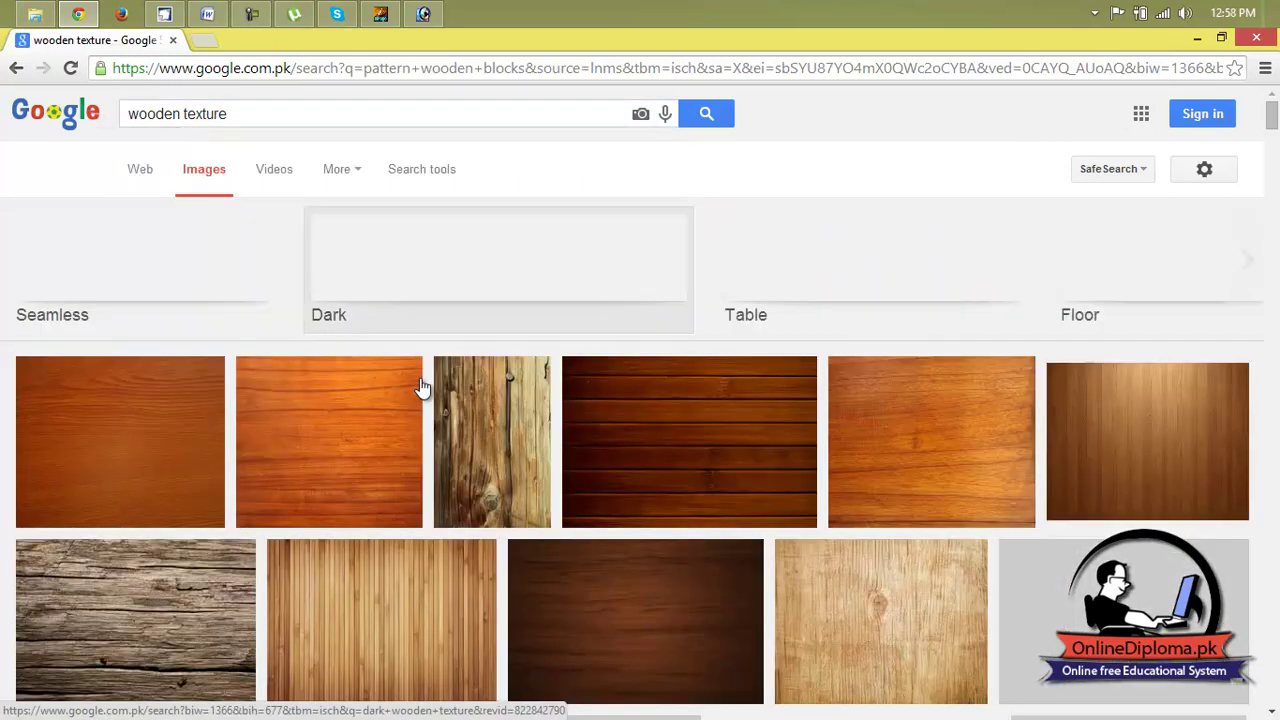
- Open the light 1024 × 768 wood texture from resurgidaresources.deviantart.com in a new browser tab and view it
scroll(422, 387, down, 2)
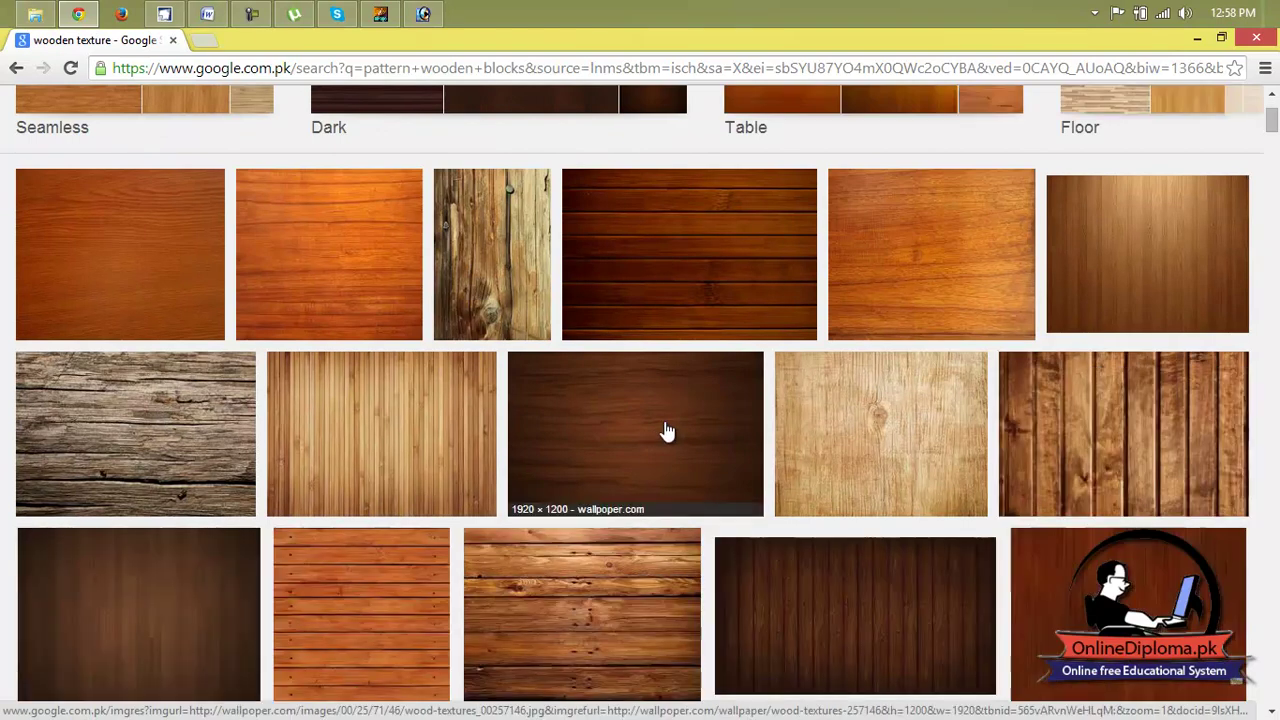
scroll(667, 431, down, 2)
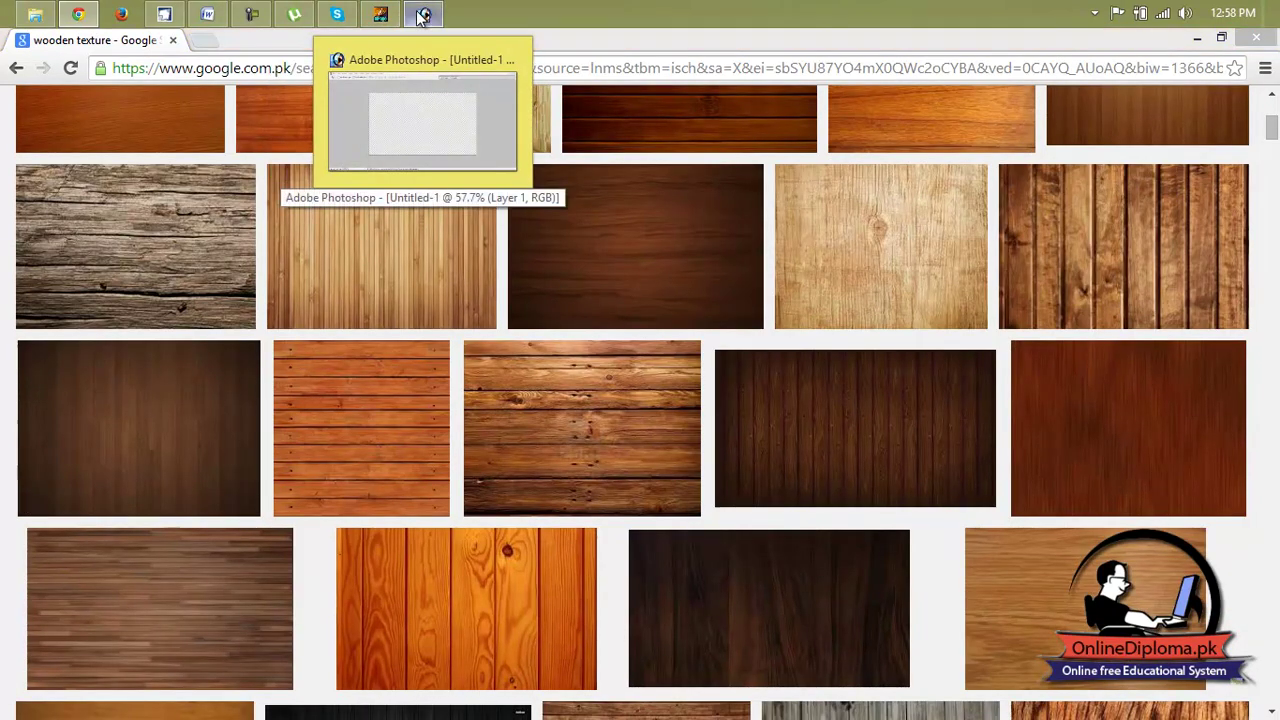
click(422, 16)
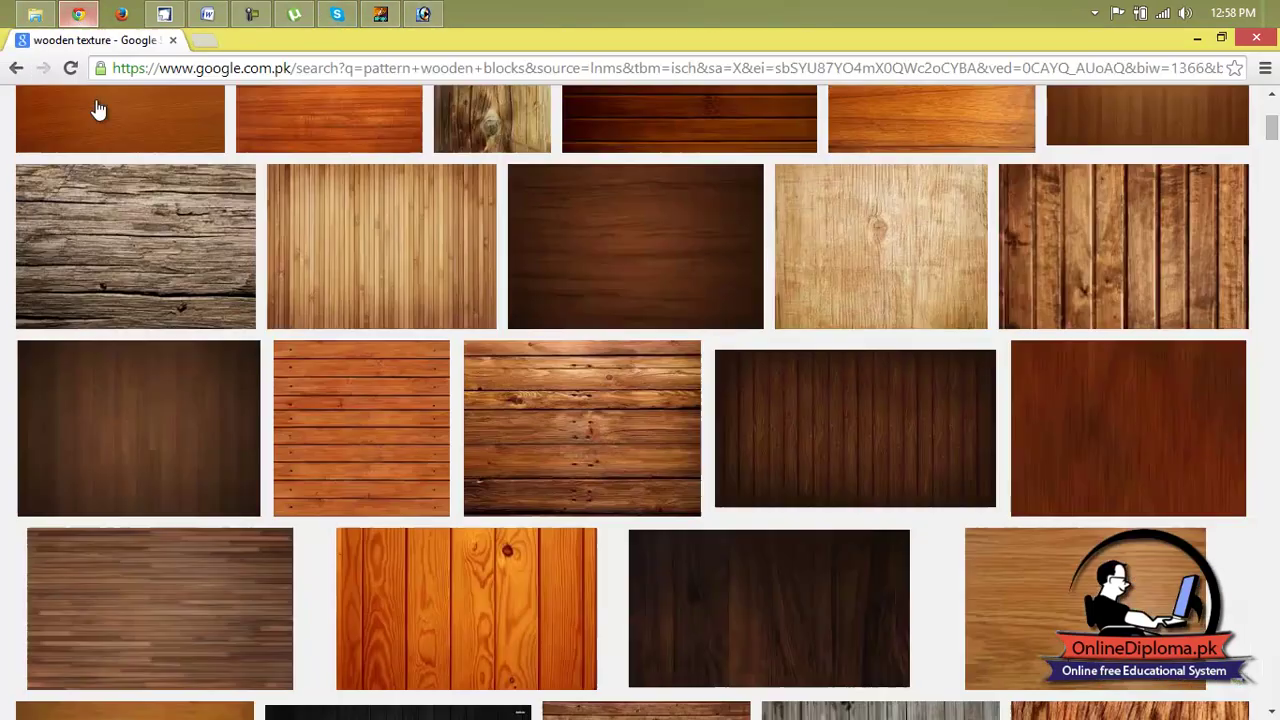
click(80, 14)
scroll(603, 260, down, 2)
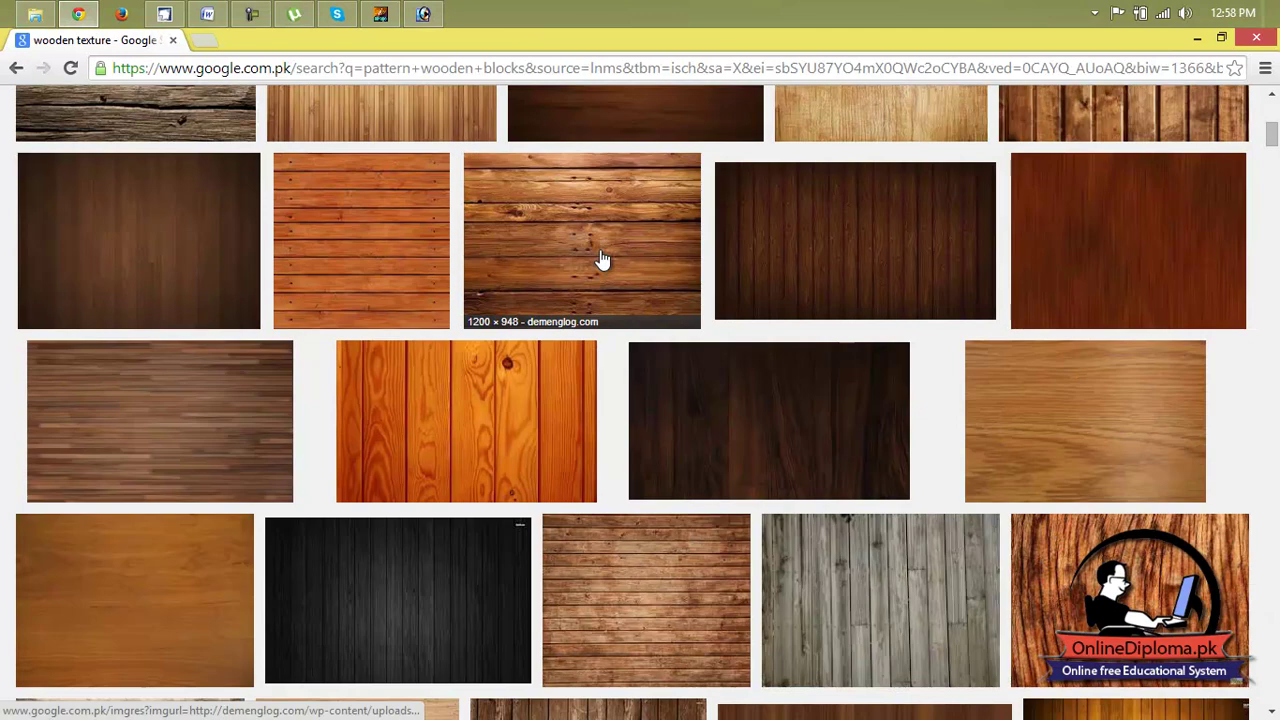
right_click(1070, 404)
click(1105, 417)
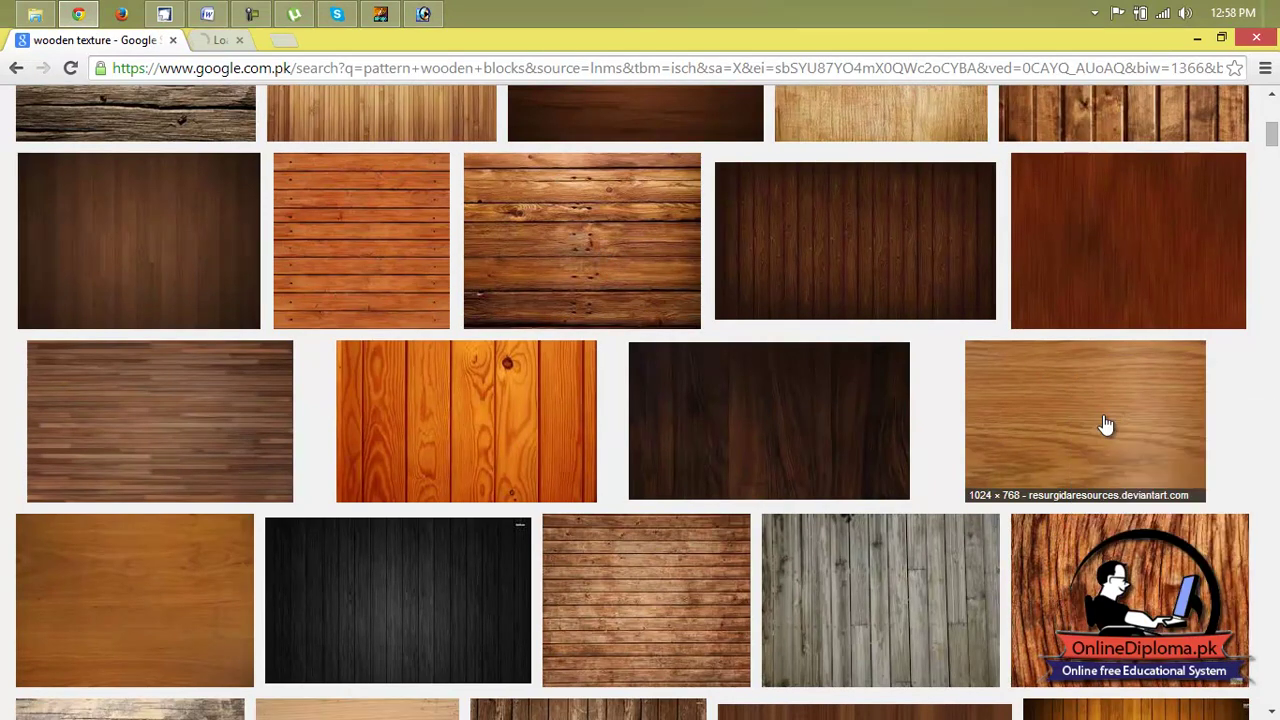
click(285, 42)
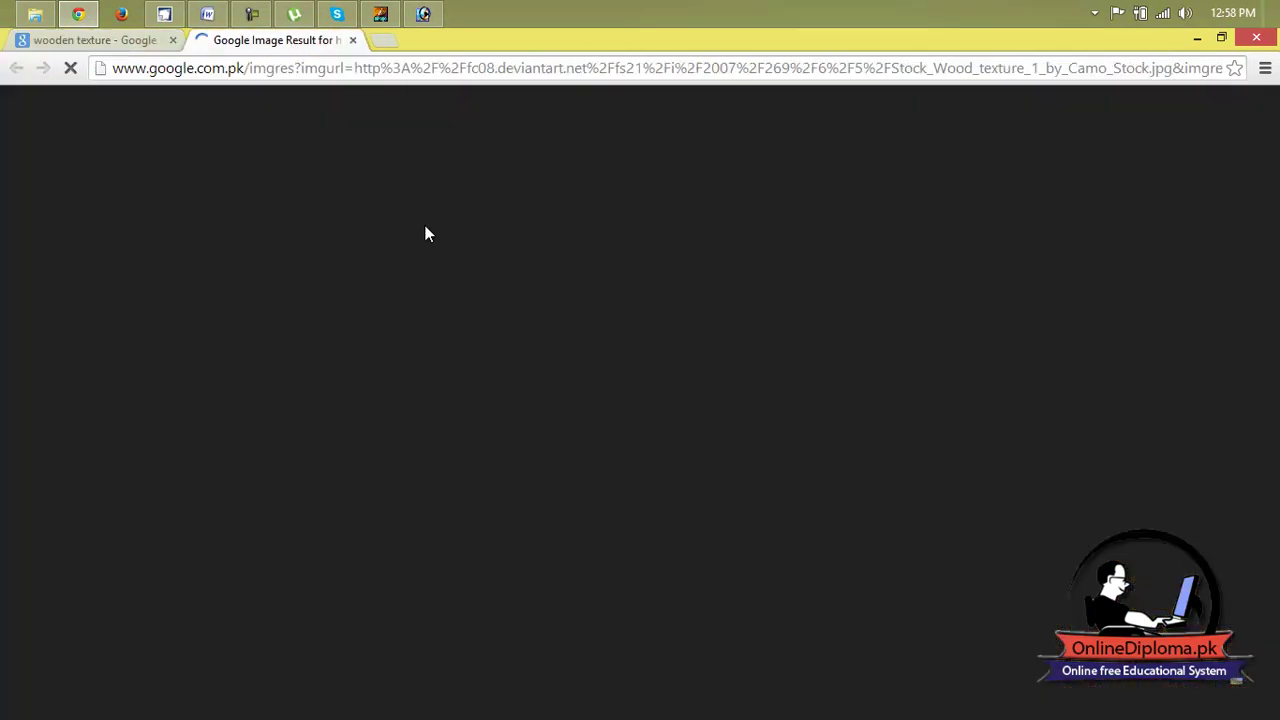
- Save the wood texture to the Desktop as the JPEG file images and close its browser tab
right_click(370, 207)
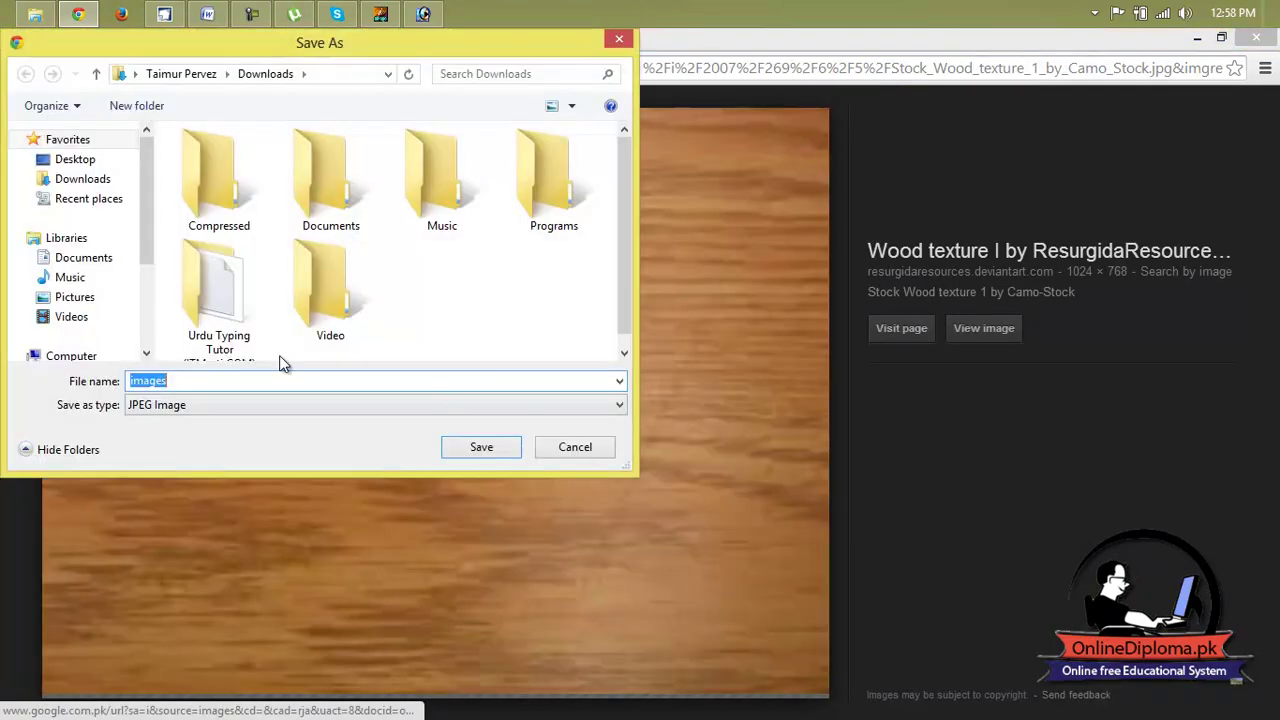
click(72, 159)
click(478, 452)
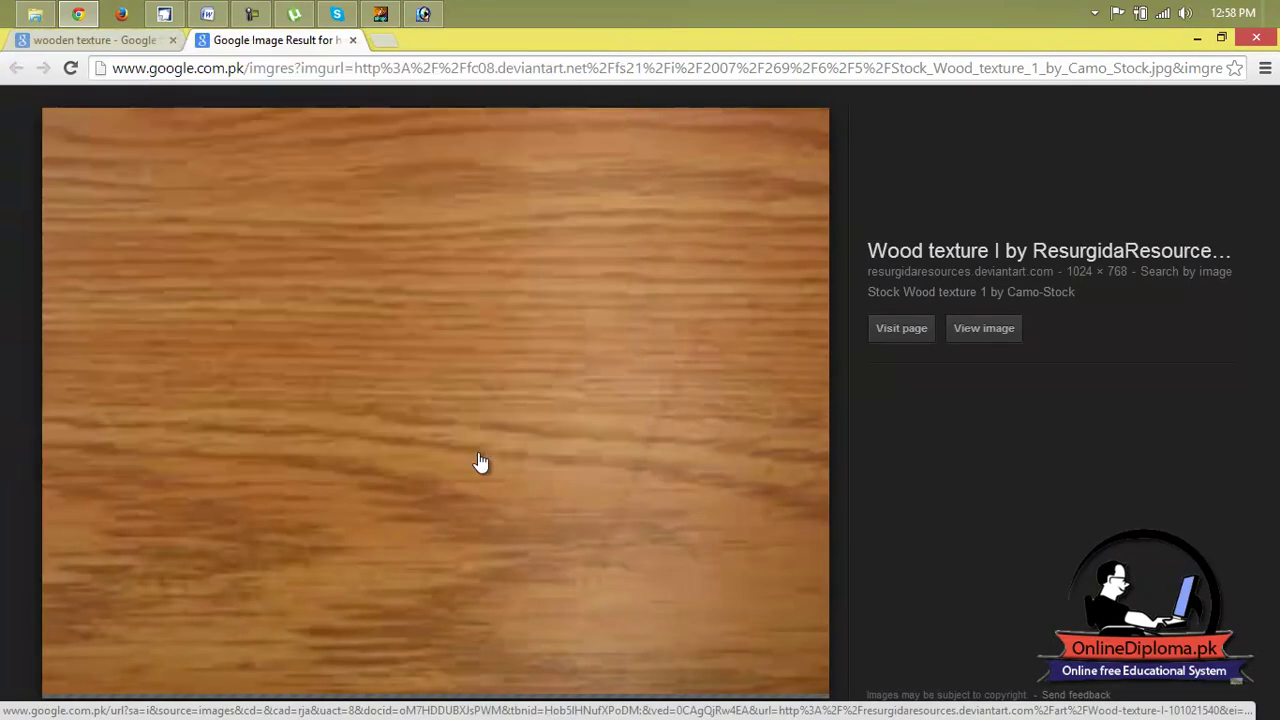
click(349, 41)
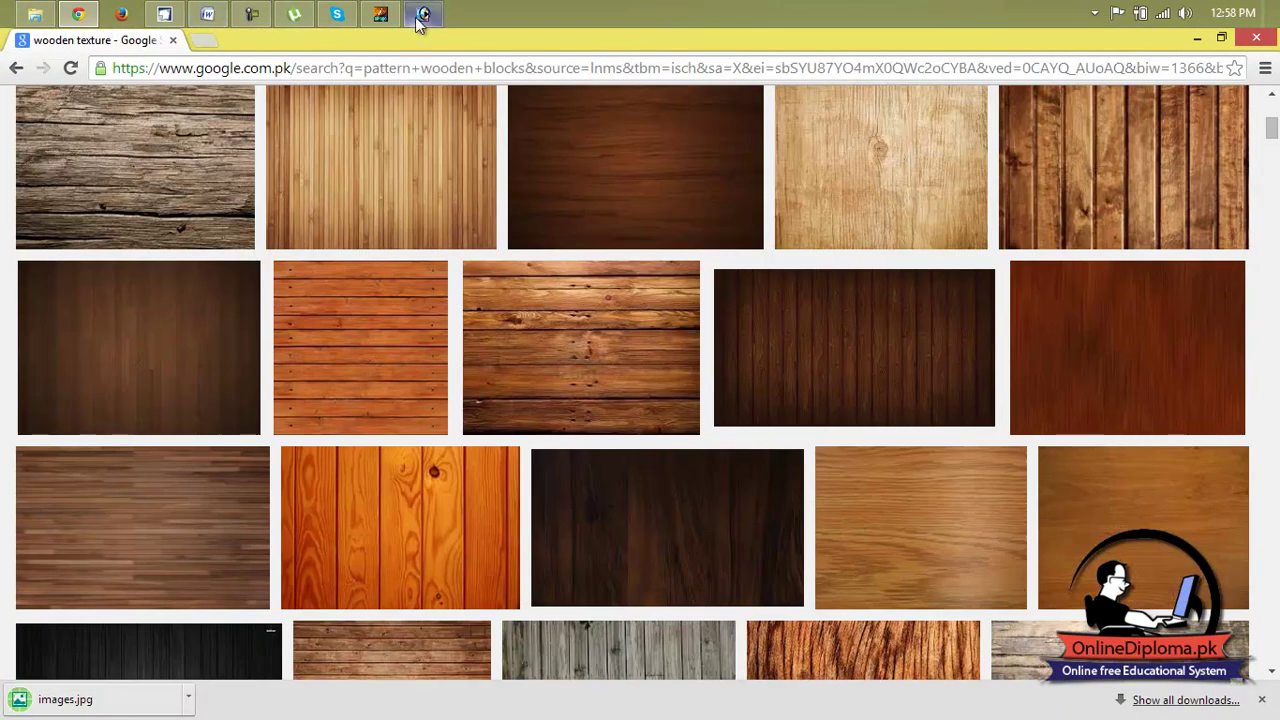
- Switch to Adobe Photoshop and open images.jpg from the Desktop in a maximized document window
click(420, 16)
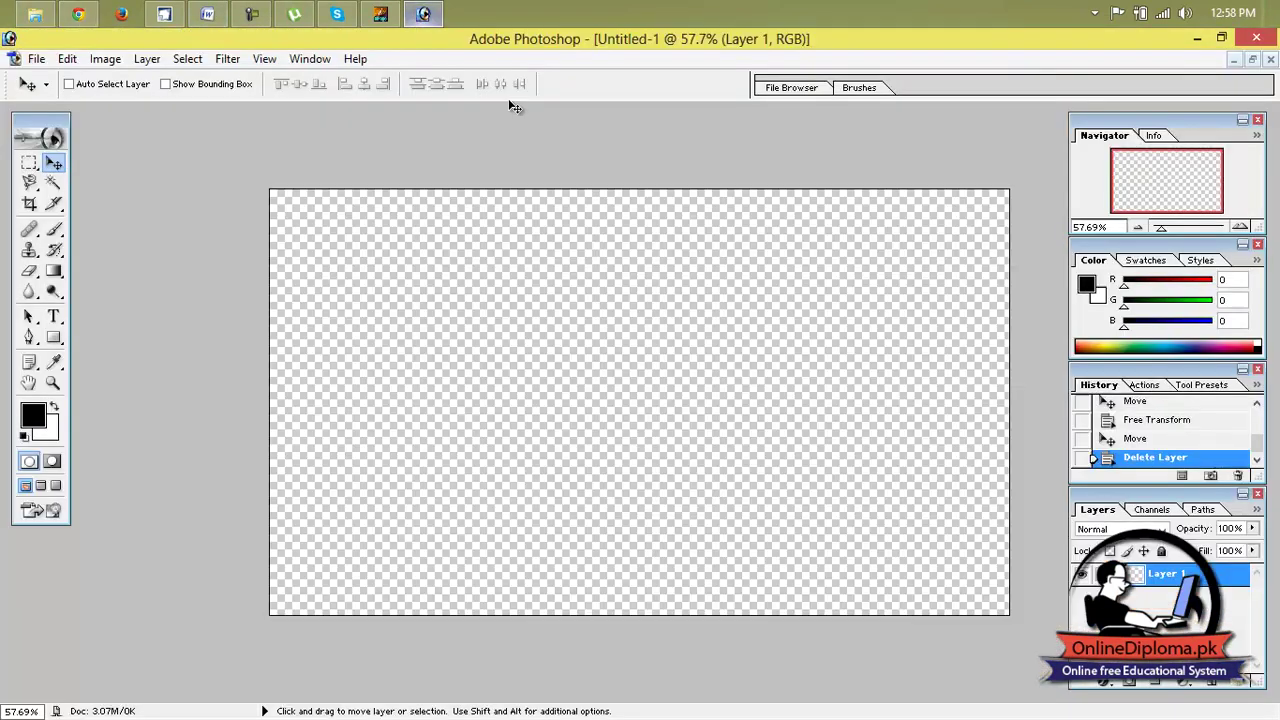
click(36, 59)
click(83, 104)
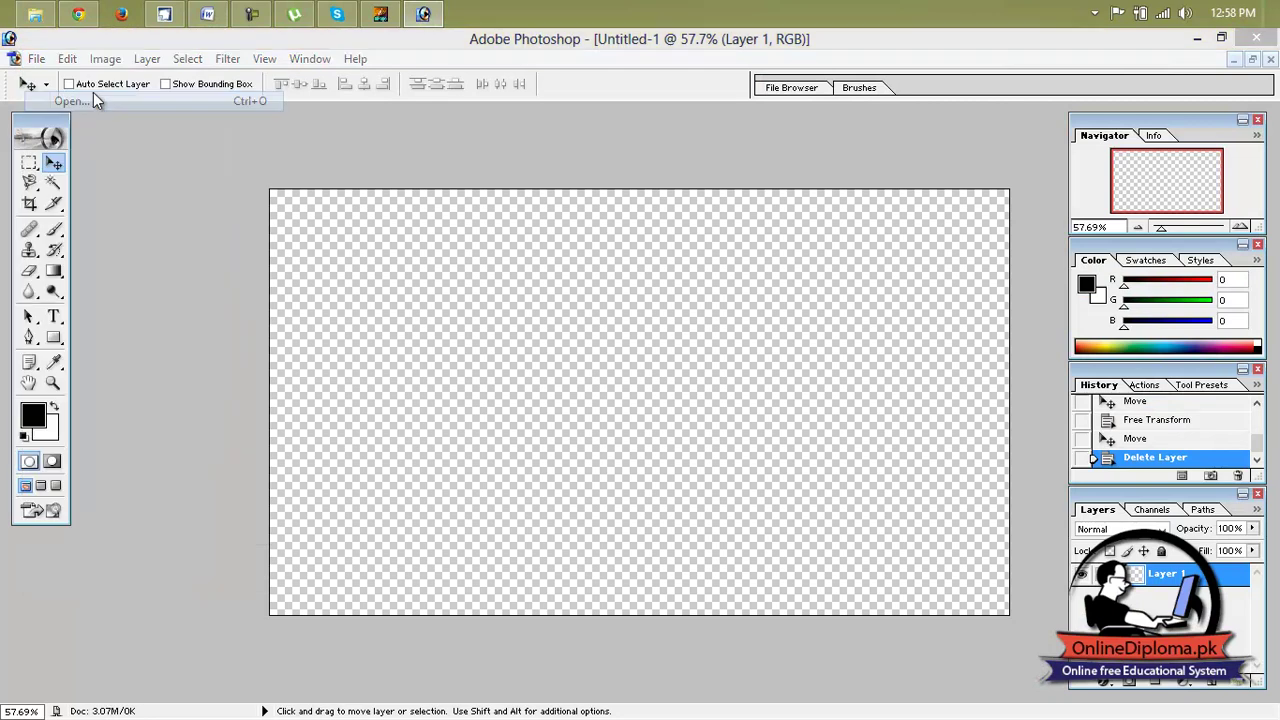
click(705, 314)
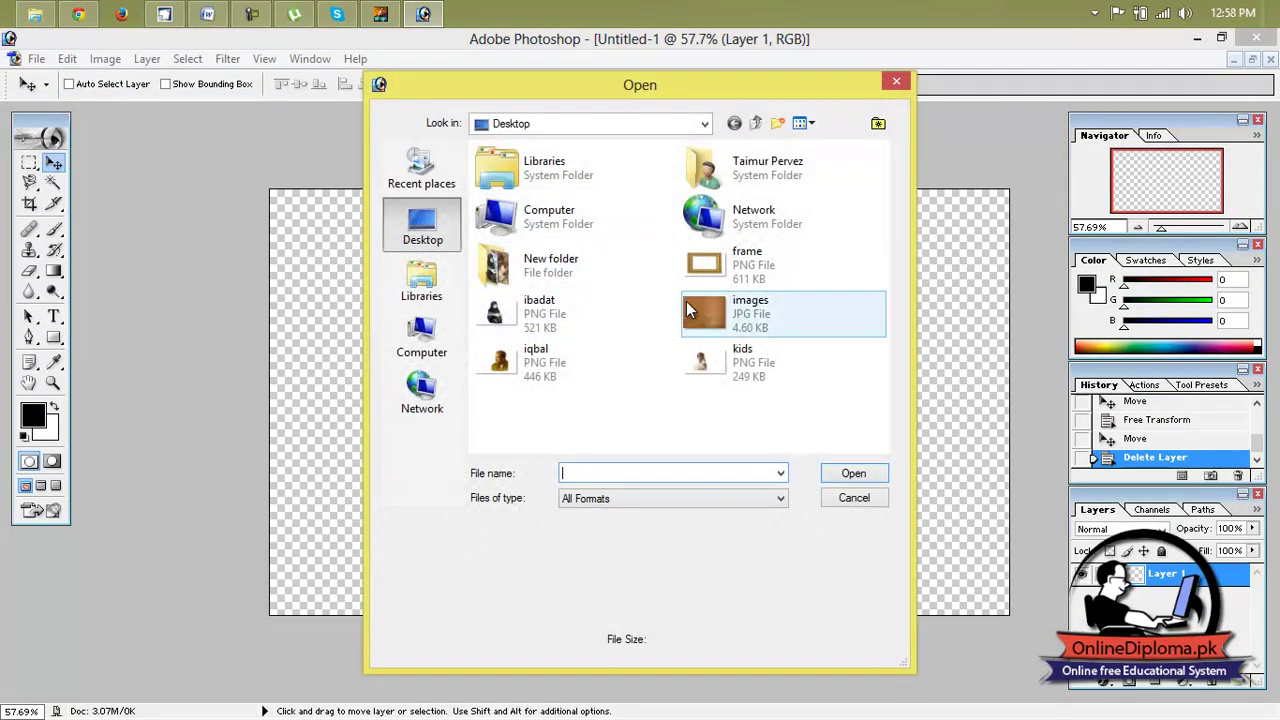
click(853, 476)
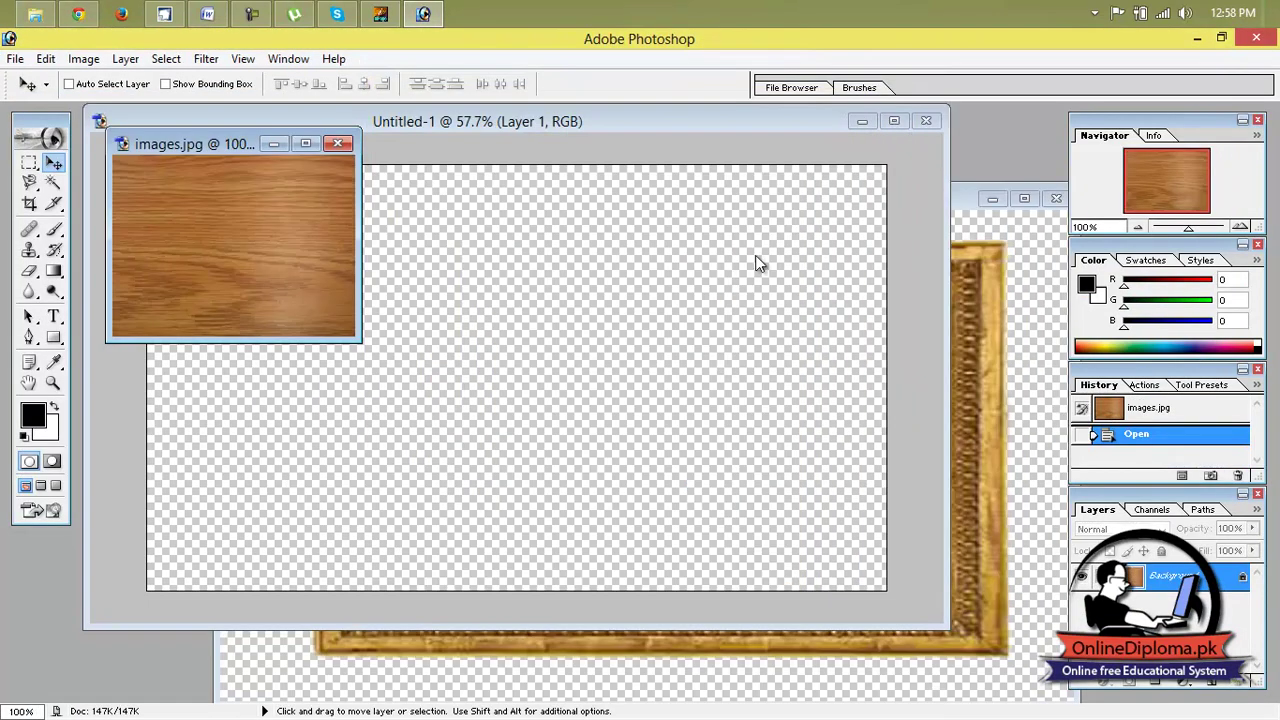
click(306, 143)
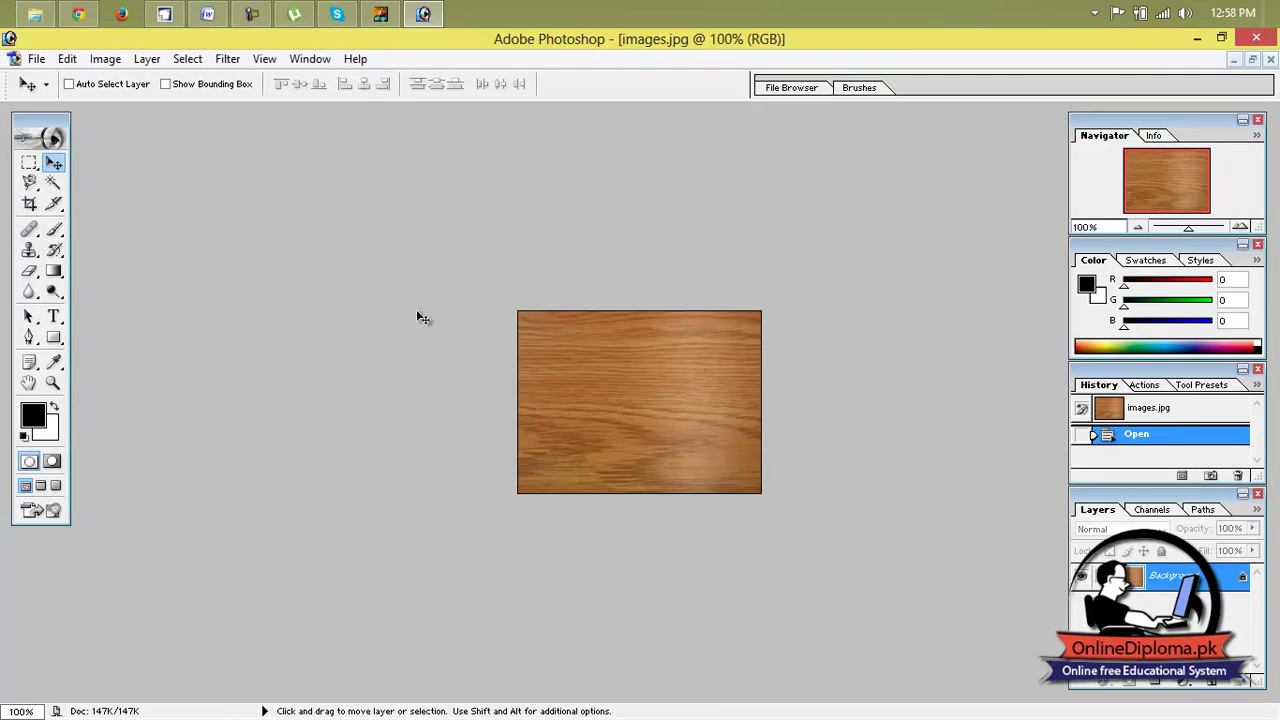
scroll(586, 374, up, 2)
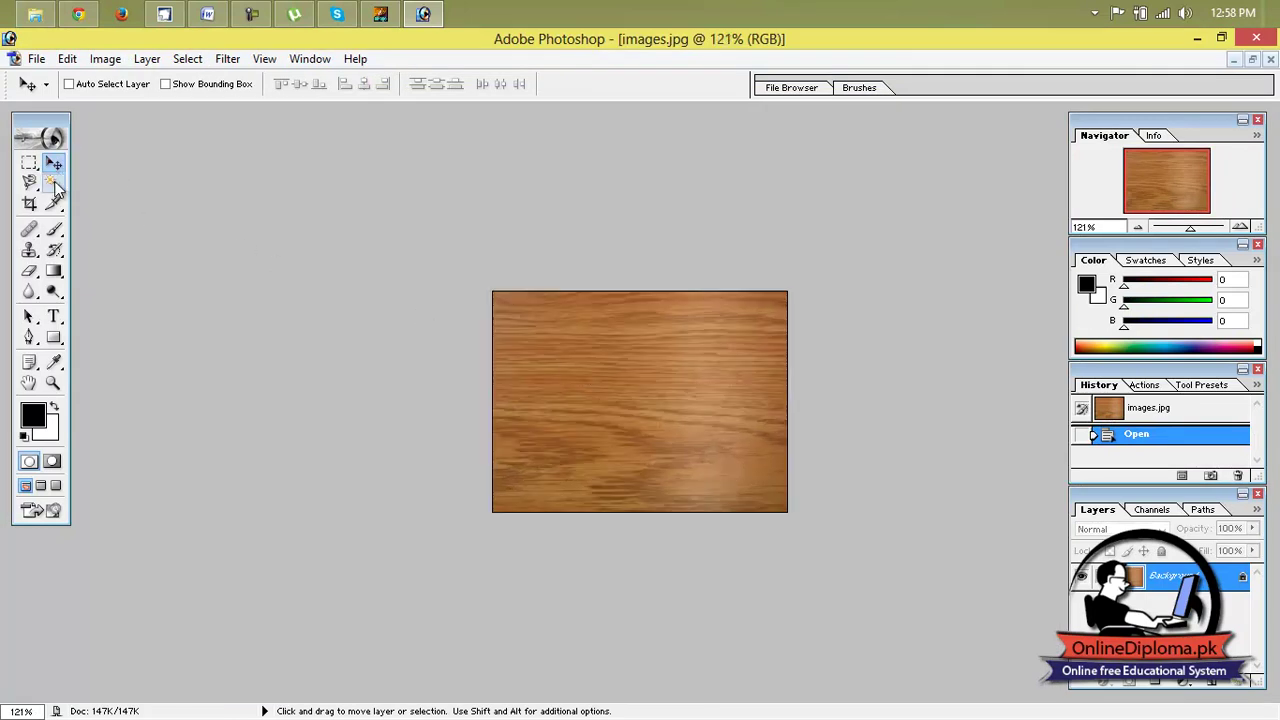
- Convert the locked Background of images.jpg into a regular layer and move the wood texture slightly down
click(567, 342)
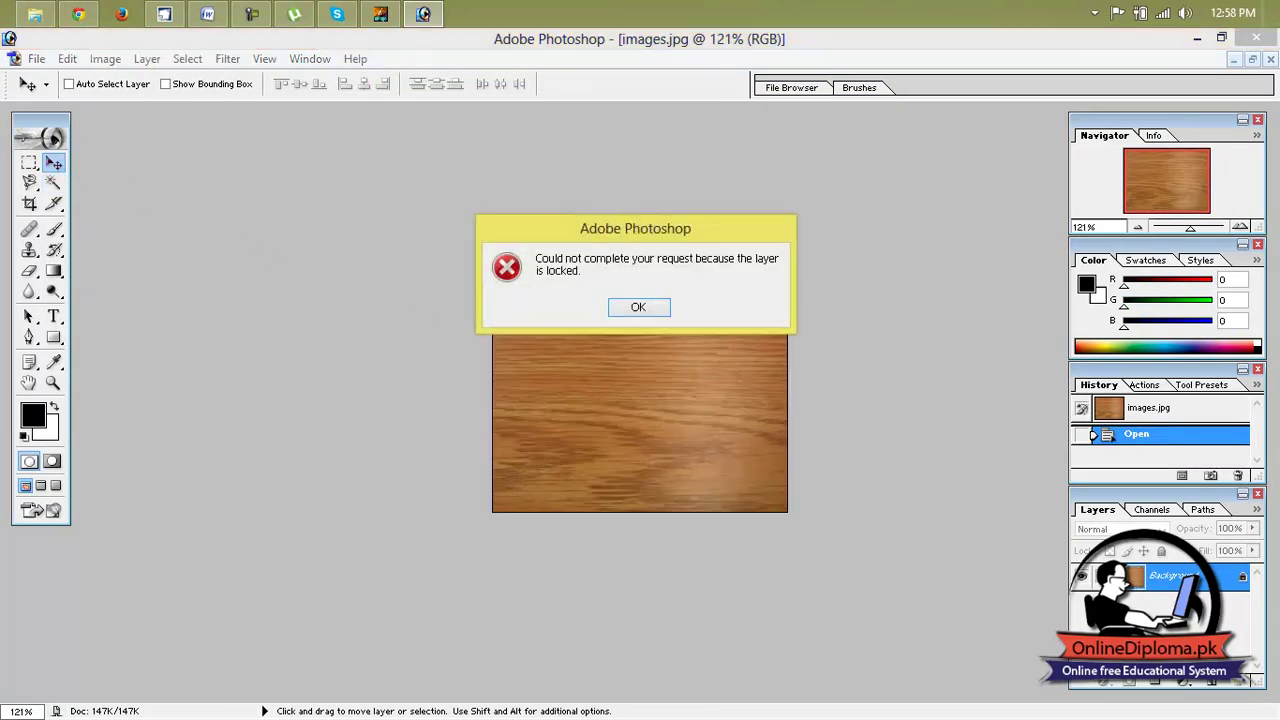
key(Return)
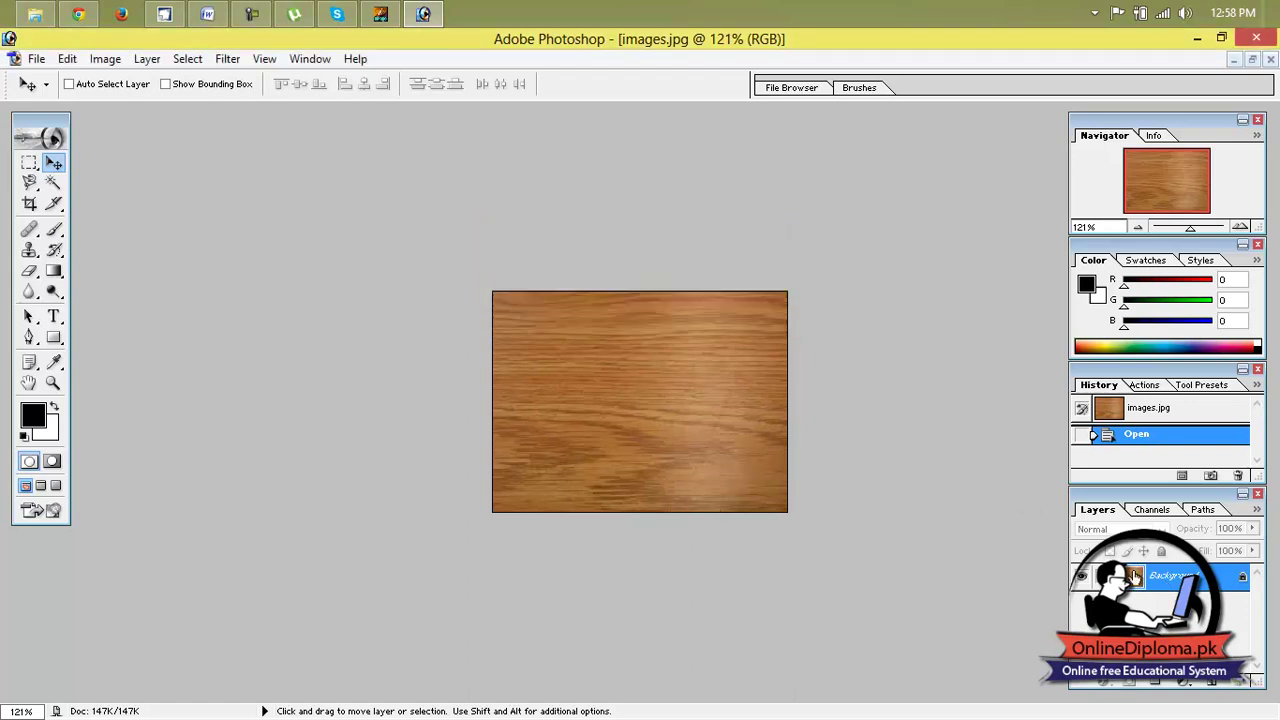
double_click(1135, 577)
click(790, 316)
mouse_move(726, 399)
mouse_down()
mouse_move(697, 397)
mouse_move(726, 413)
mouse_up()
- Copy the wood texture as a layer into the Untitled-1 document and maximize that document
click(1252, 59)
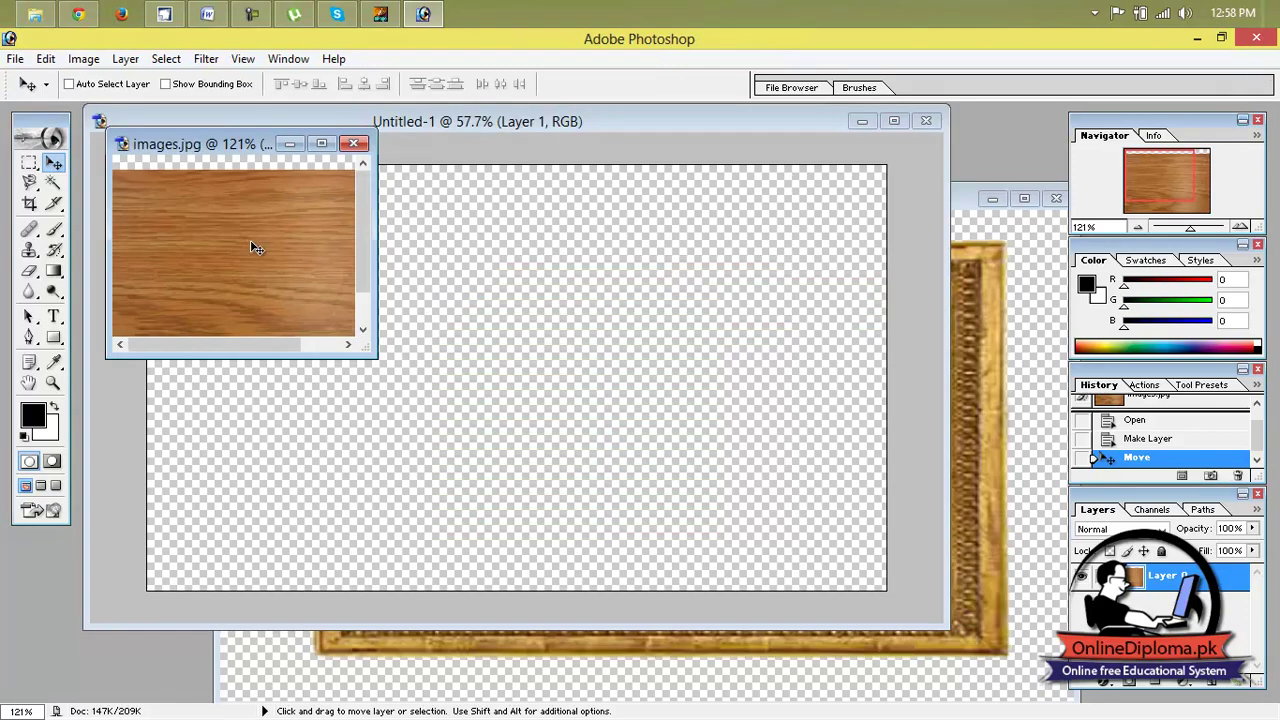
drag(250, 240, 581, 370)
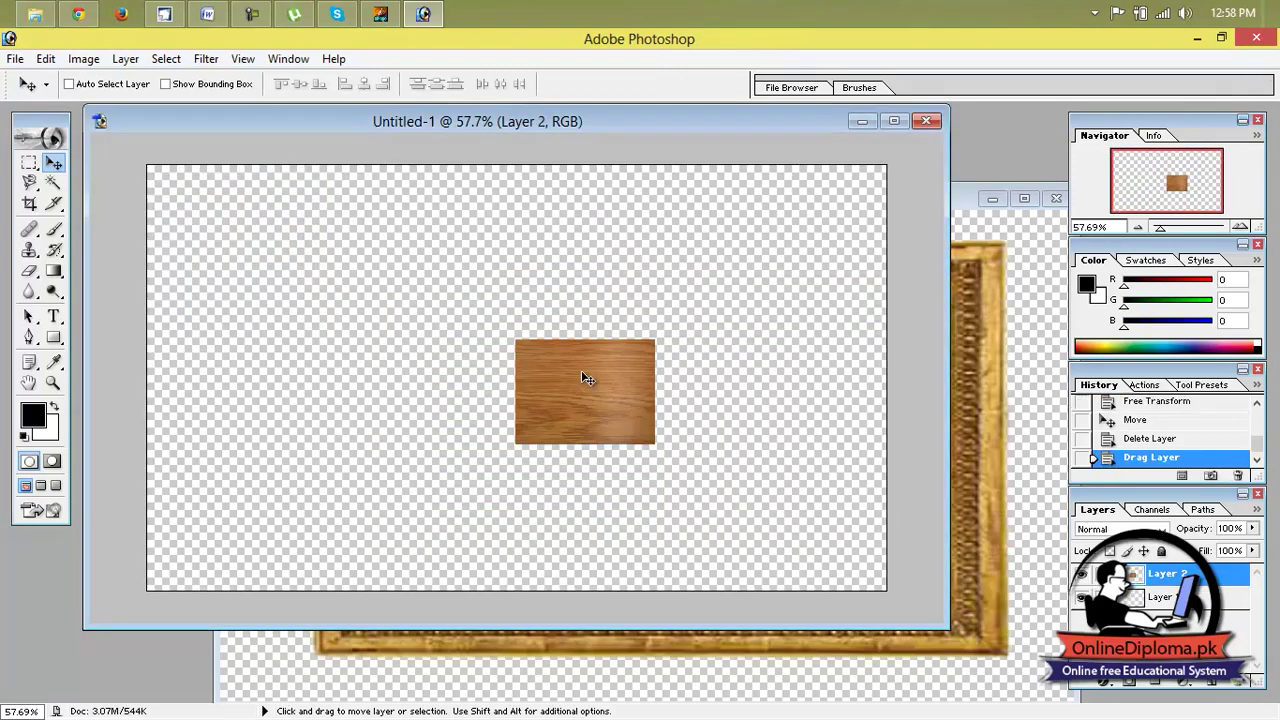
click(894, 121)
- Move the wood texture to the canvas's upper-left corner and scale it to about 532.8% width and 418.6% height with Free Transform
drag(708, 398, 336, 220)
key(ctrl+t)
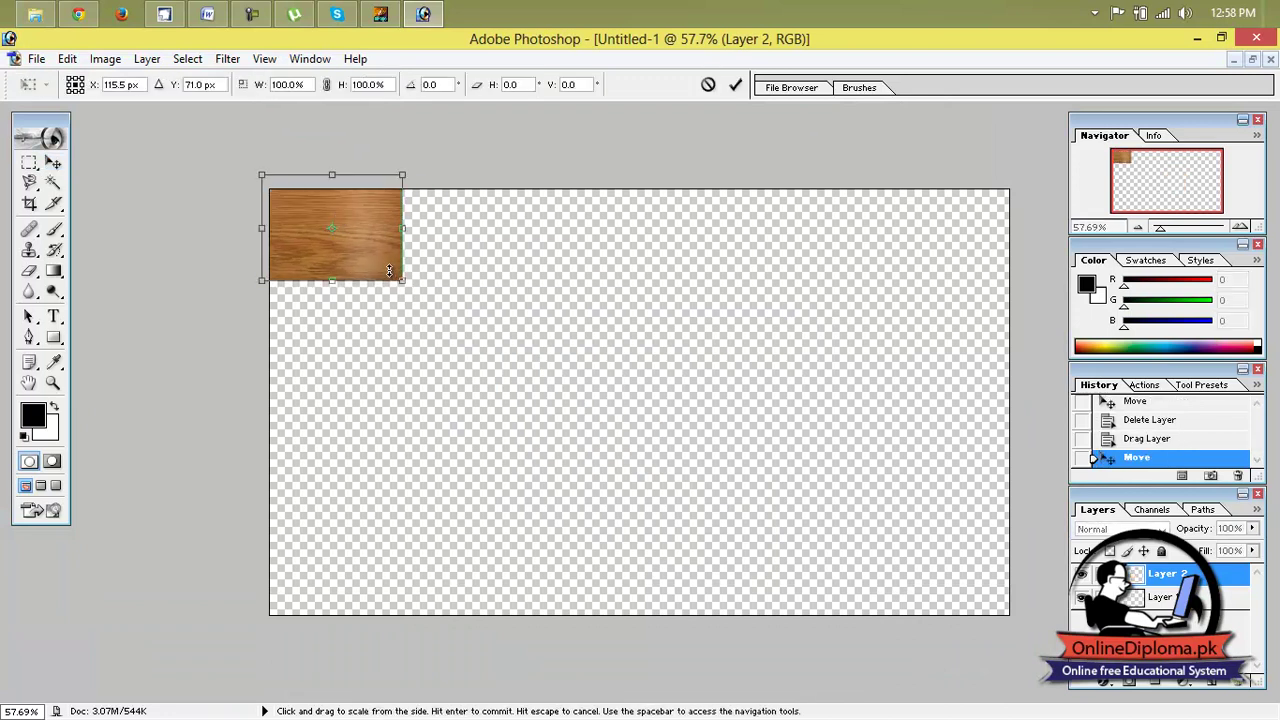
drag(404, 282, 1008, 614)
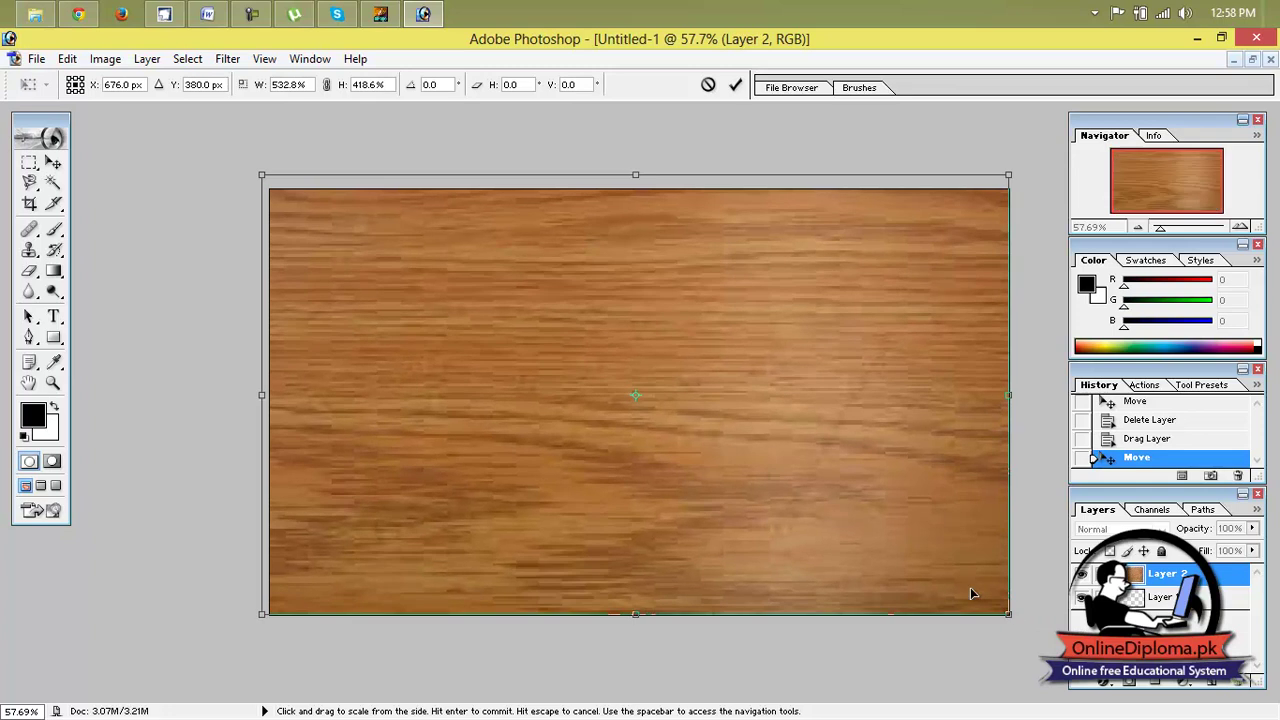
click(53, 161)
click(612, 308)
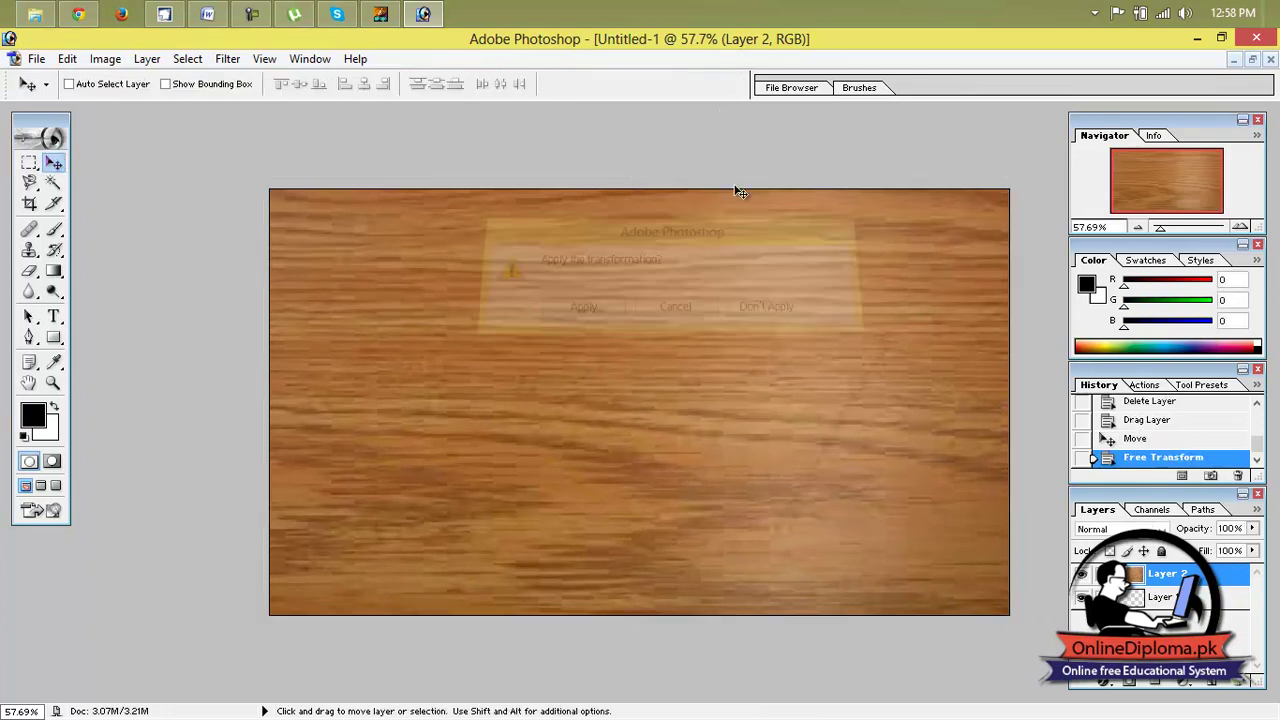
- Copy the gold frame from frame.png as a layer above the wood texture in Untitled-1 and maximize that document
click(36, 59)
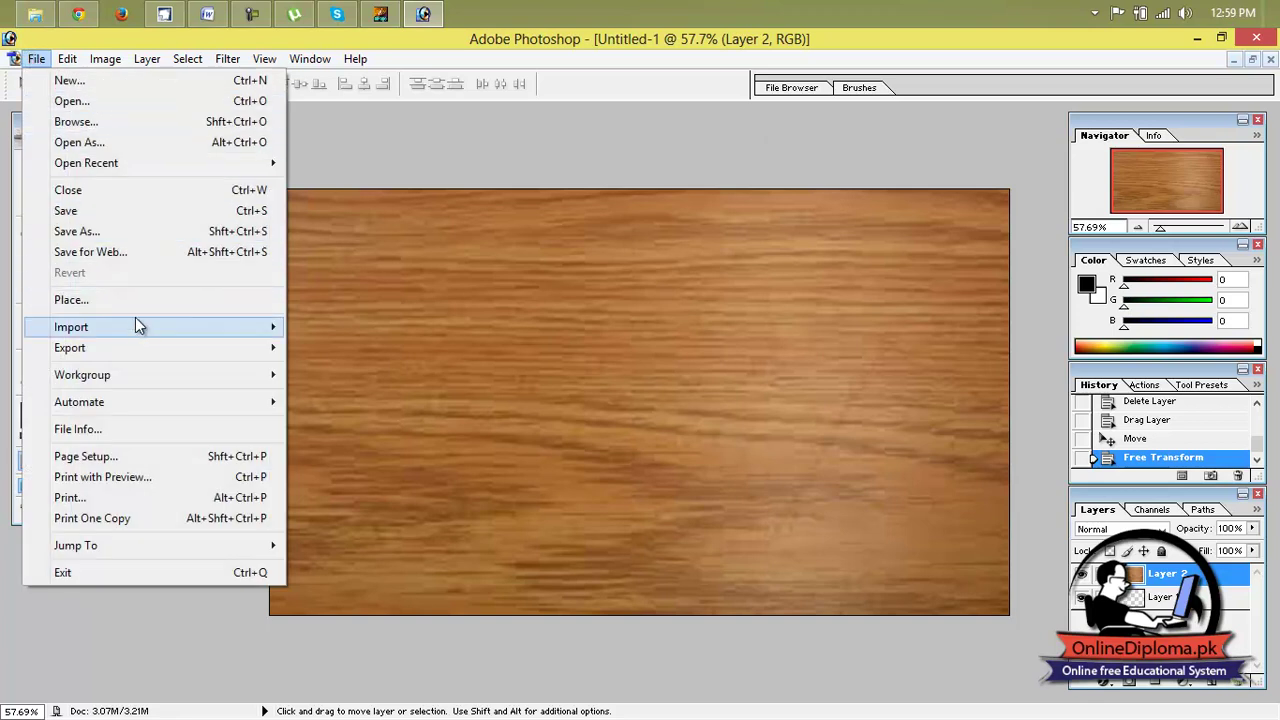
click(341, 175)
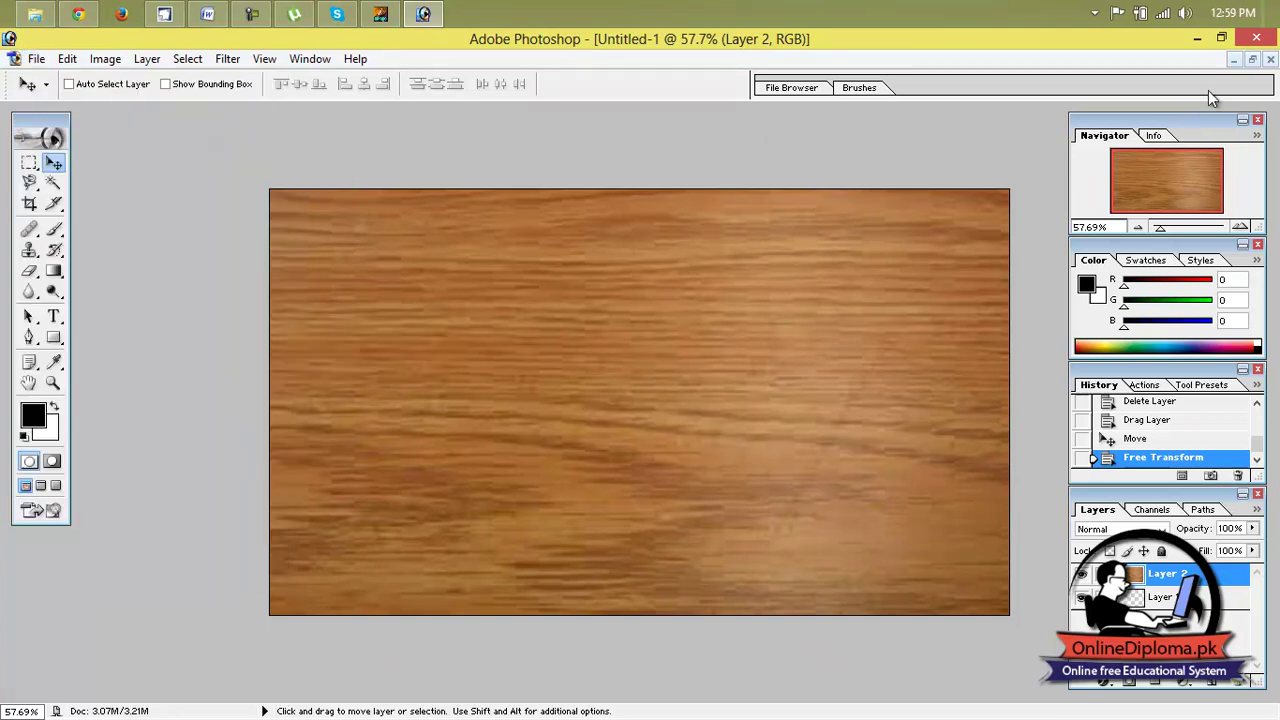
click(1252, 59)
click(1003, 322)
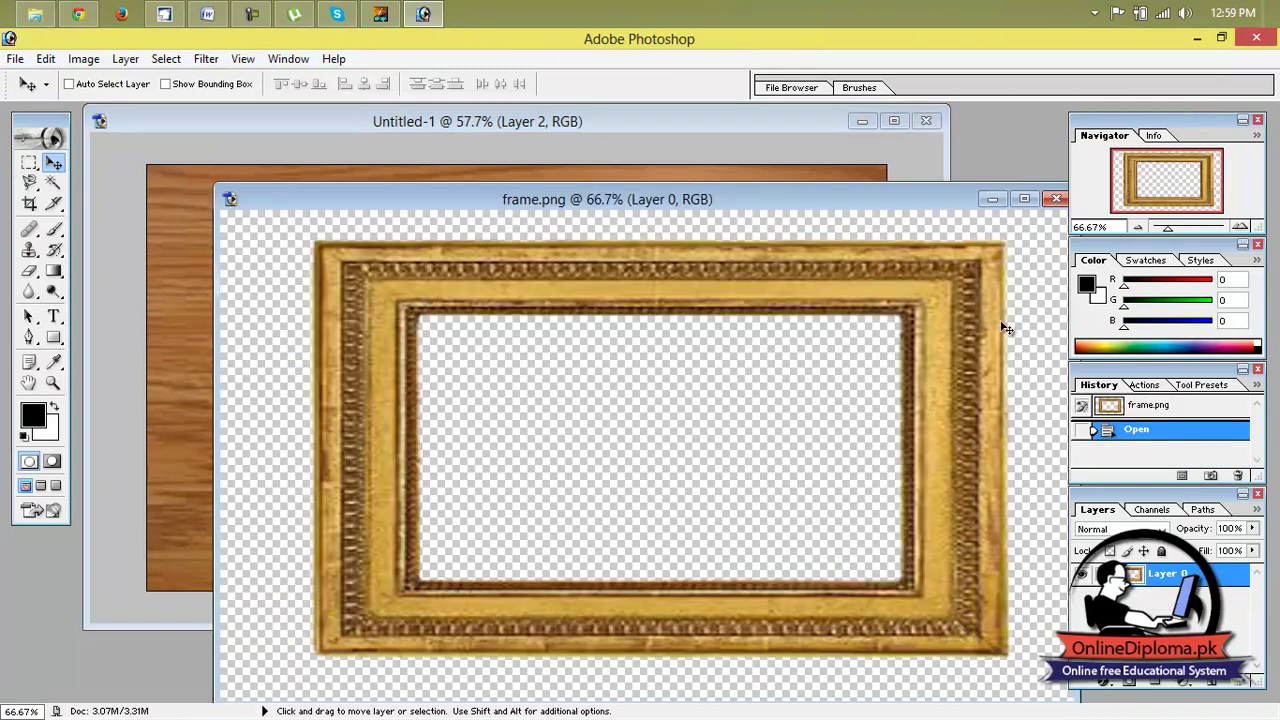
drag(991, 330, 185, 221)
click(894, 121)
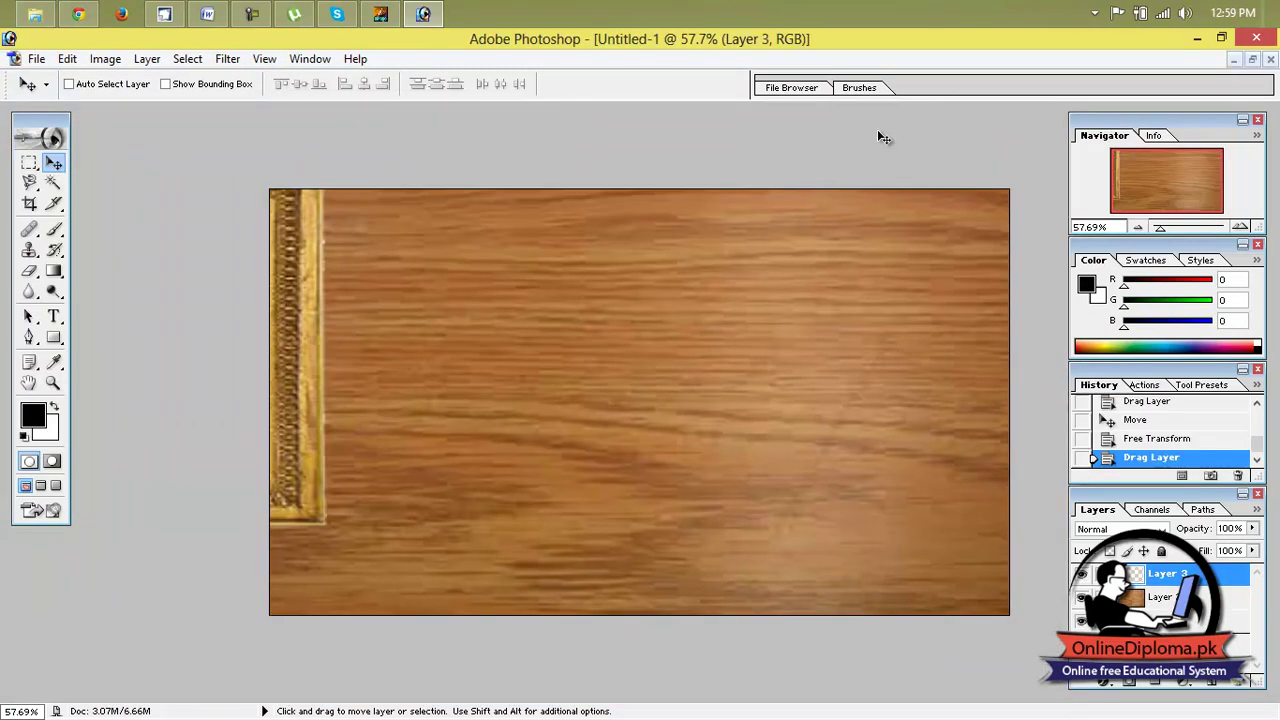
- Move the gold frame to the canvas's upper-left corner and scale it to about 123.1% width and 116.2% height with Free Transform
drag(338, 309, 868, 333)
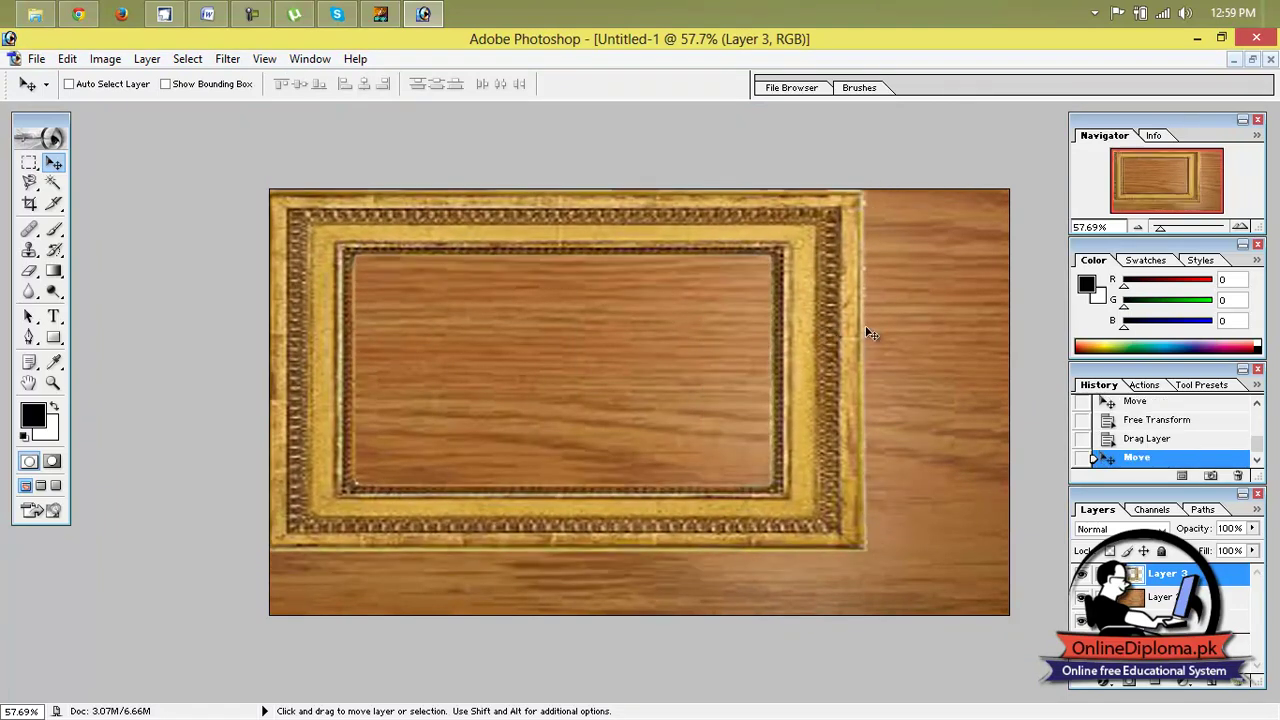
key(ctrl+t)
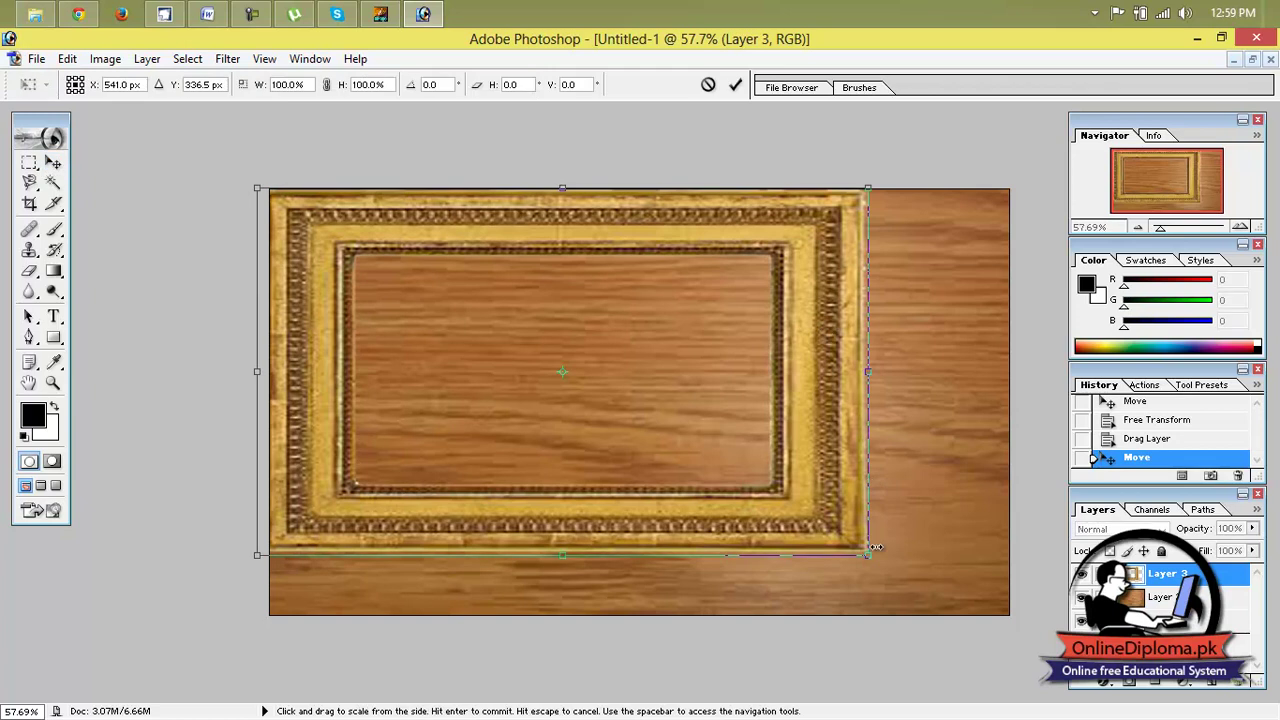
drag(866, 551, 1012, 614)
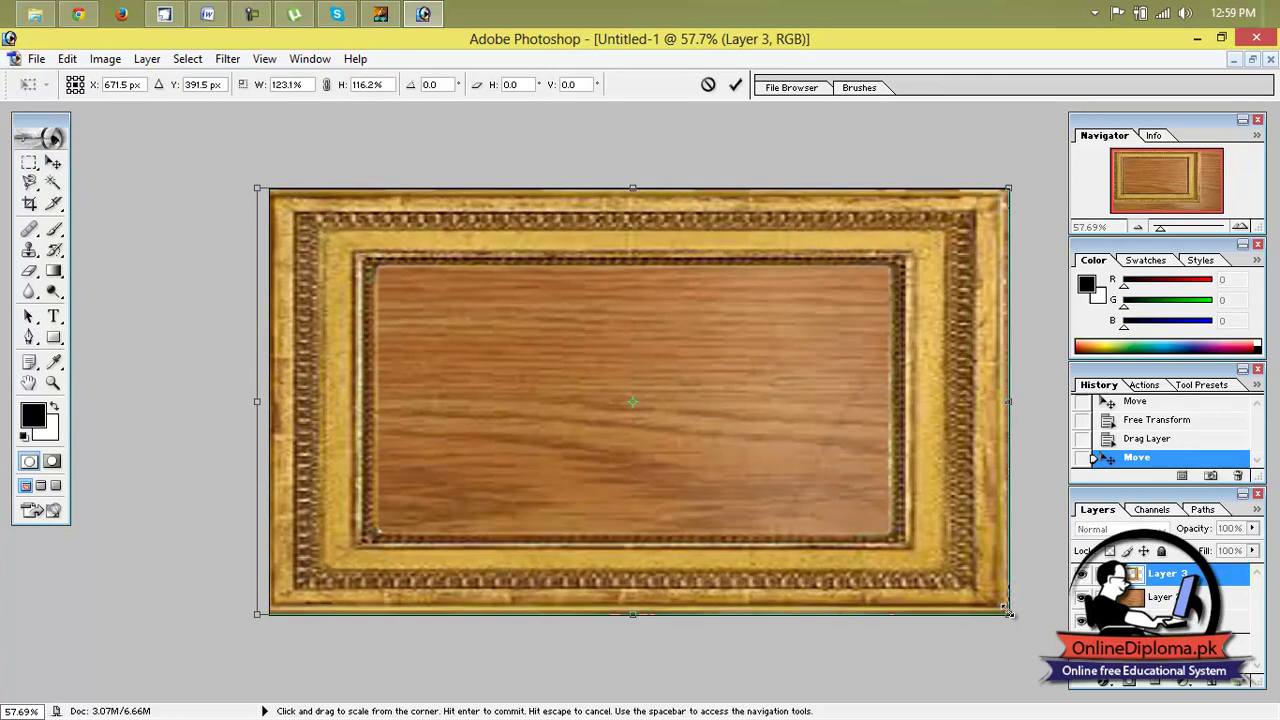
click(52, 163)
click(571, 307)
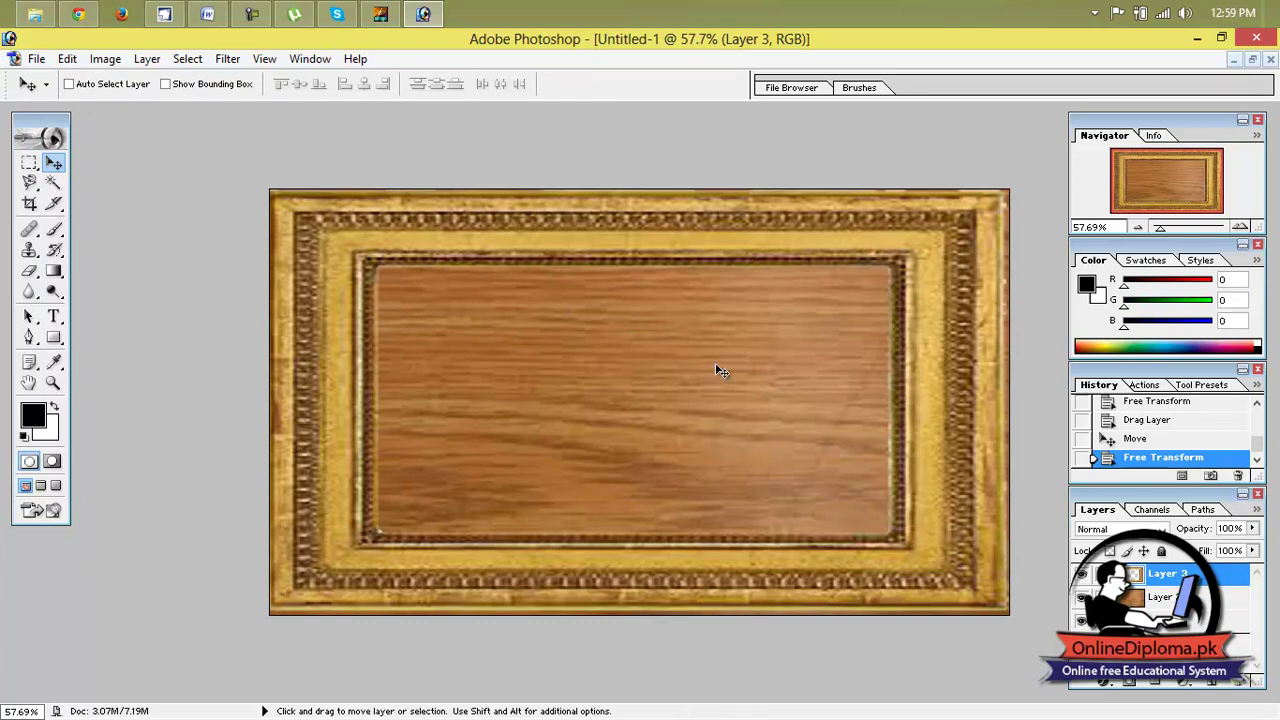
- Minimize the Untitled-1 and frame.png documents and switch to CorelDRAW 12
click(36, 59)
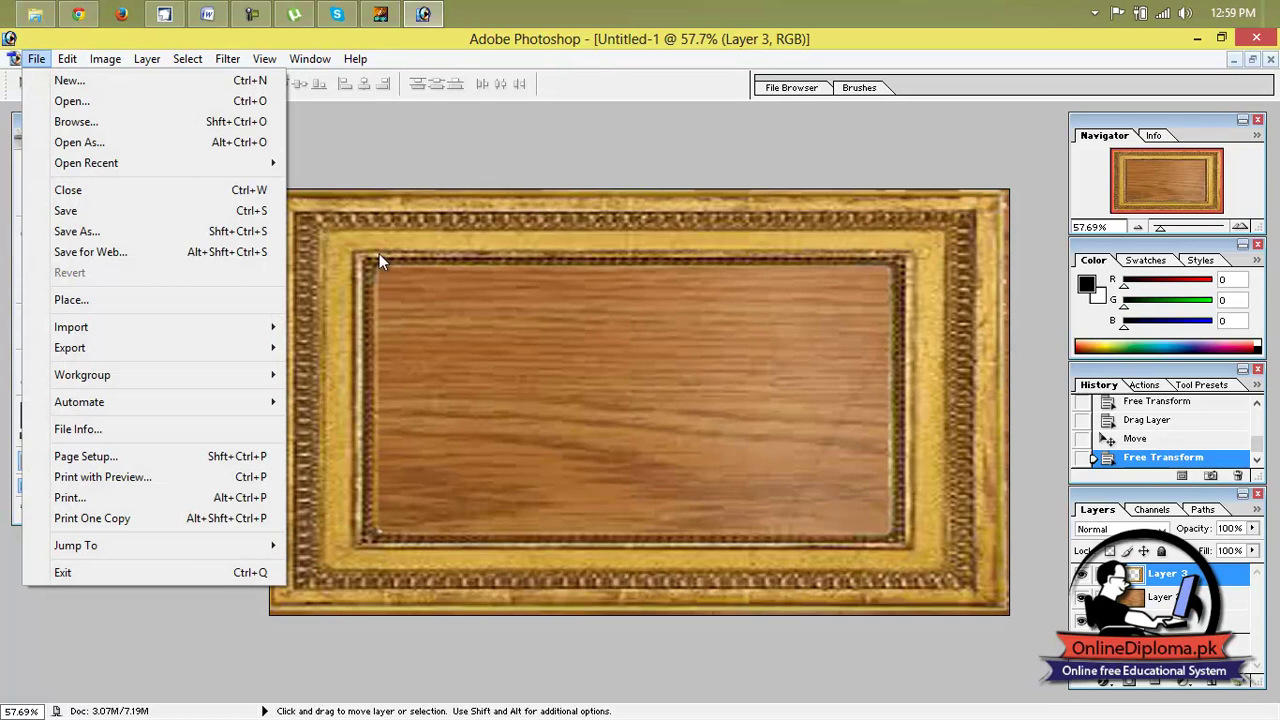
click(545, 376)
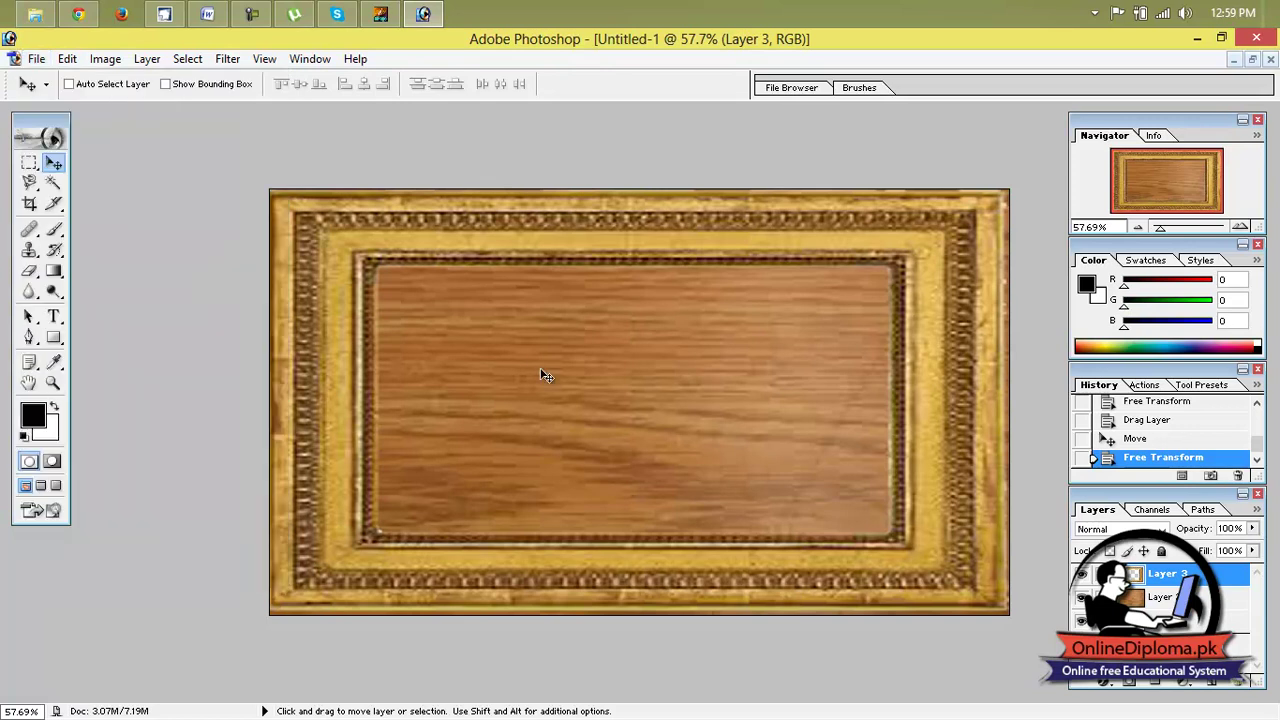
click(1250, 59)
click(909, 122)
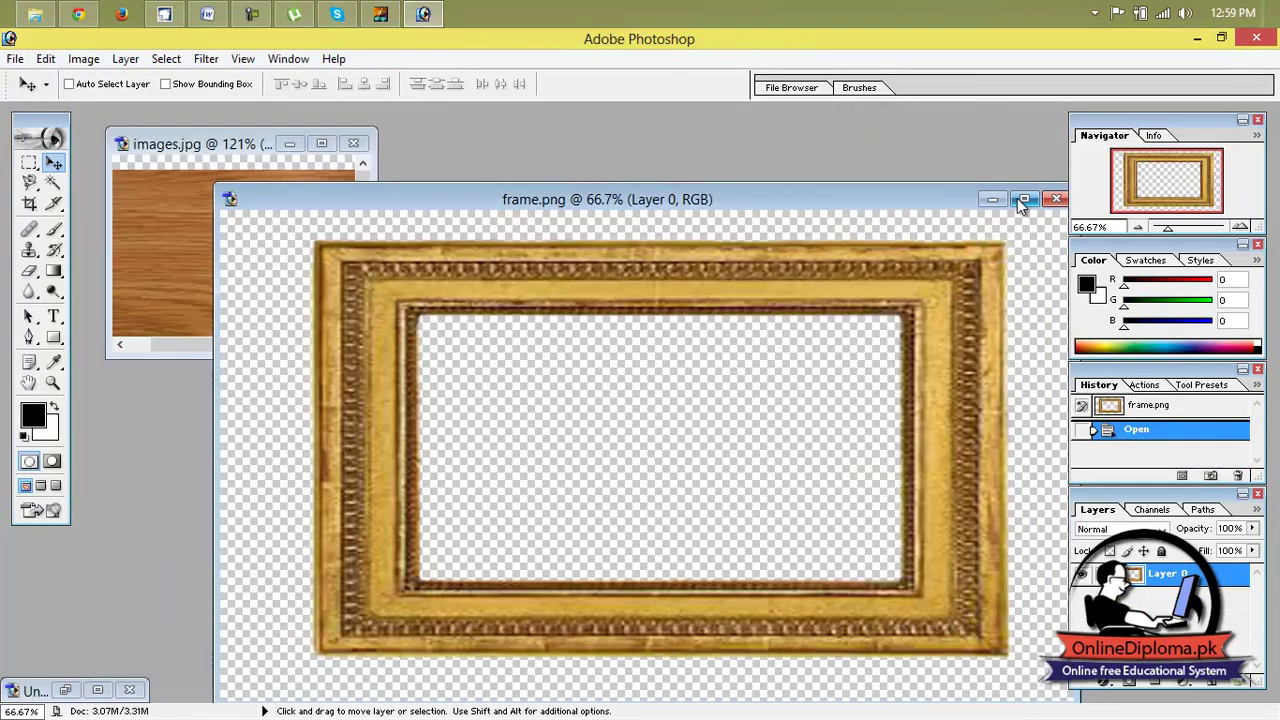
click(995, 199)
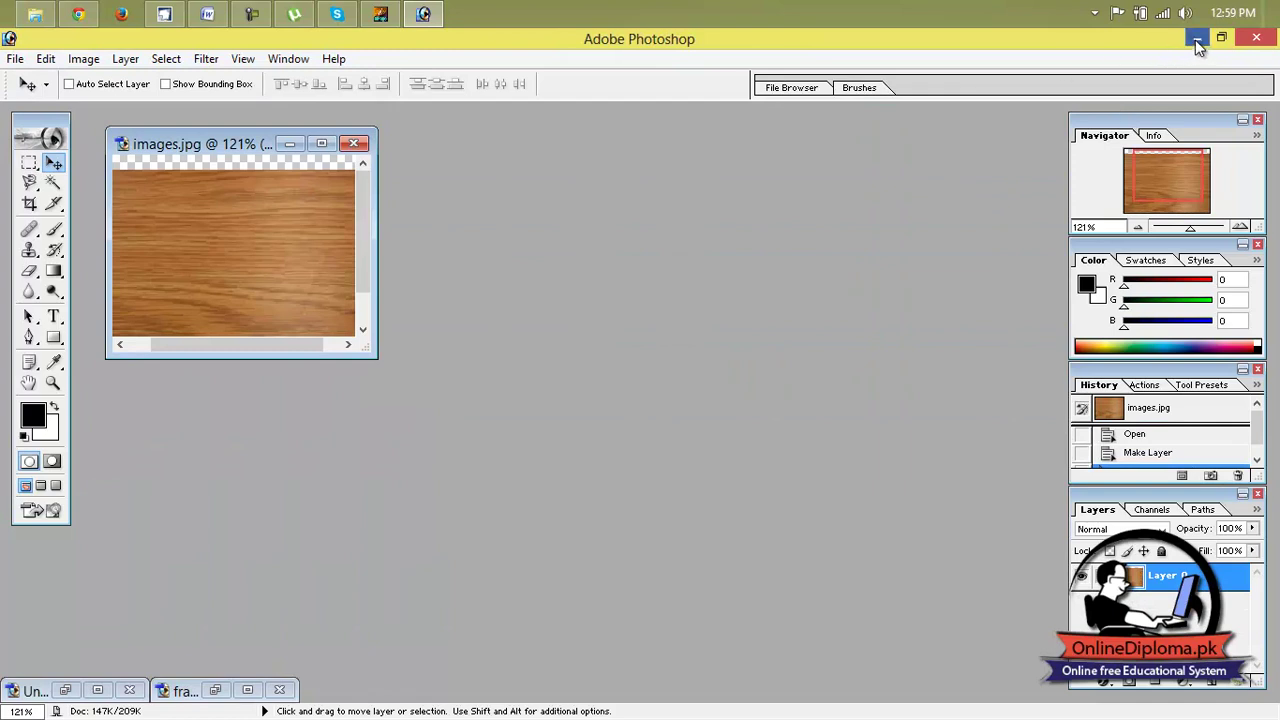
click(1197, 40)
click(178, 10)
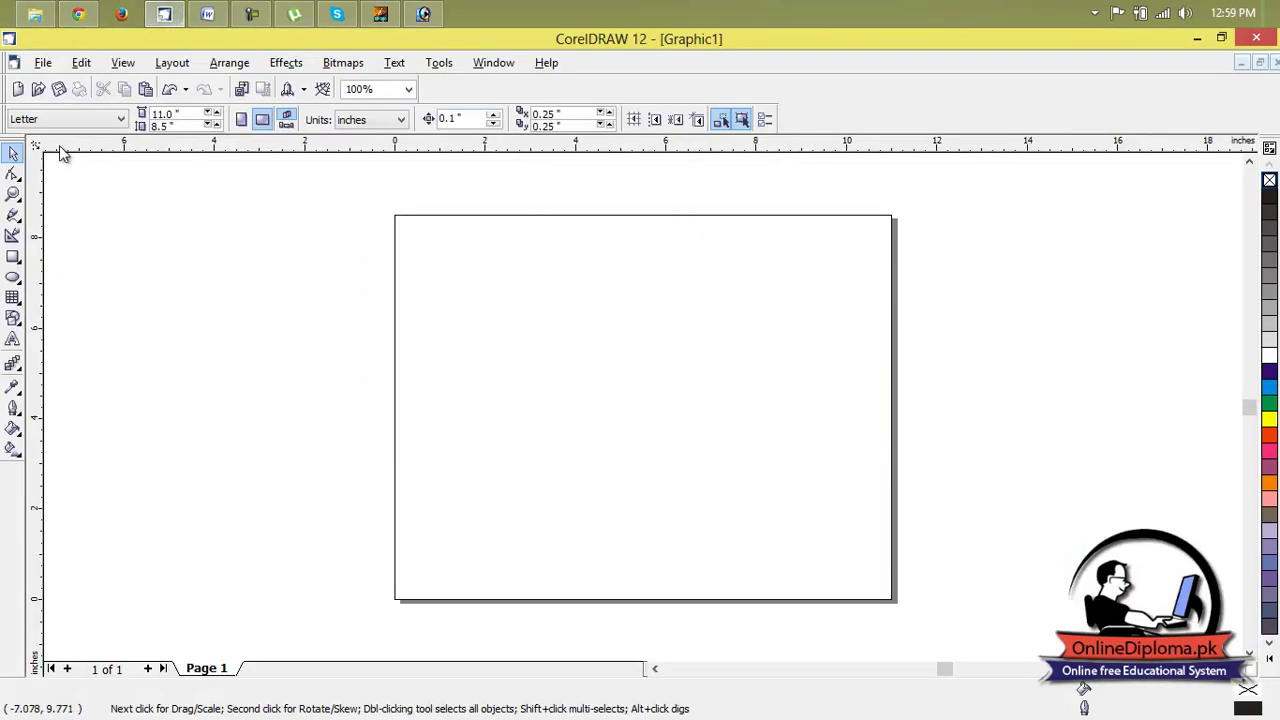
- Import the wood texture images.jpg from the Desktop and stretch it to cover the whole 11 × 8.5 inch page
click(45, 64)
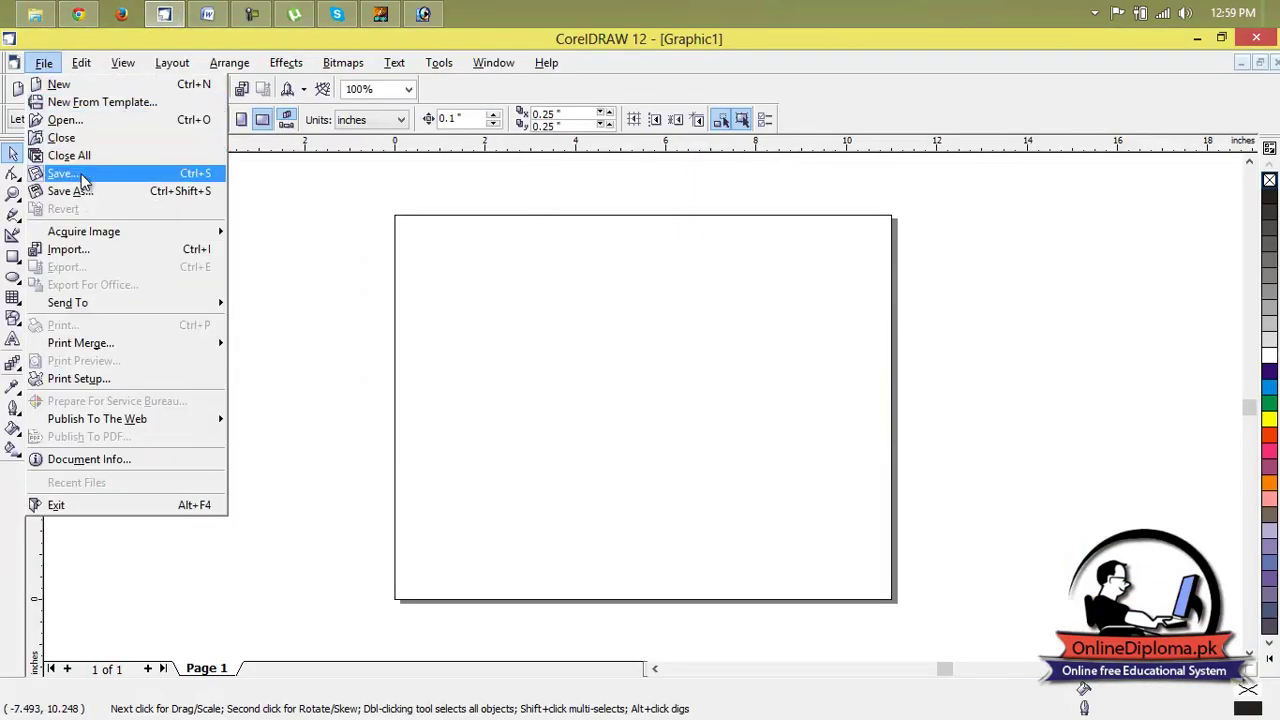
click(97, 249)
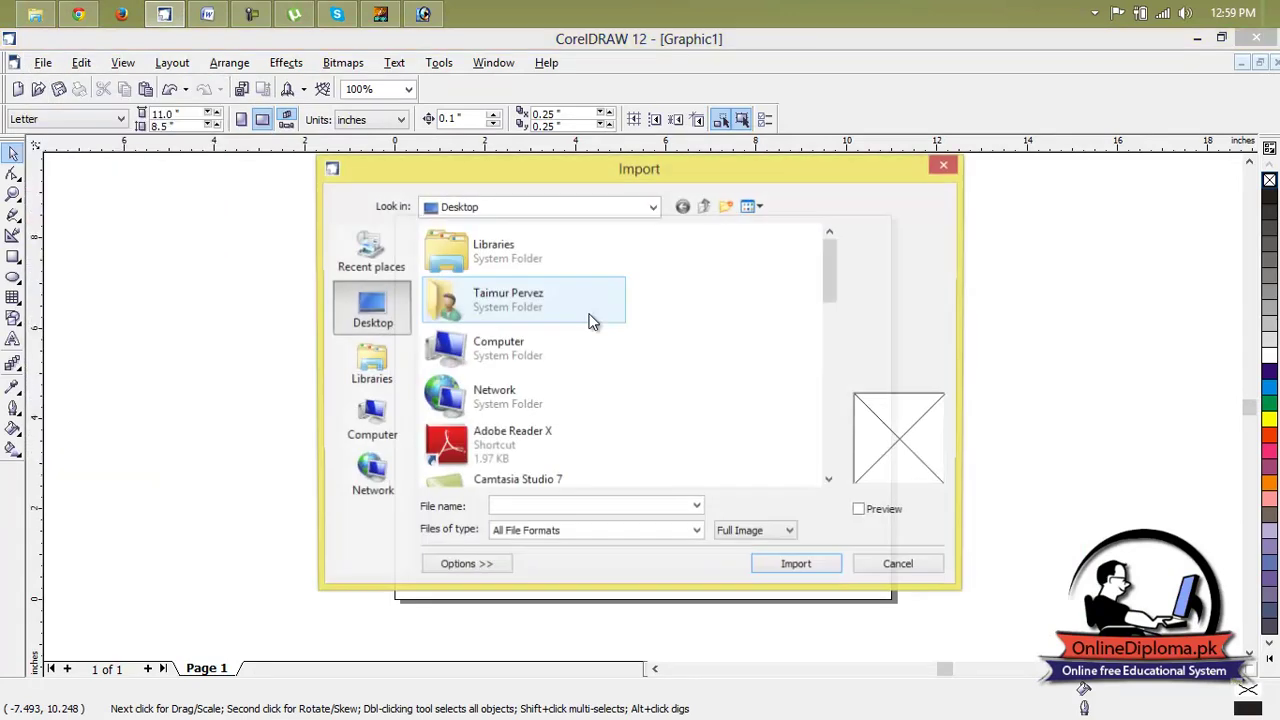
click(540, 359)
scroll(540, 359, down, 2)
scroll(538, 370, down, 8)
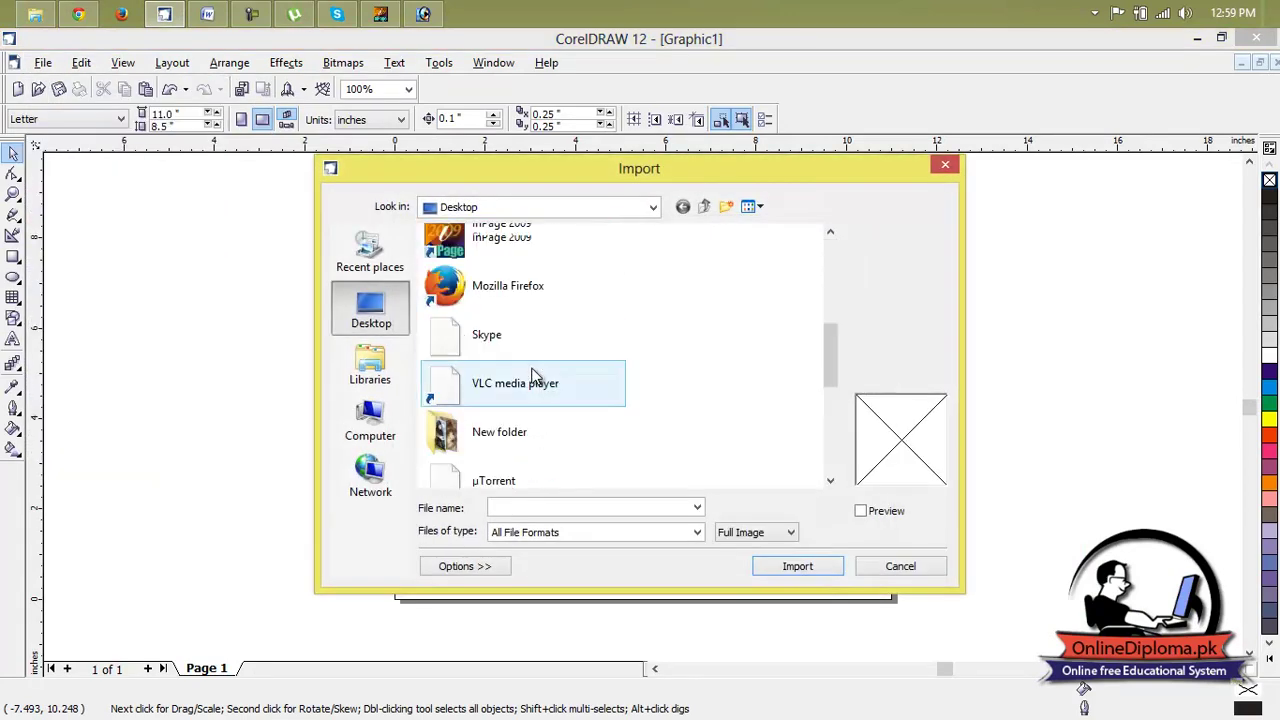
click(528, 380)
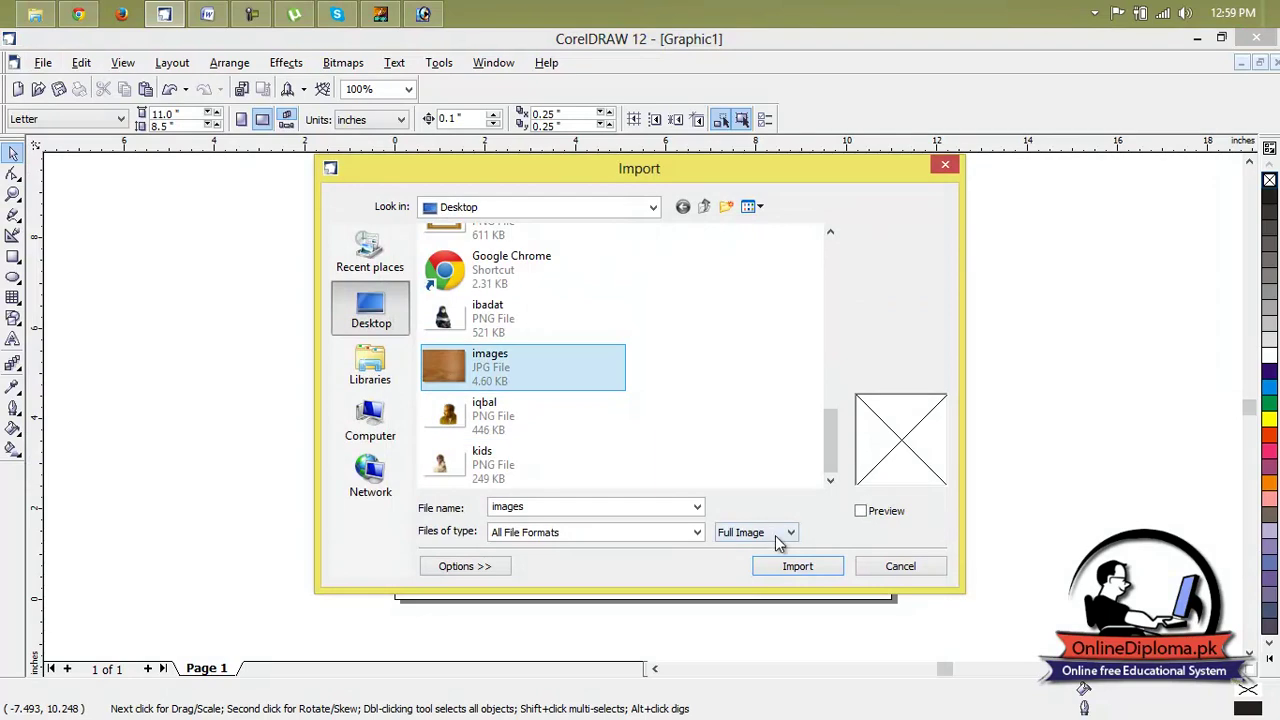
click(795, 566)
drag(395, 214, 884, 606)
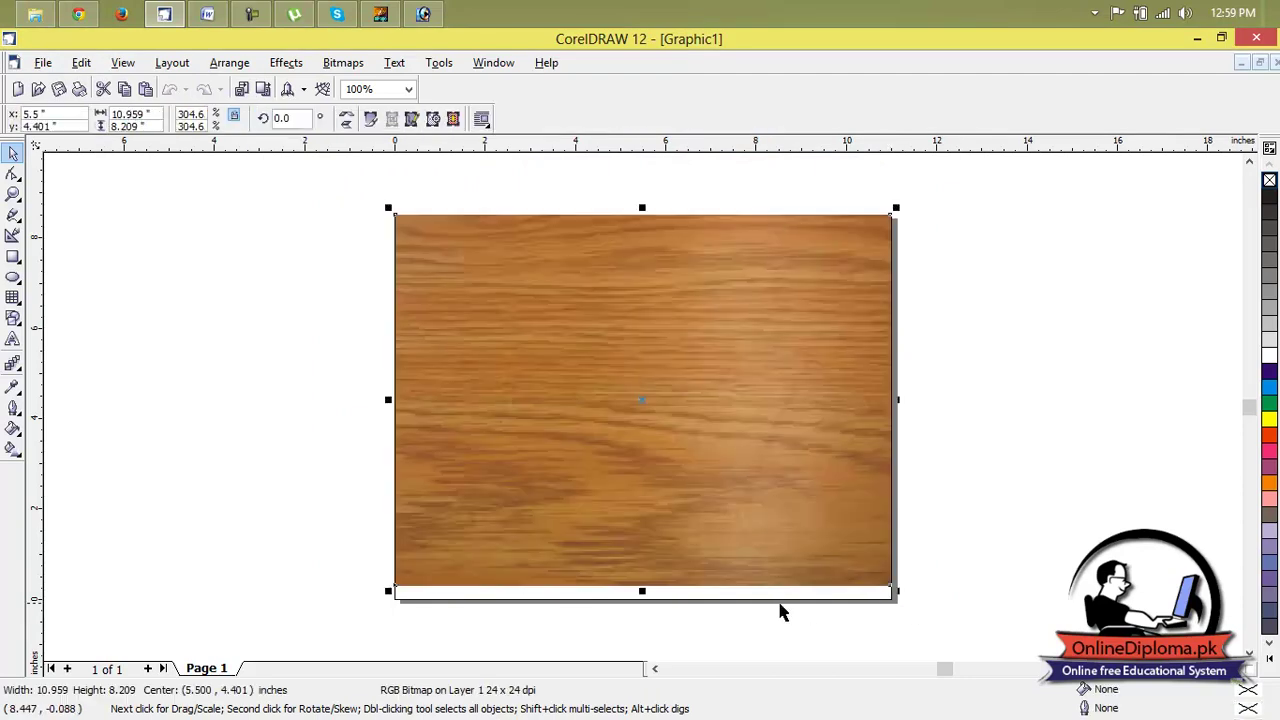
drag(644, 591, 643, 603)
click(912, 428)
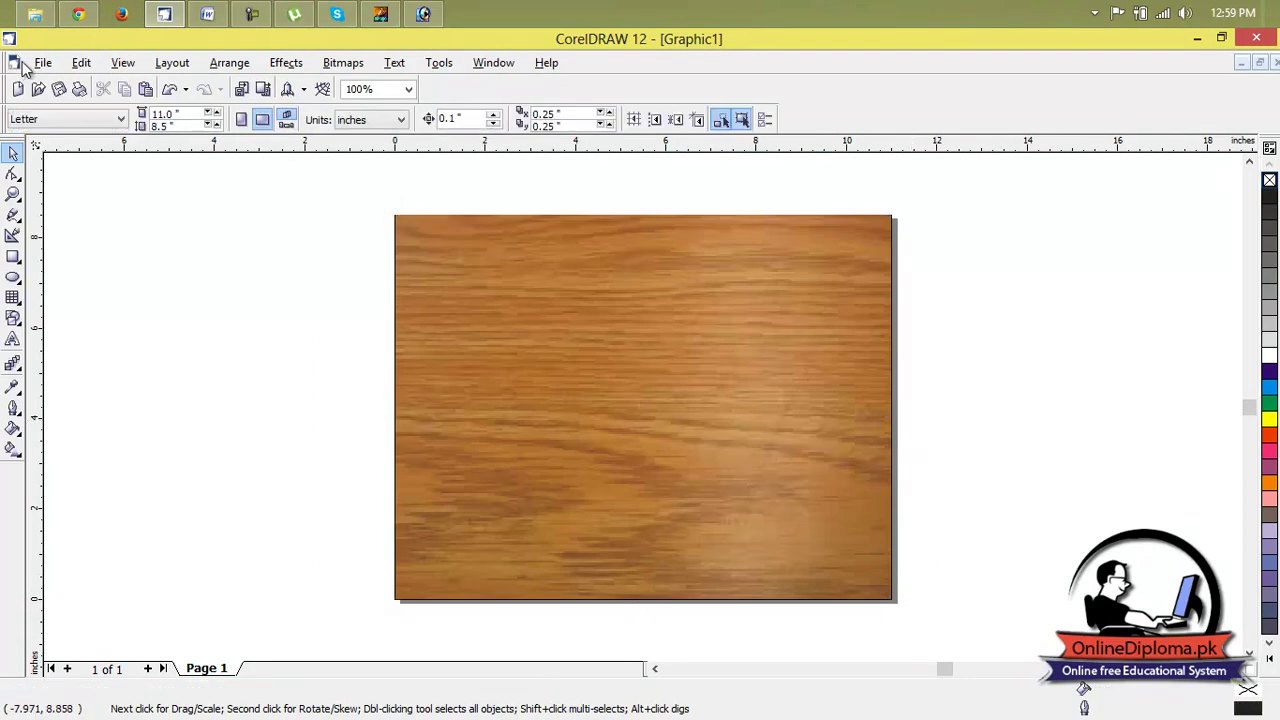
- Import frame.png from the Desktop over the wood texture at about 10.98 × 8.28 inches
click(38, 63)
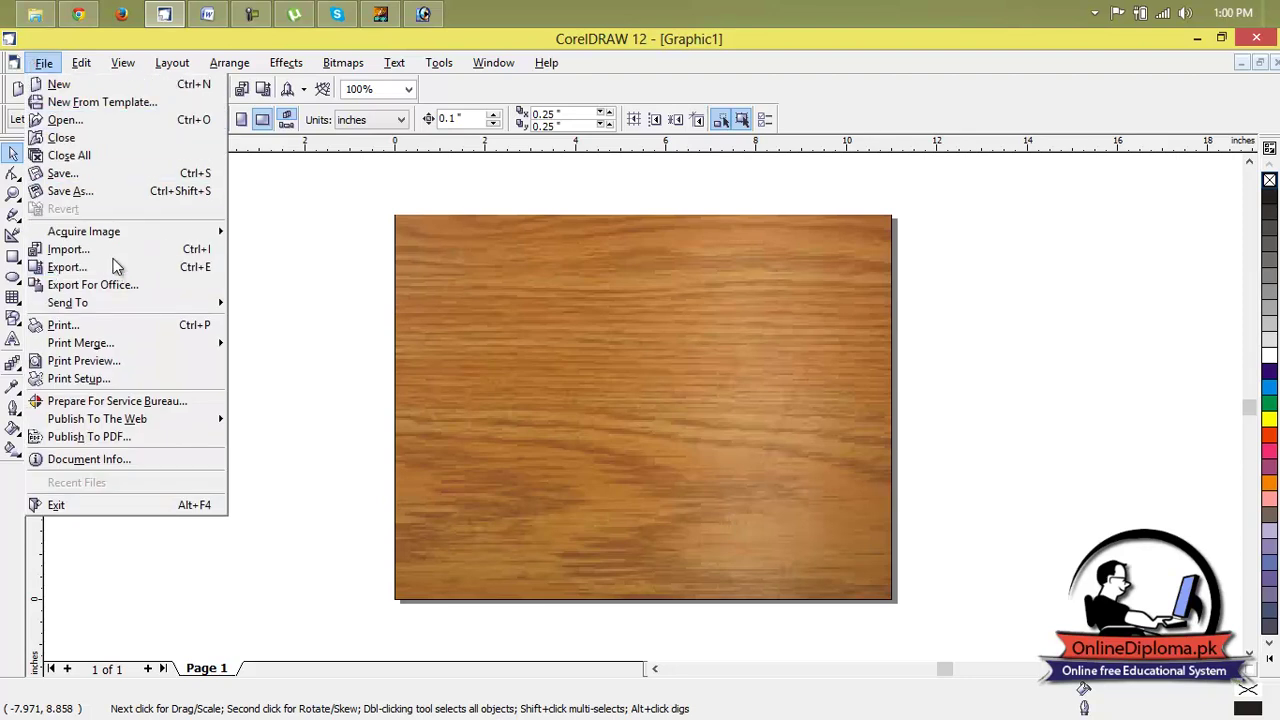
click(112, 252)
scroll(556, 404, down, 1)
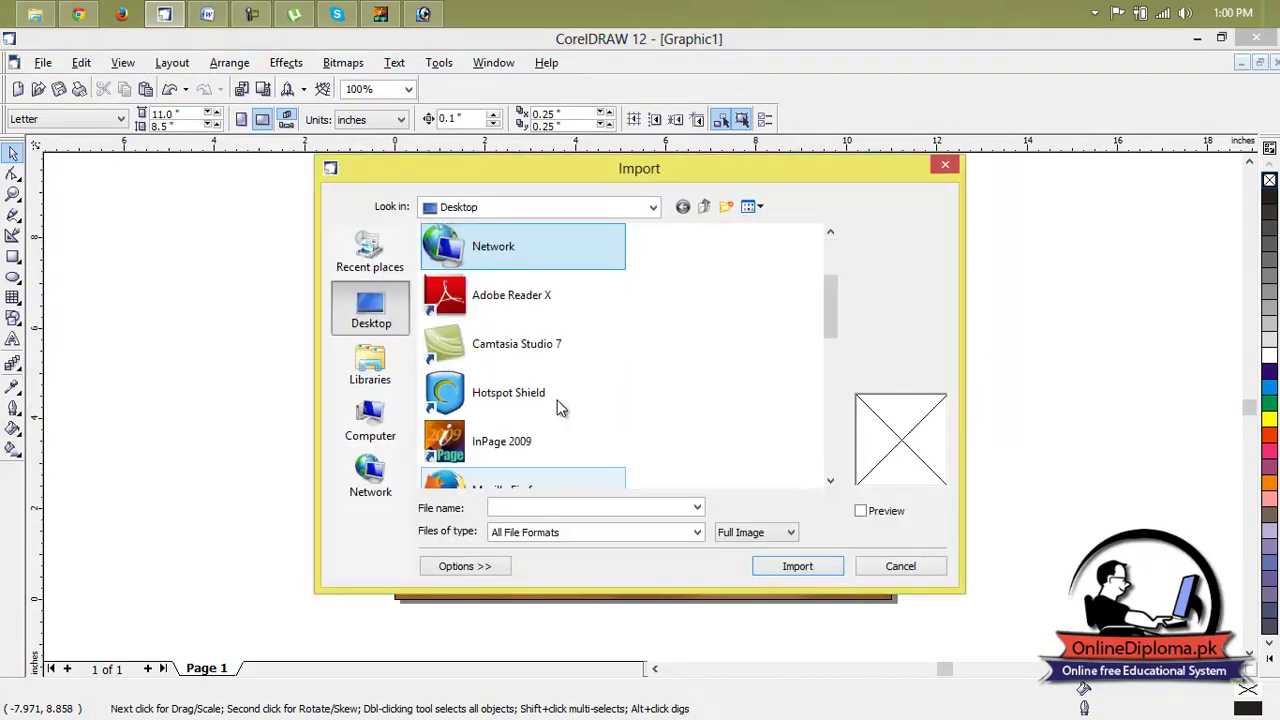
scroll(556, 404, down, 5)
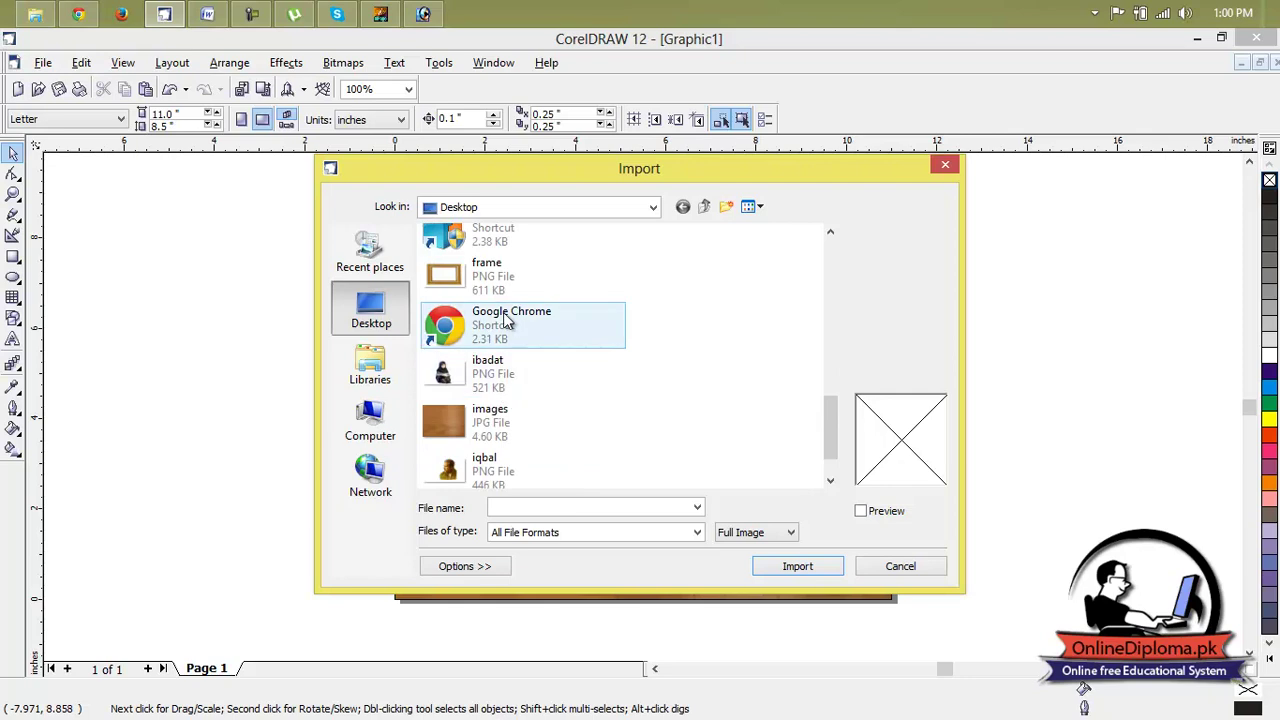
click(500, 276)
scroll(578, 377, down, 1)
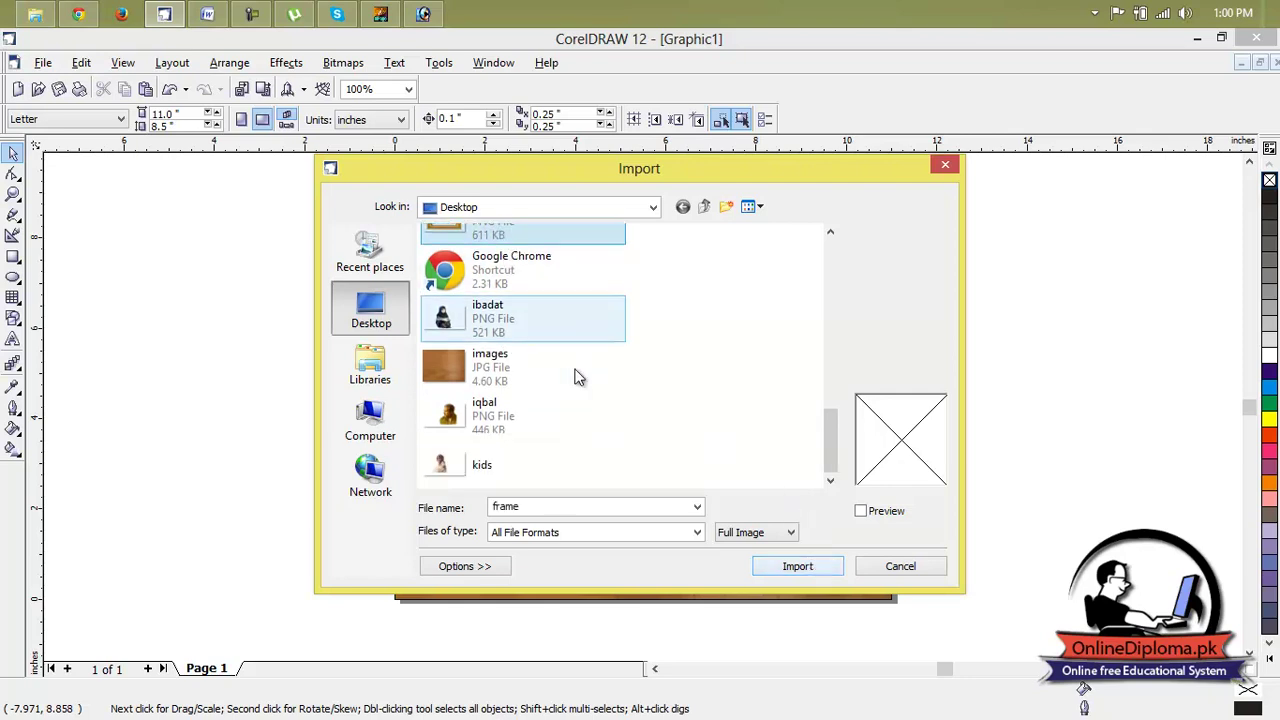
scroll(578, 377, up, 3)
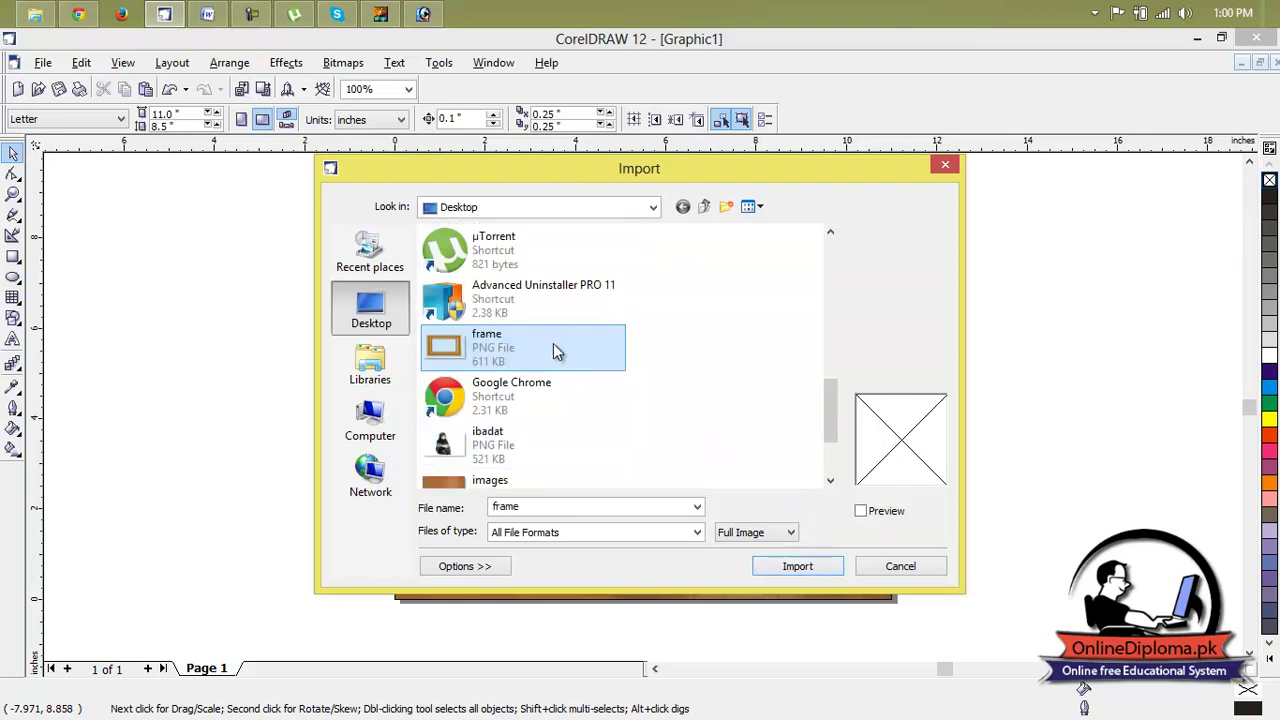
double_click(557, 350)
drag(410, 230, 880, 605)
drag(646, 505, 636, 603)
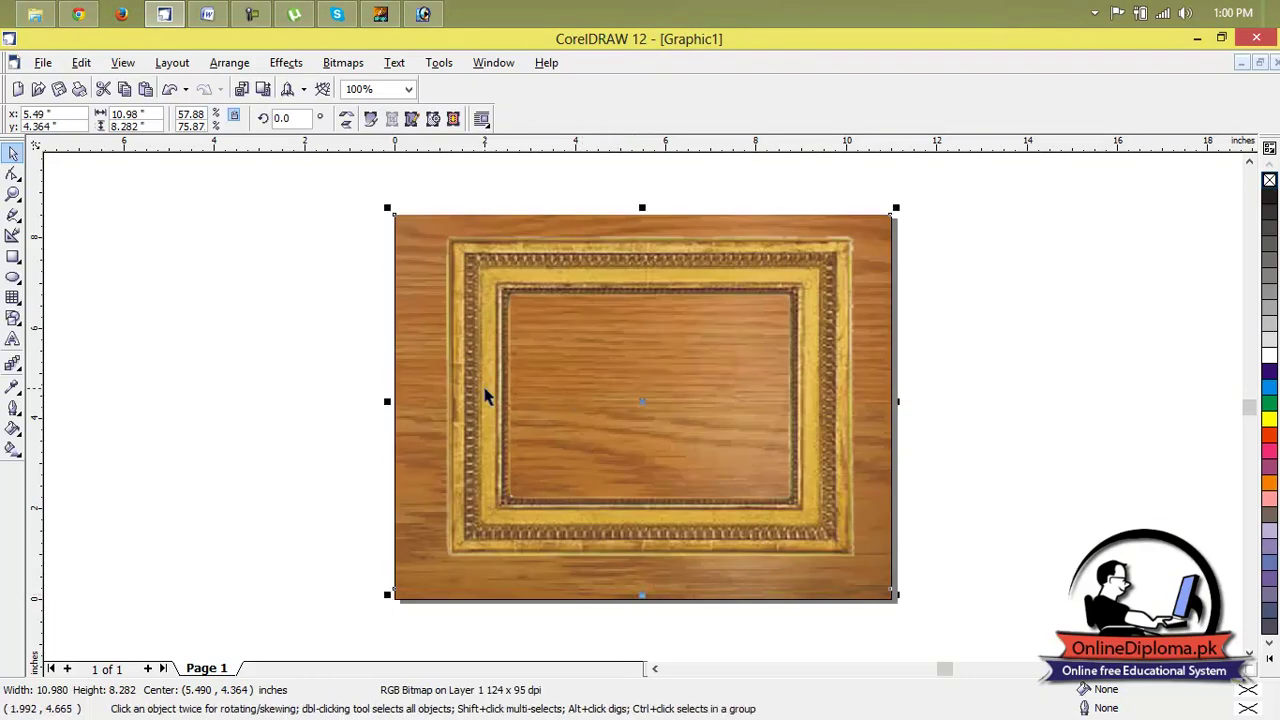
- Reposition and enlarge the gold frame to about 13.55 × 9.88 inches so its visible border follows the page edges
drag(435, 363, 410, 340)
drag(789, 356, 995, 403)
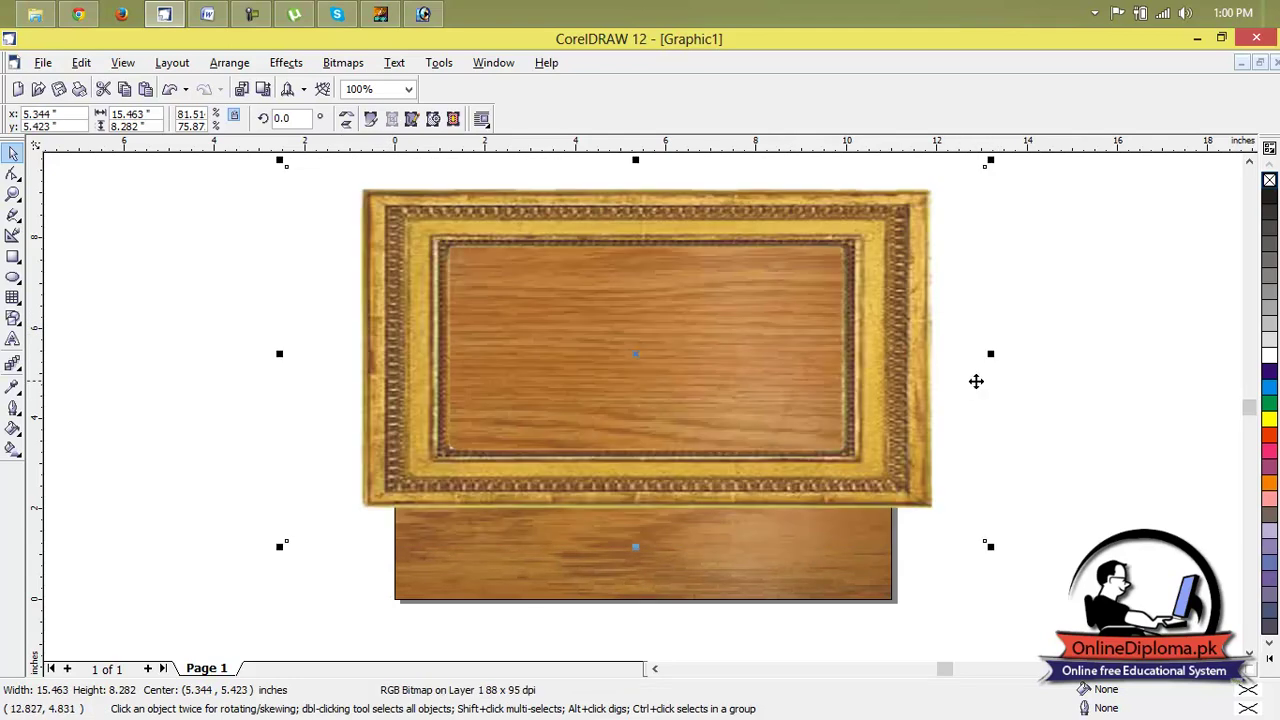
drag(990, 355, 848, 386)
drag(288, 379, 320, 380)
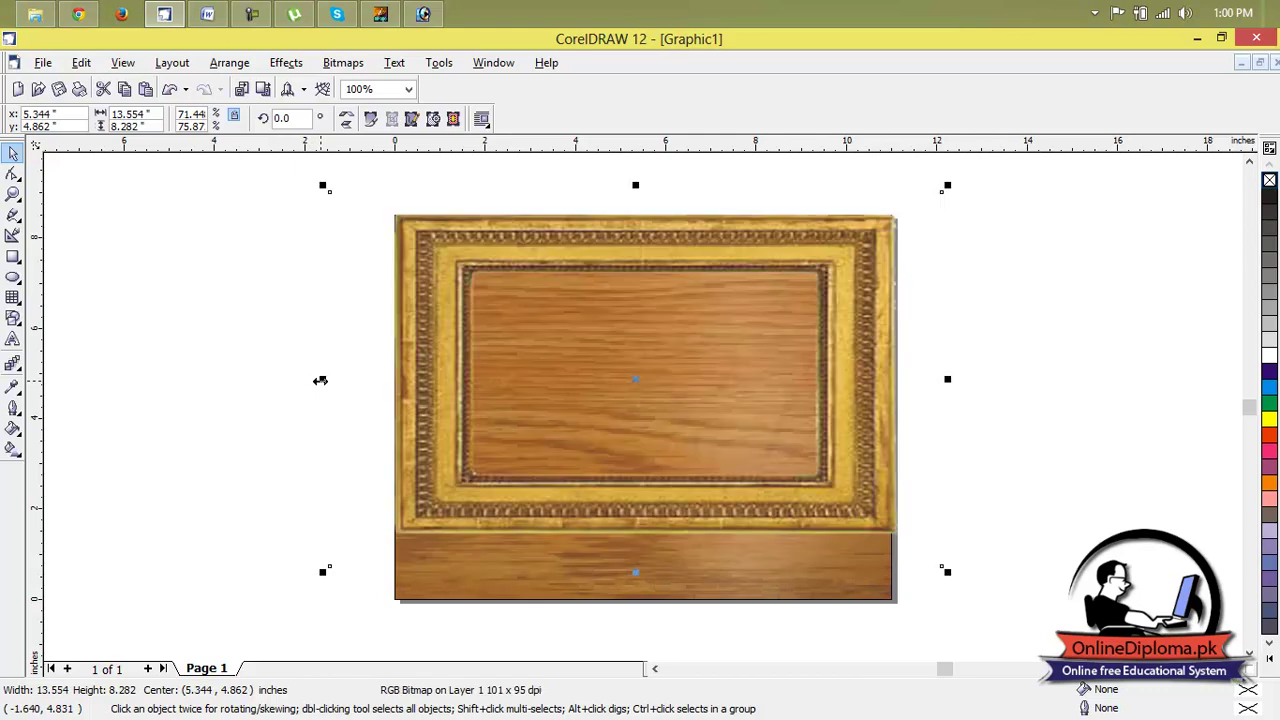
mouse_move(638, 581)
mouse_down()
mouse_move(646, 650)
mouse_move(634, 643)
mouse_move(637, 585)
mouse_up()
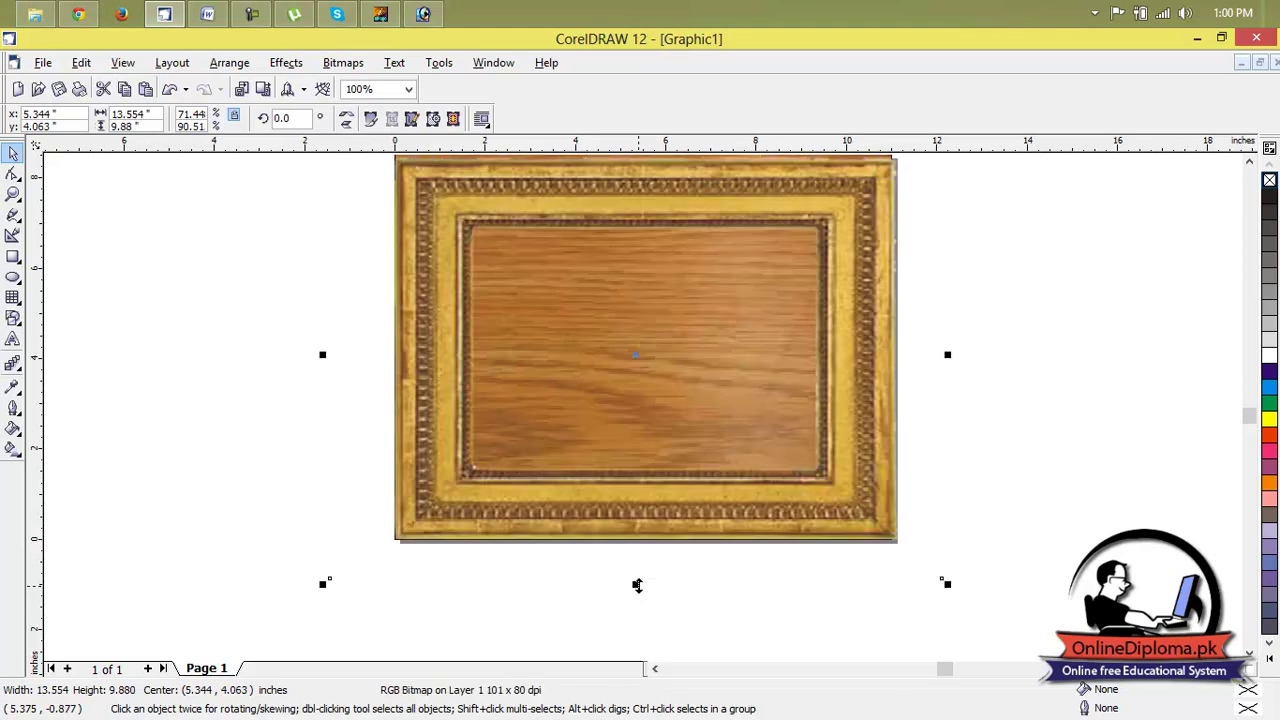
click(1111, 366)
scroll(889, 228, up, 2)
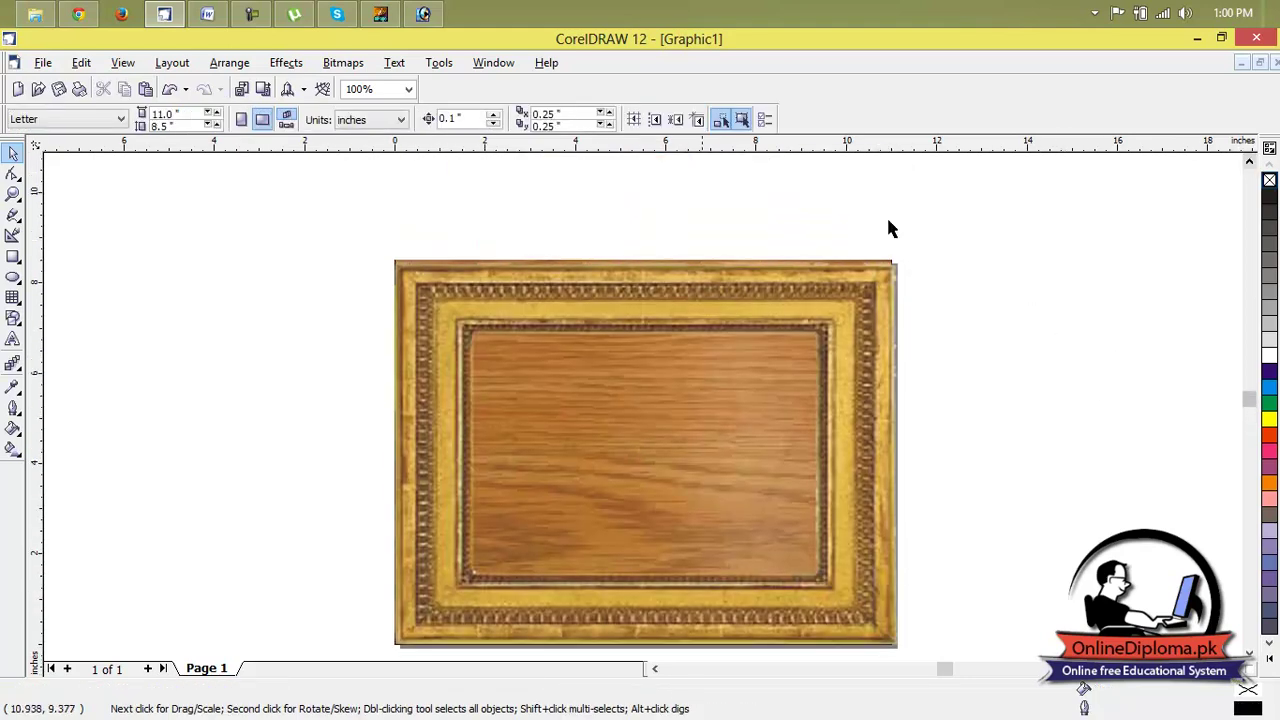
- Load iqbal.png from the Desktop for import into the drawing
click(43, 63)
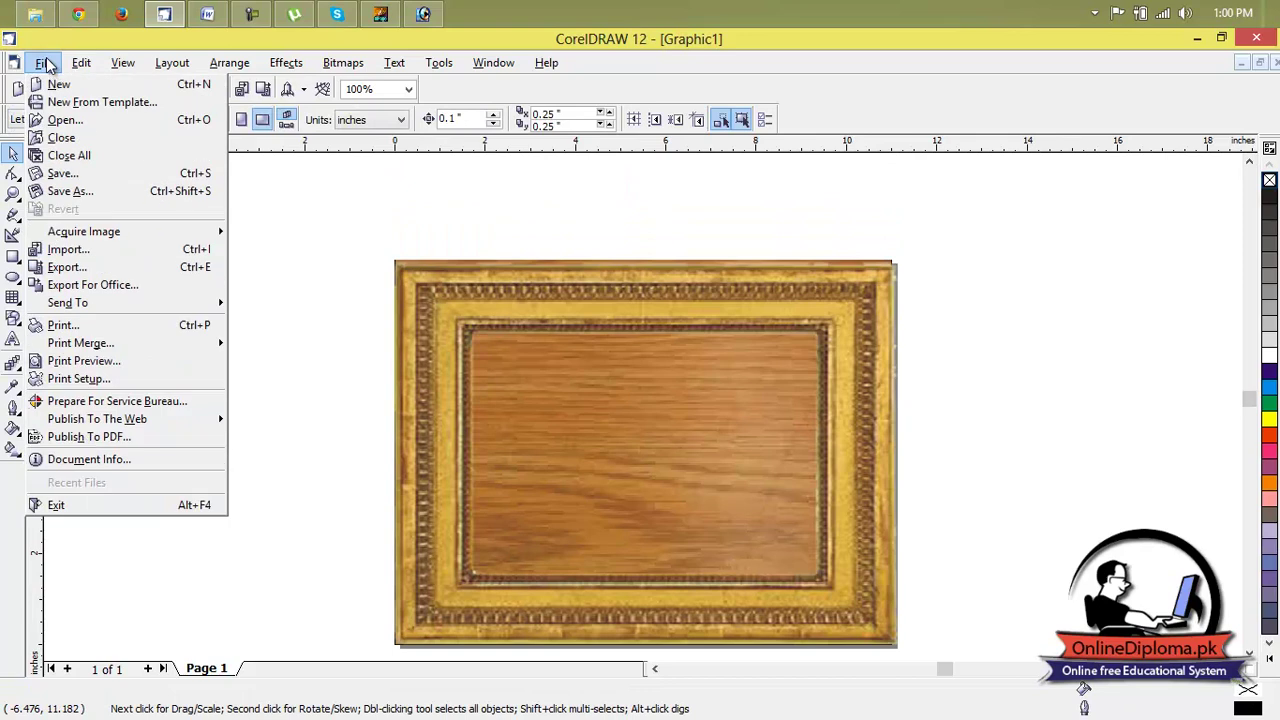
click(107, 251)
drag(835, 277, 850, 511)
click(503, 420)
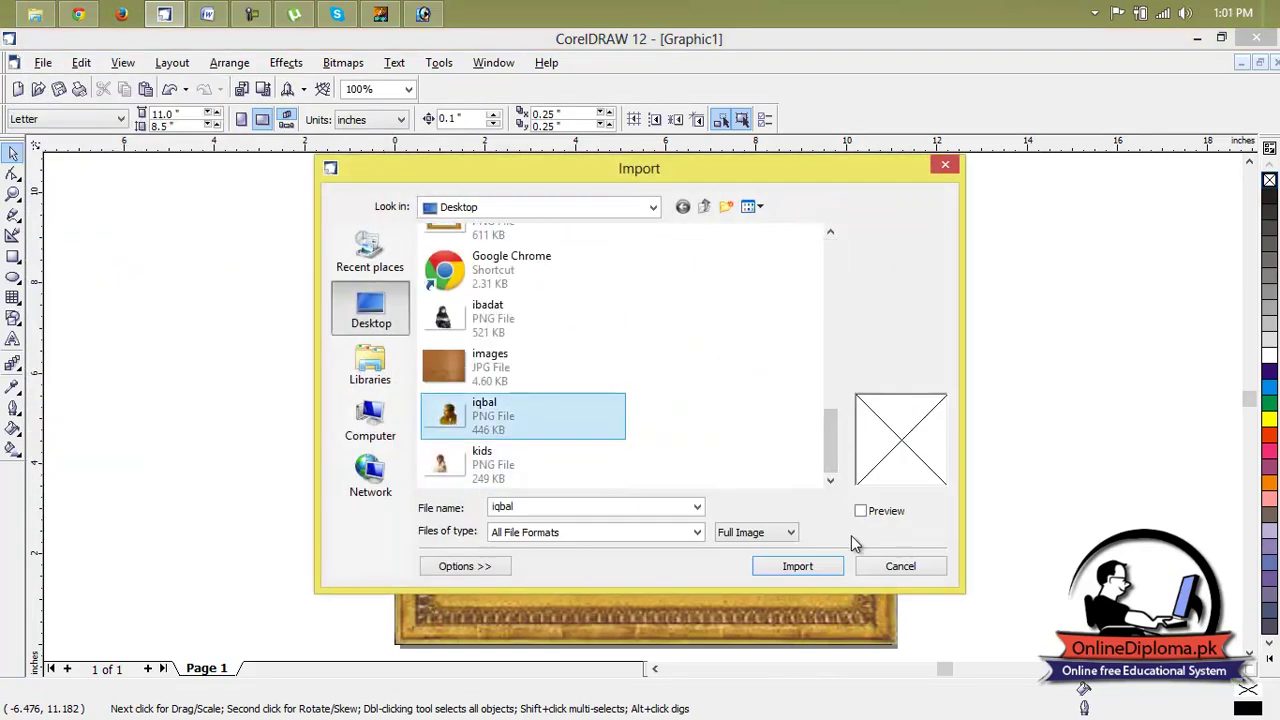
click(797, 566)
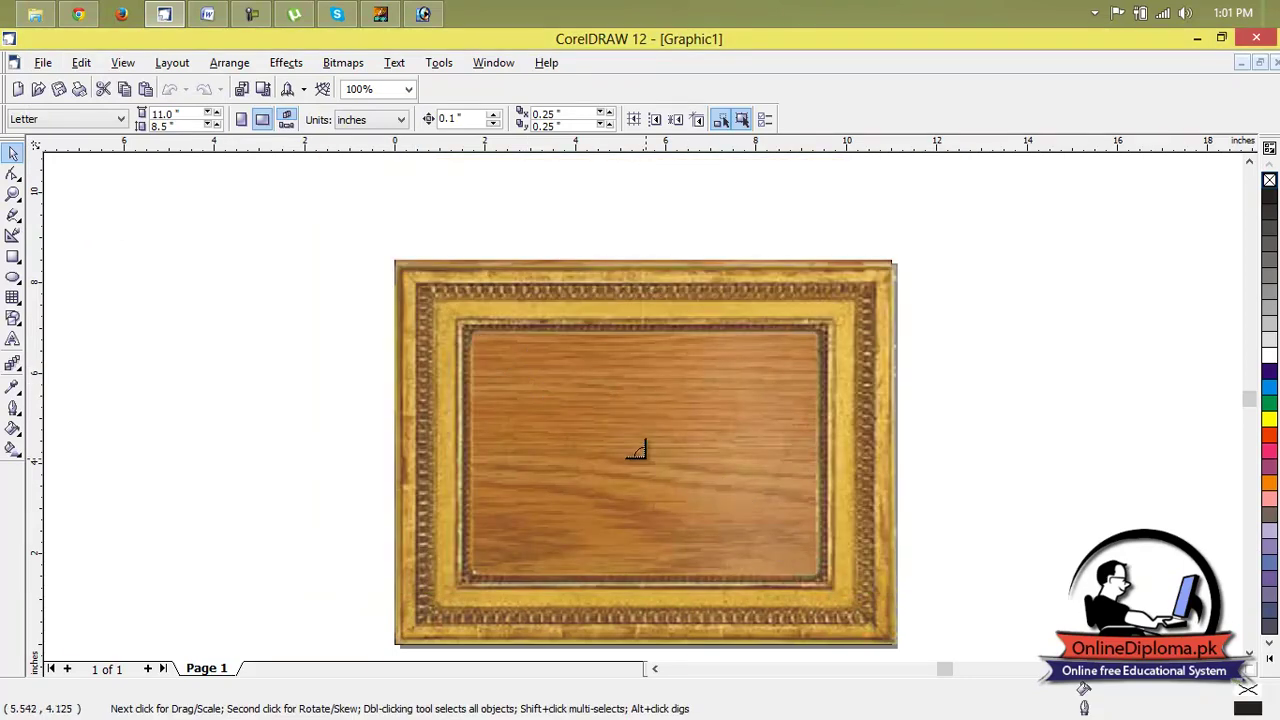
- Place the iqbal portrait, scaled small, in the upper-right corner of the wood area inside the gold frame
drag(657, 444, 517, 360)
drag(766, 406, 664, 361)
drag(756, 401, 760, 474)
drag(775, 421, 791, 420)
click(914, 379)
drag(782, 373, 779, 374)
click(956, 349)
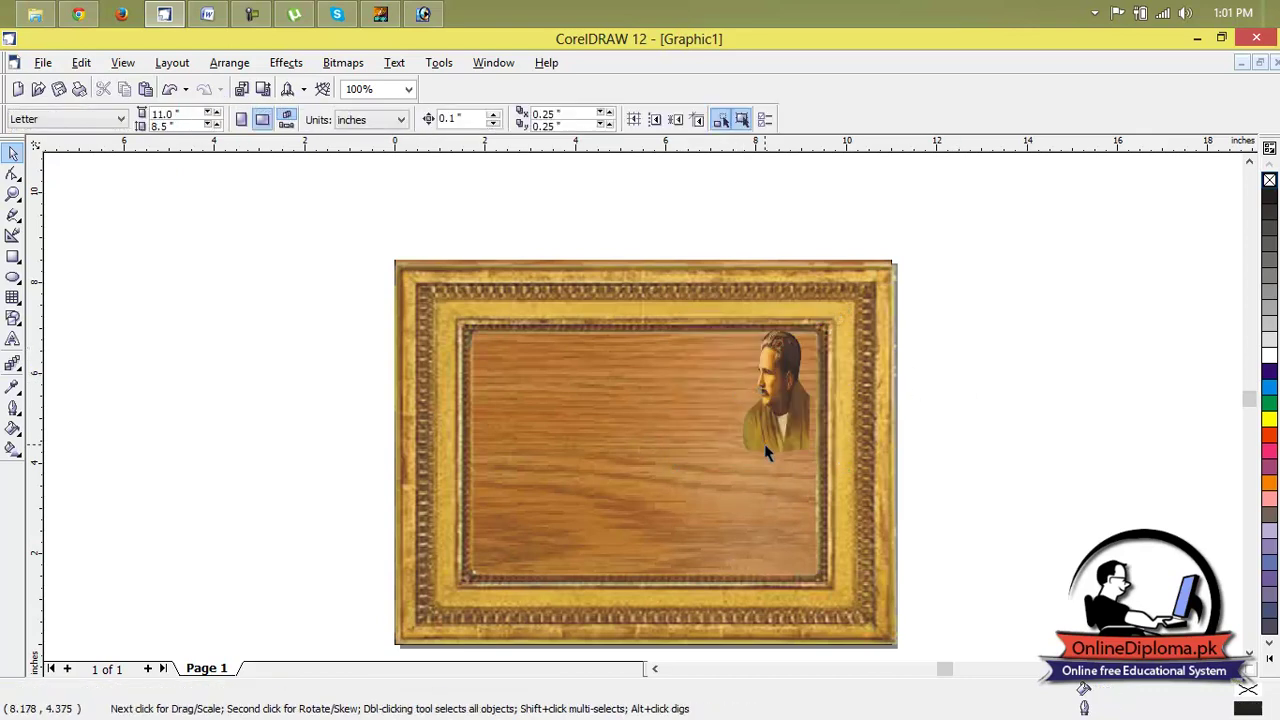
- Import ibadat.png from the Desktop at about 5.27 × 3.03 inches and move it off the page, left of the frame
click(43, 62)
click(139, 251)
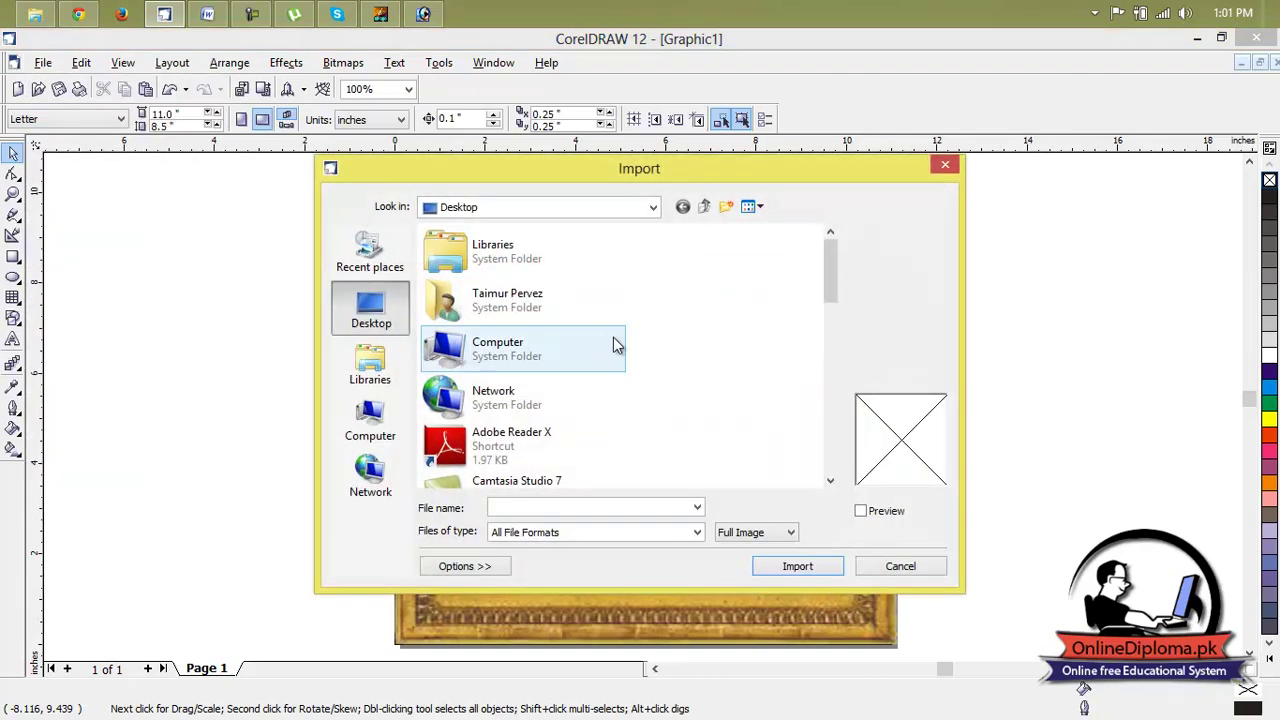
click(546, 420)
scroll(542, 412, down, 5)
scroll(542, 412, up, 4)
scroll(542, 412, down, 5)
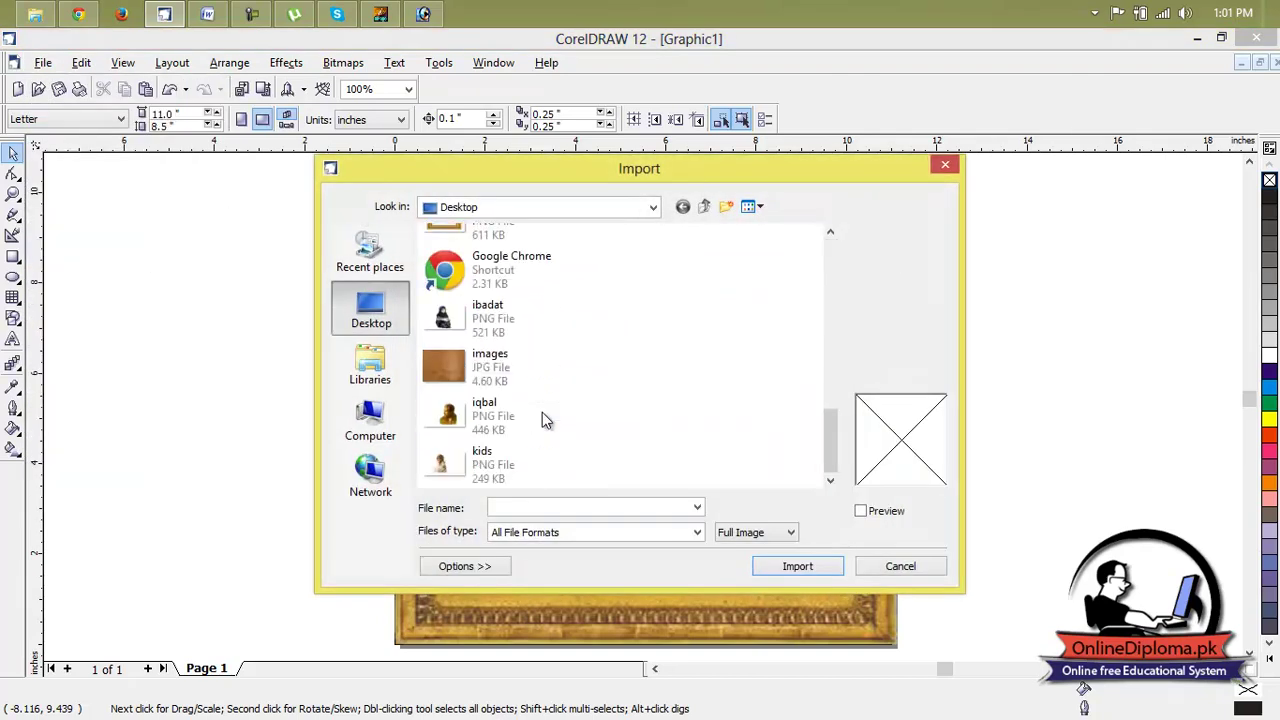
click(487, 327)
click(818, 566)
drag(470, 332, 627, 457)
drag(733, 532, 730, 490)
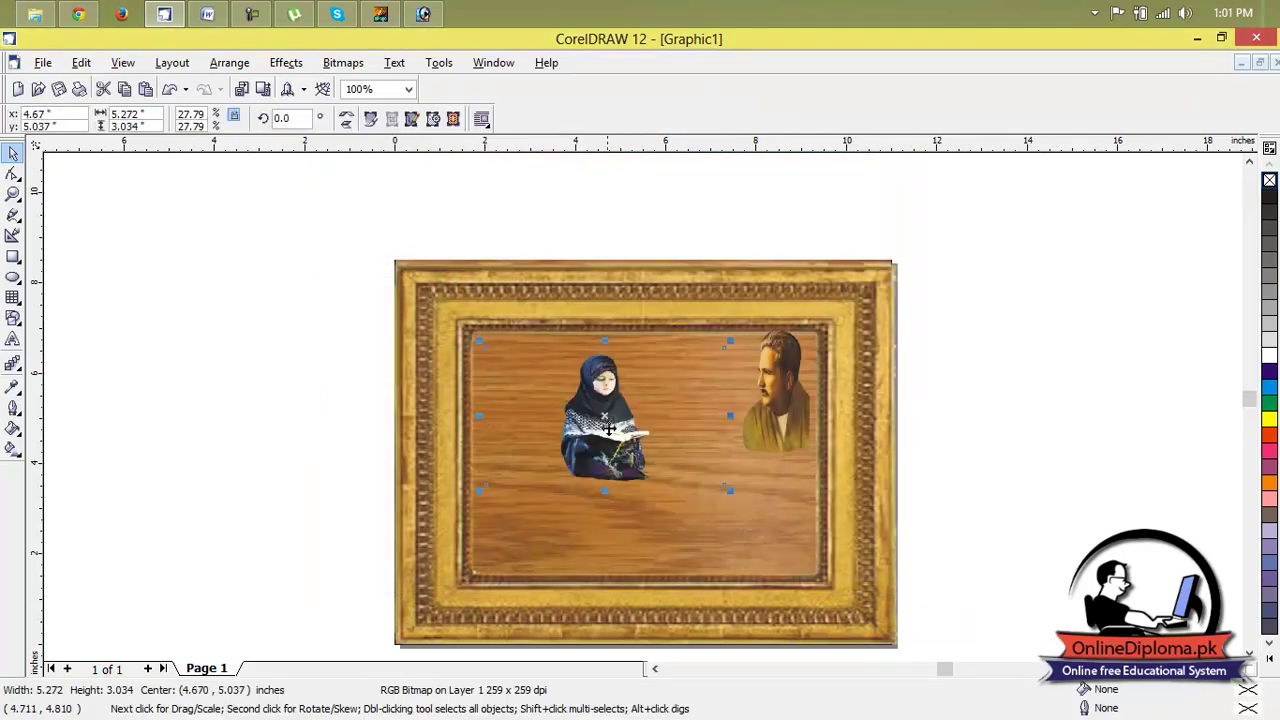
drag(277, 326, 198, 329)
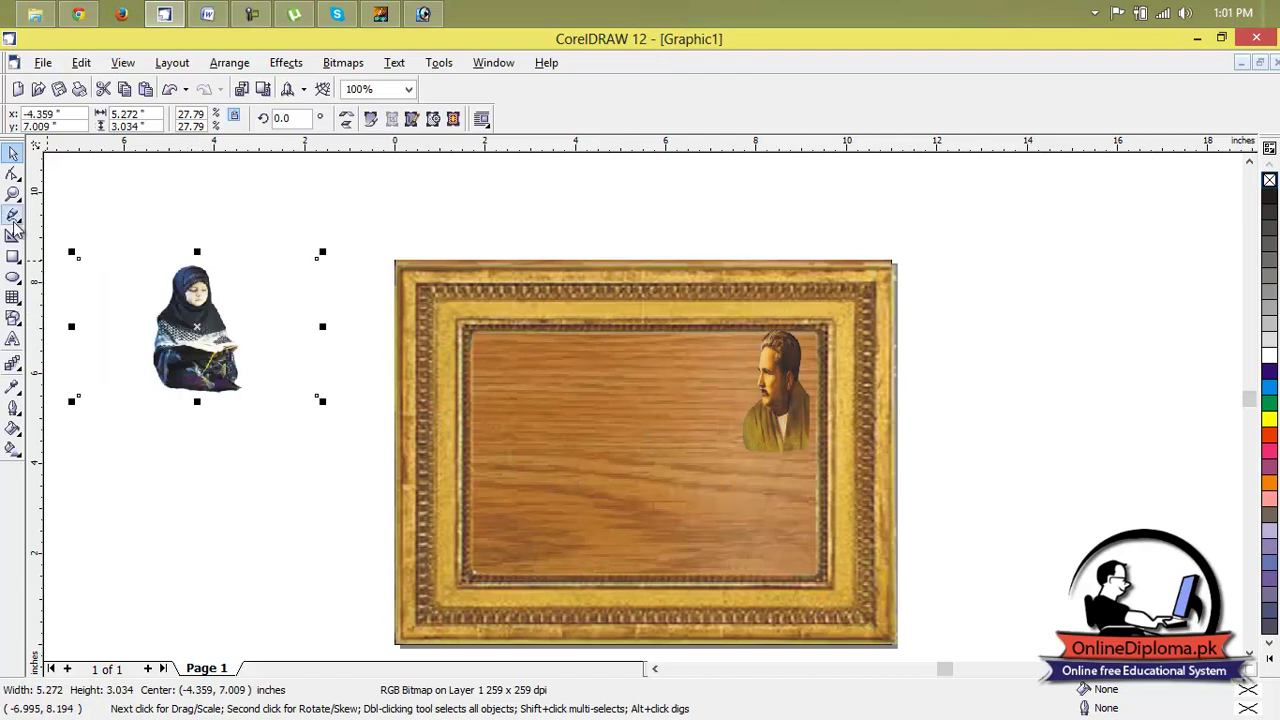
- Apply a linear fountain transparency to the ibadat image, running diagonally from its lower-left to beyond its upper-right corner
click(13, 365)
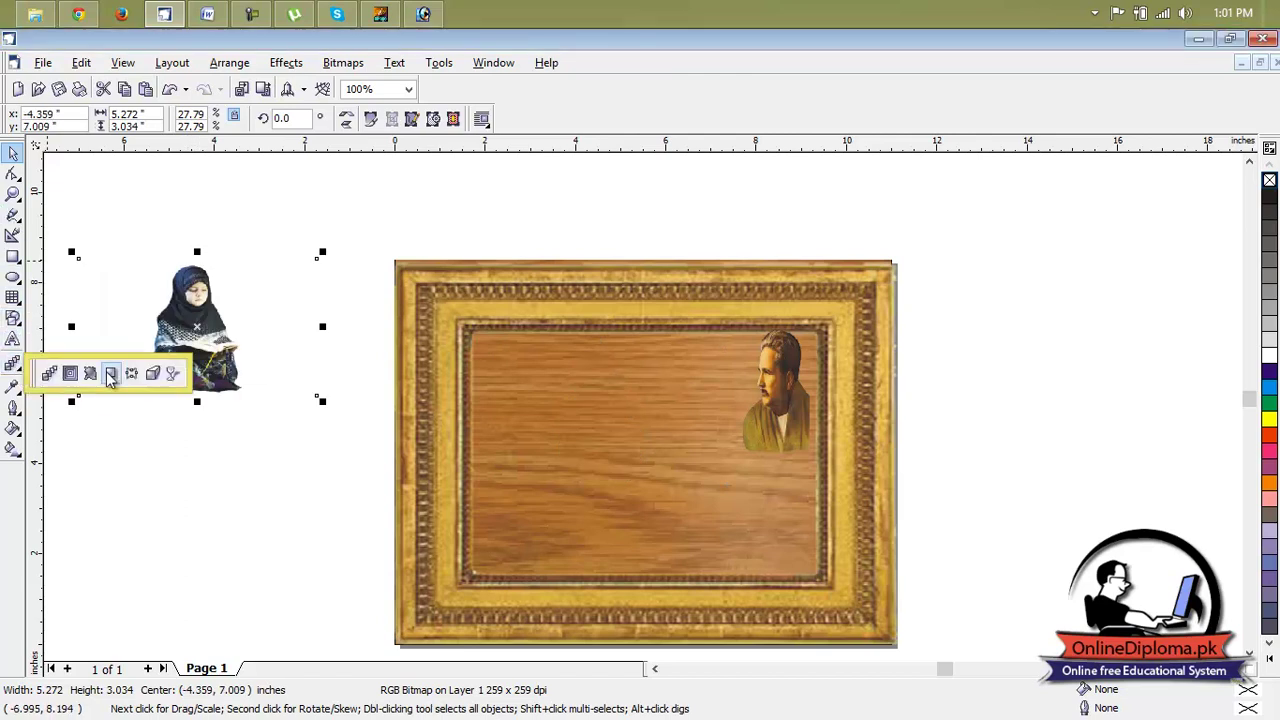
click(173, 374)
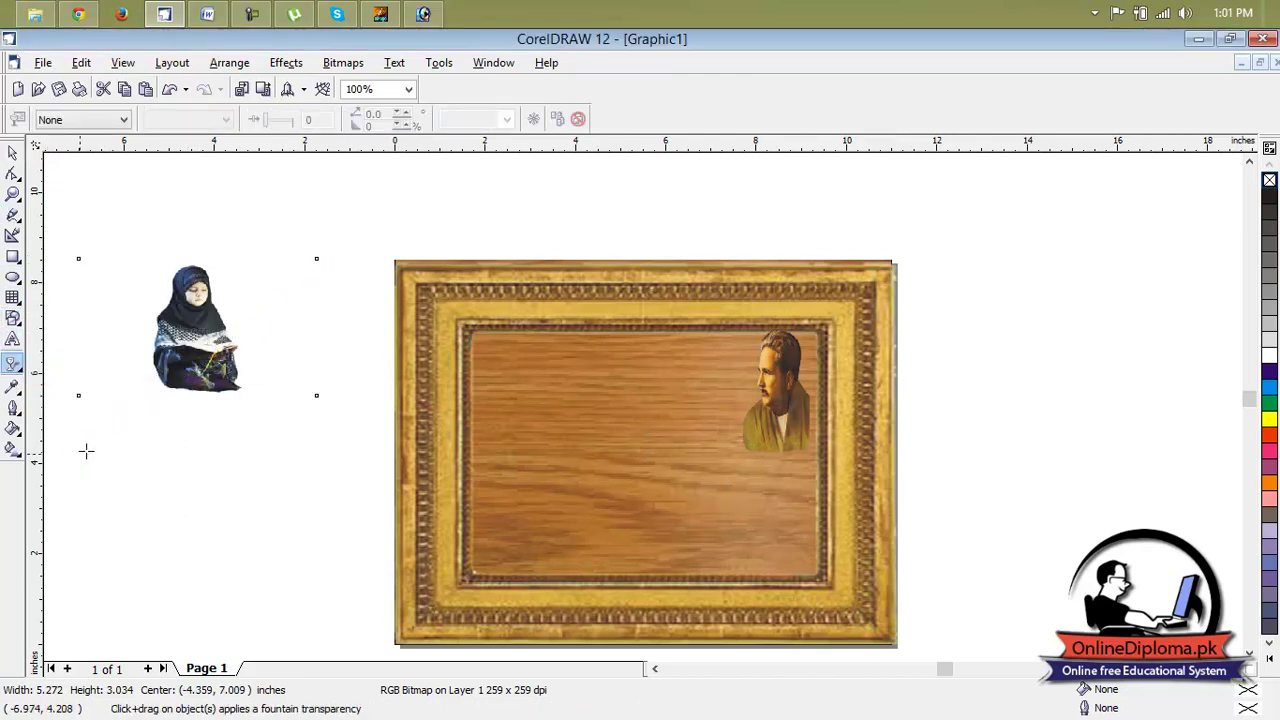
drag(86, 451, 352, 251)
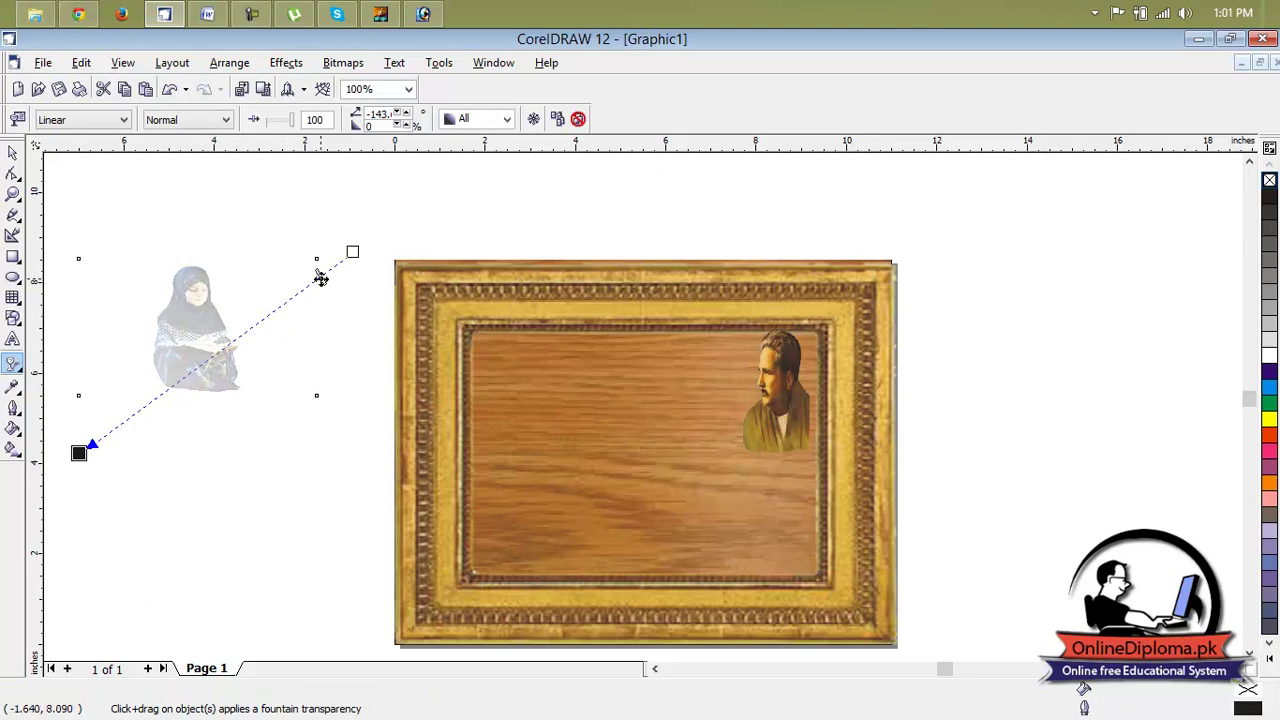
- Move the faded ibadat image onto the wood inside the frame and enlarge it to about 12.14 × 5.09 inches
drag(156, 268, 608, 398)
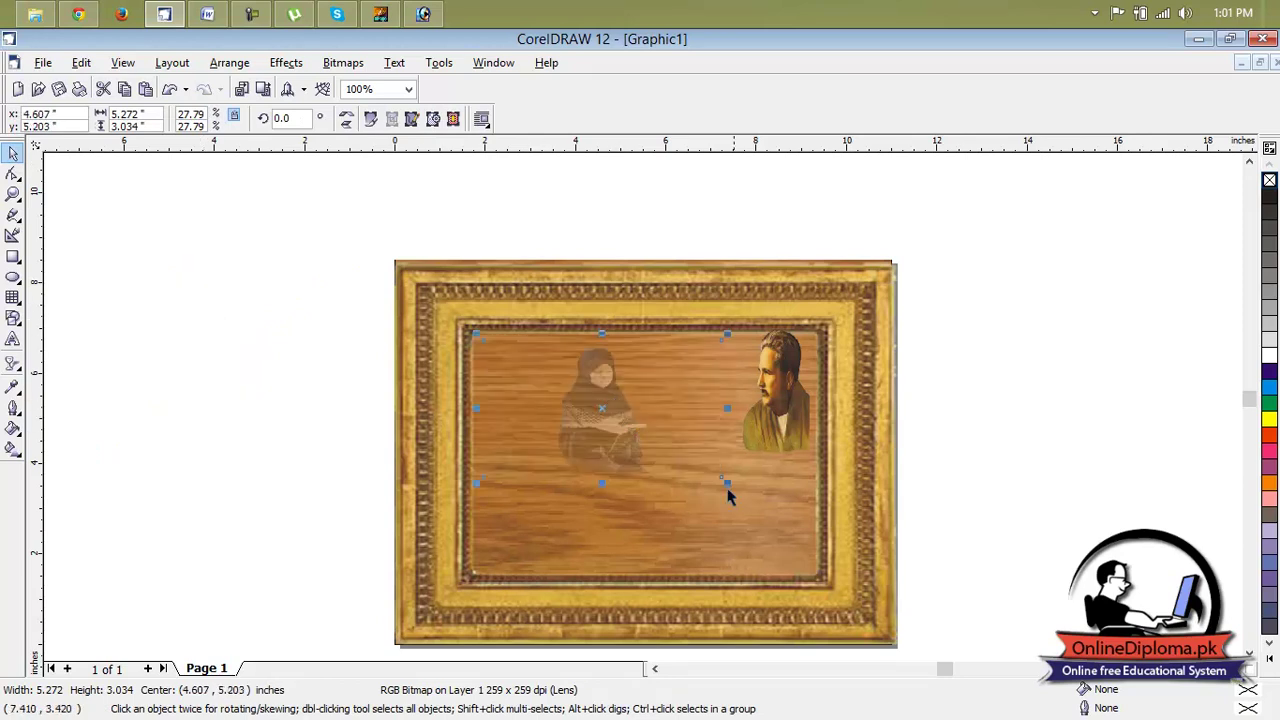
drag(727, 484, 801, 566)
drag(642, 525, 636, 573)
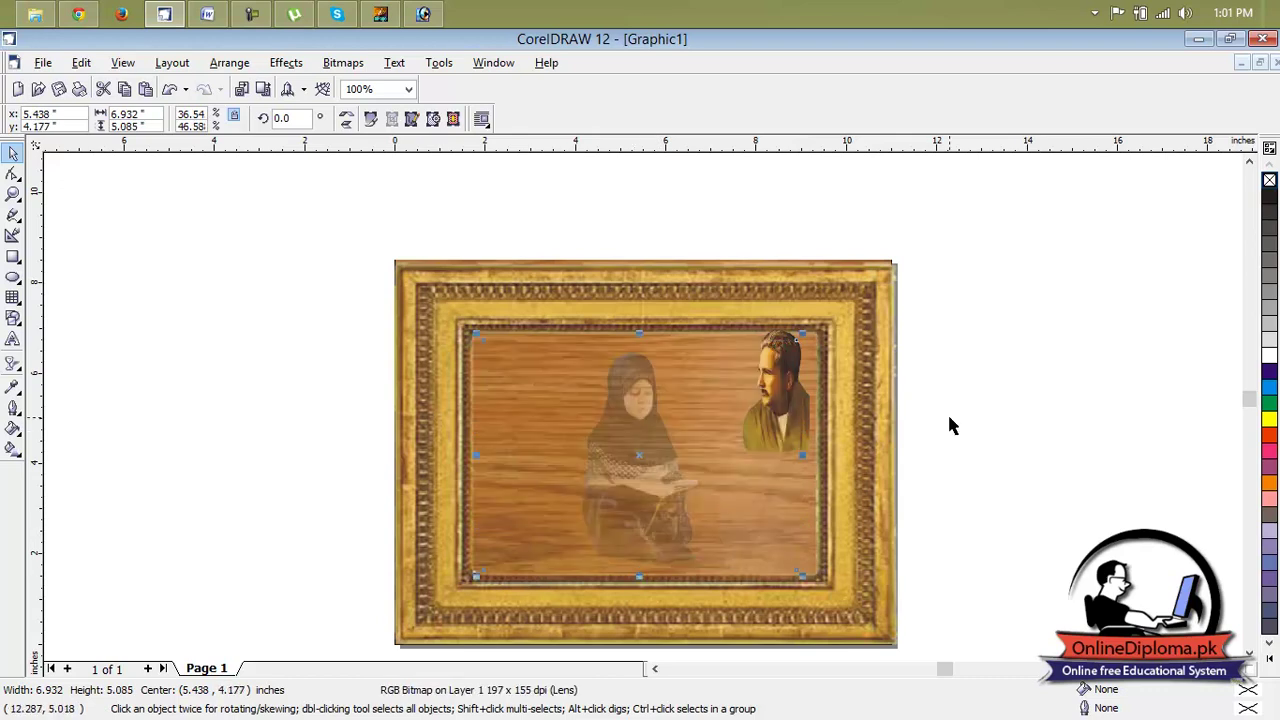
drag(801, 454, 1037, 456)
drag(767, 485, 655, 489)
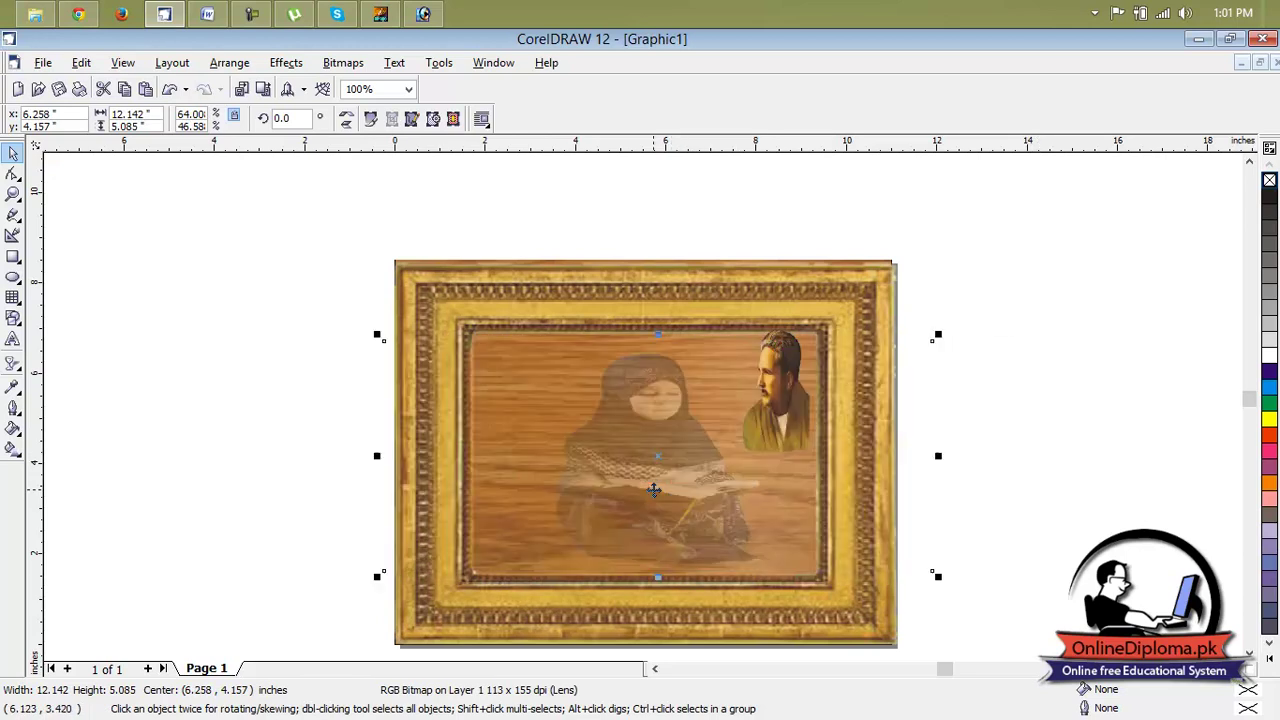
click(773, 422)
click(1006, 357)
click(805, 399)
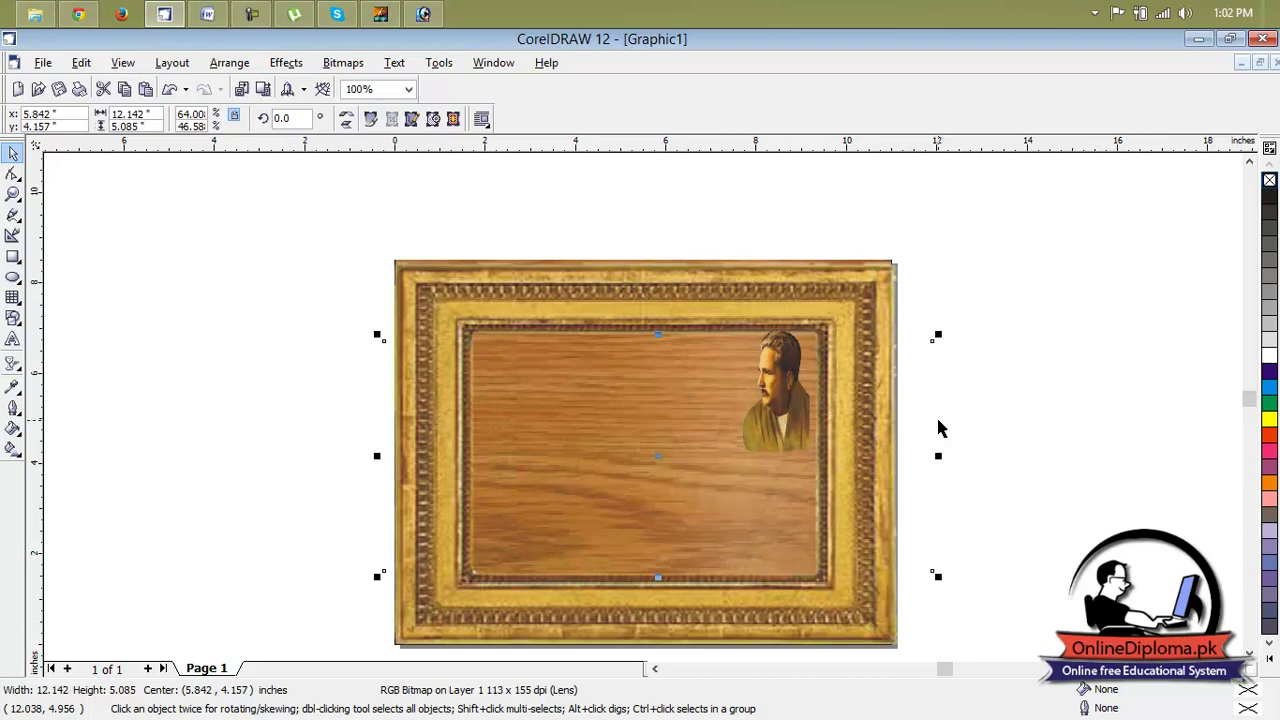
click(938, 421)
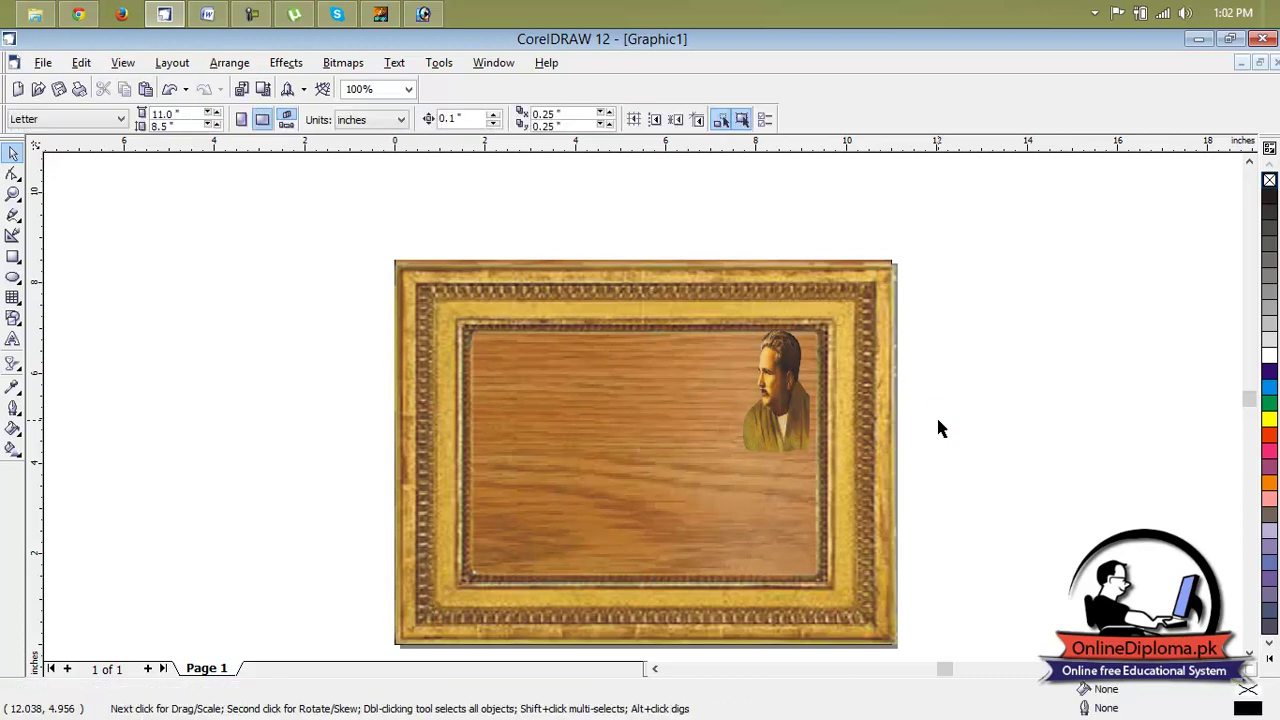
click(750, 485)
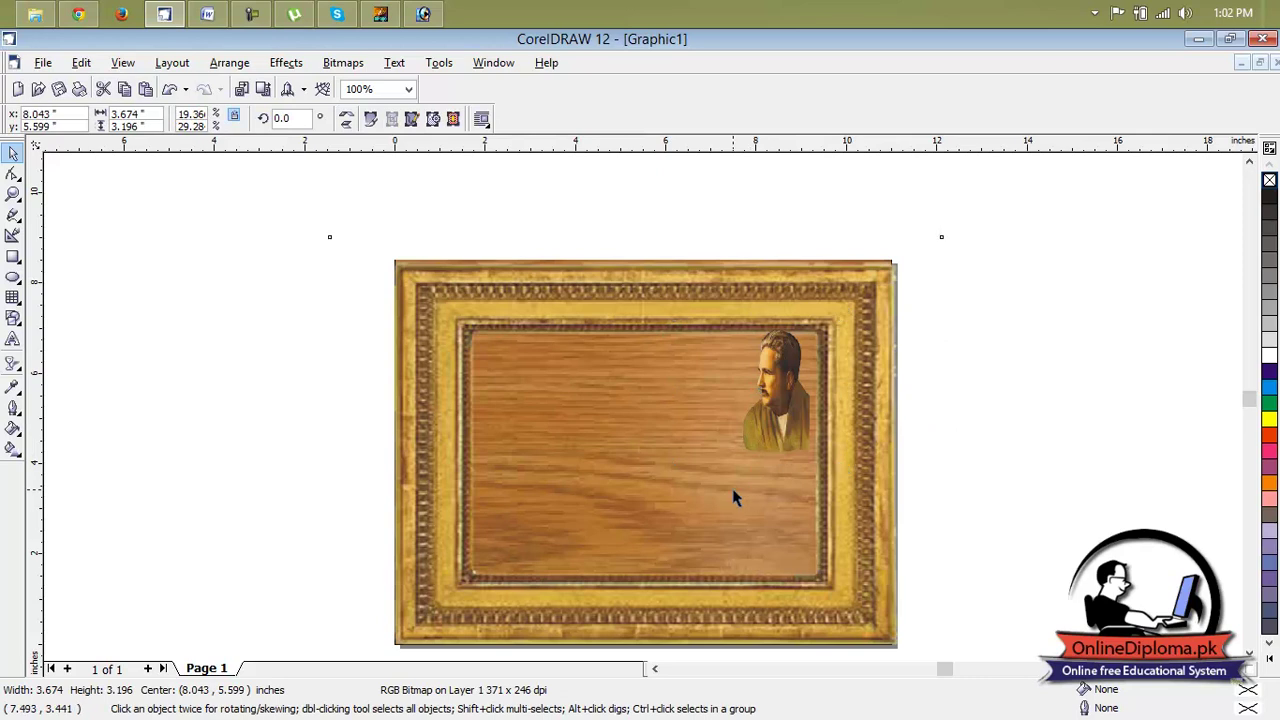
alt+click(732, 488)
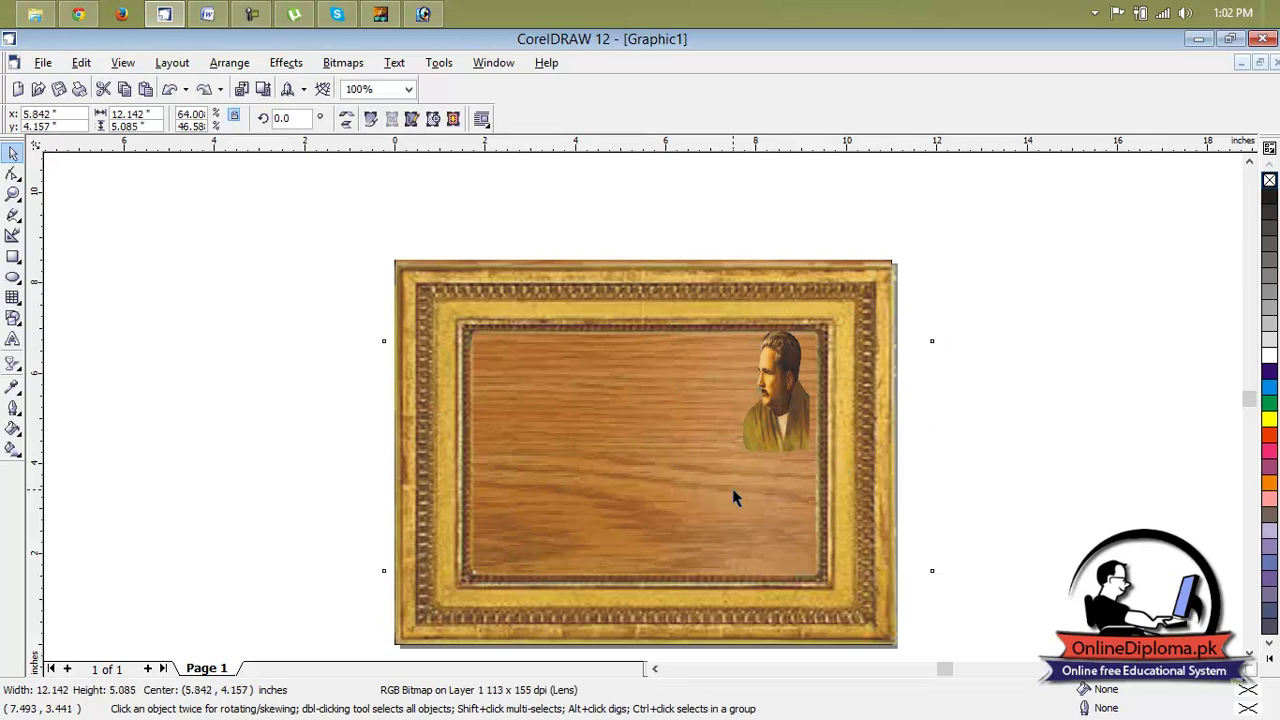
click(1006, 480)
alt+click(826, 432)
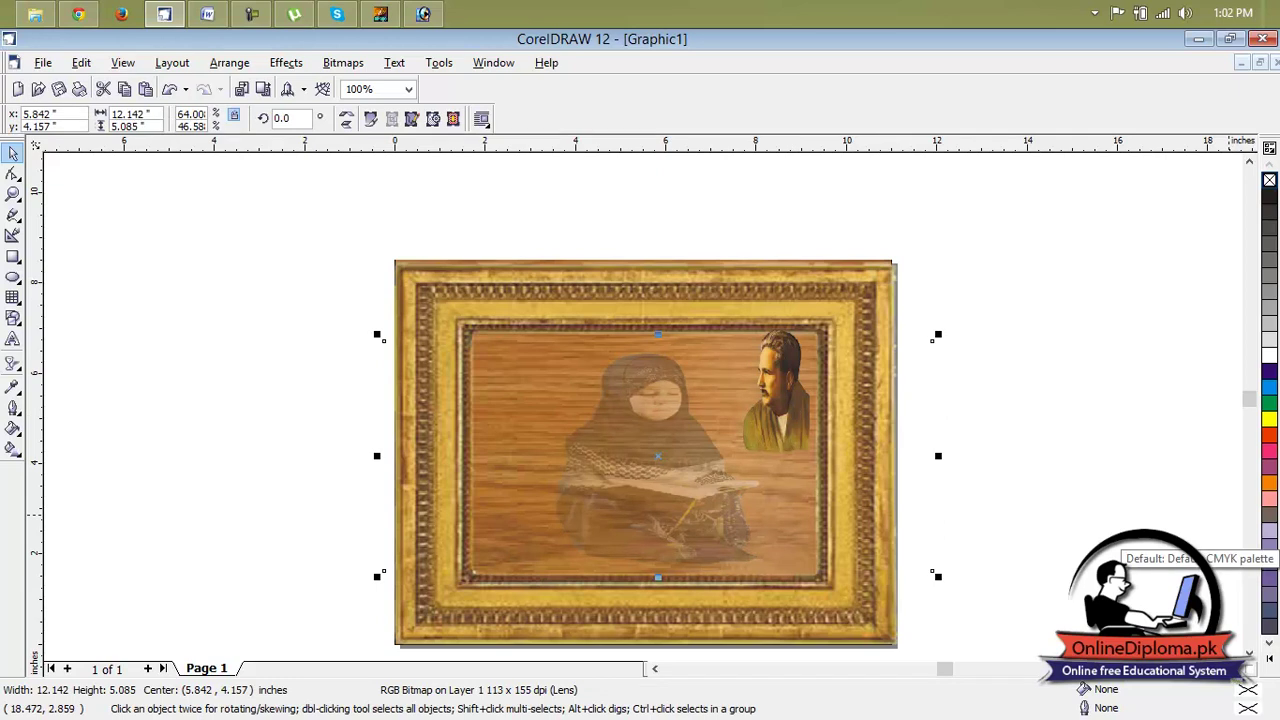
click(1012, 412)
click(790, 401)
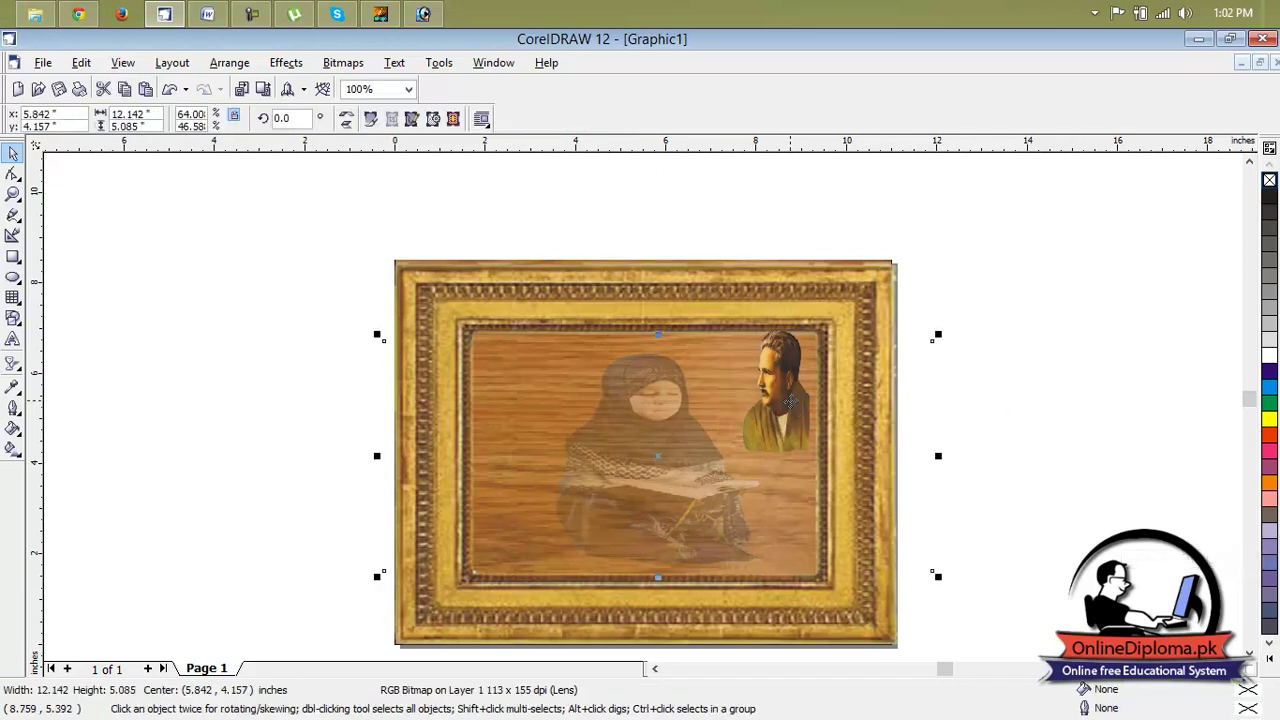
- Move the ibadat image aside to the left of the frame and enlarge the iqbal portrait to about 4.32 × 4.40 inches
drag(790, 401, 400, 408)
click(770, 421)
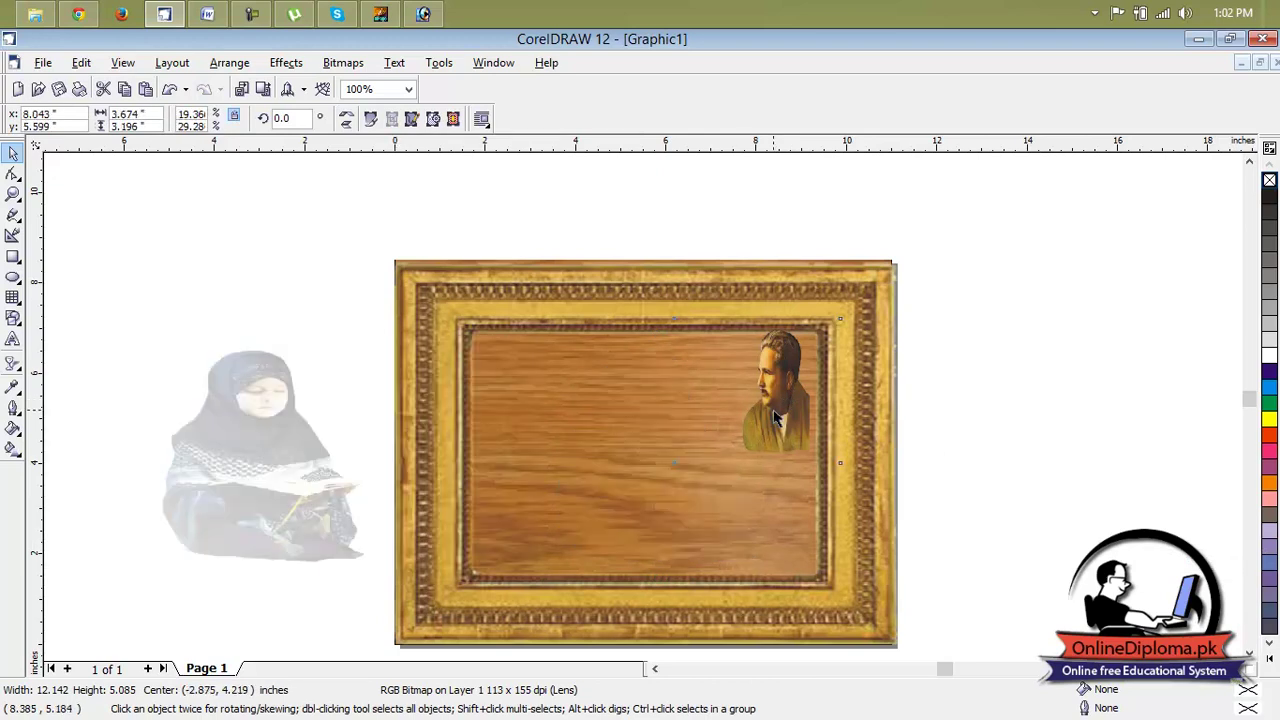
drag(668, 470, 638, 494)
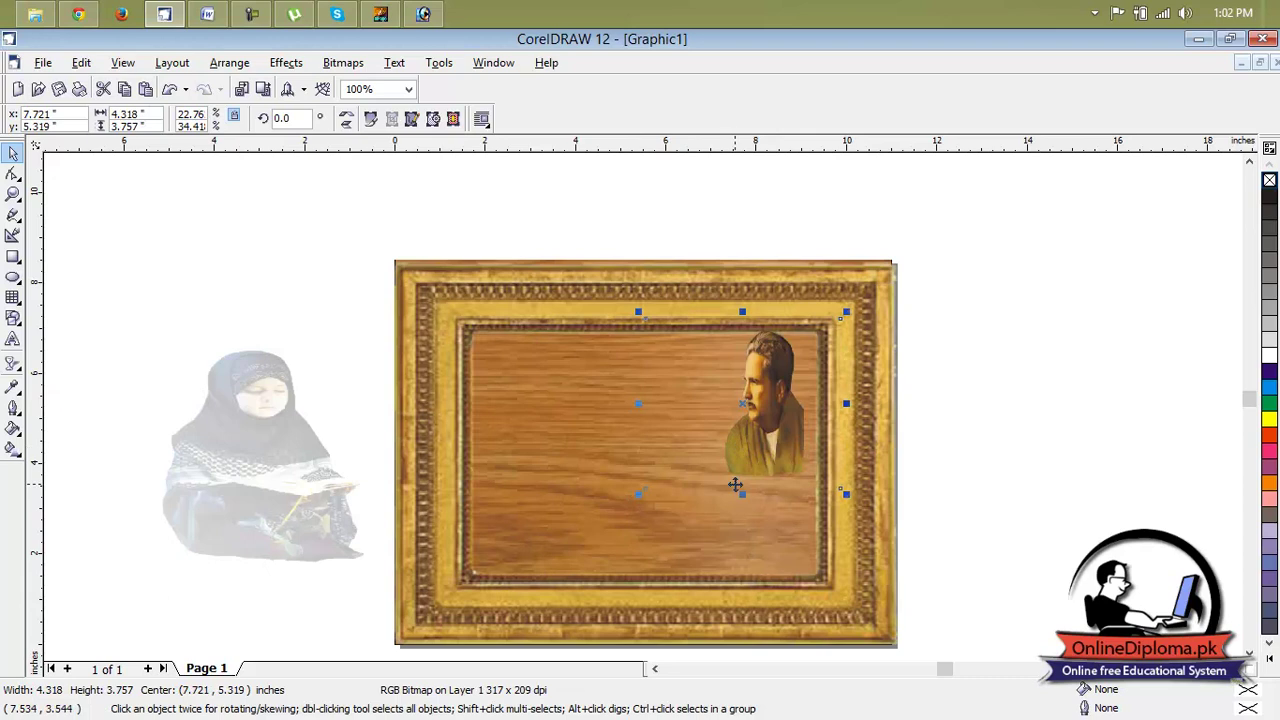
drag(740, 492, 738, 510)
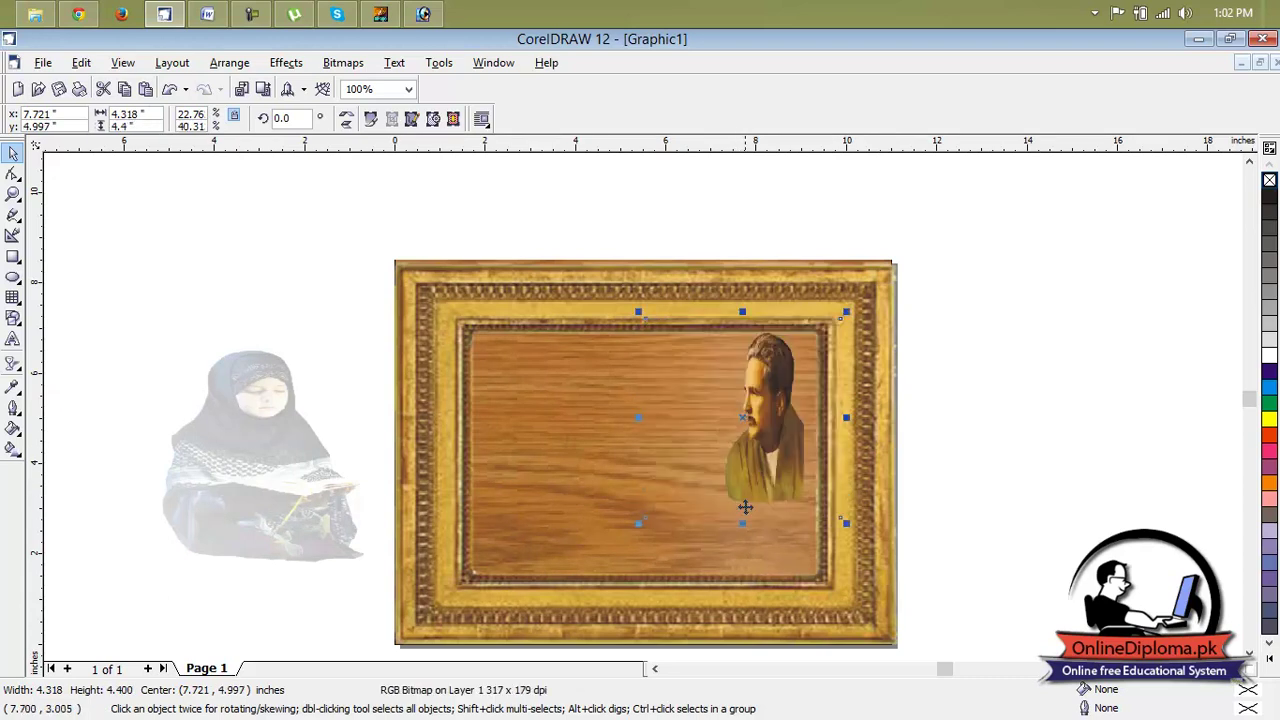
- Move the ibadat image back onto the wood inside the frame, just left of the iqbal portrait
click(975, 396)
drag(287, 420, 645, 447)
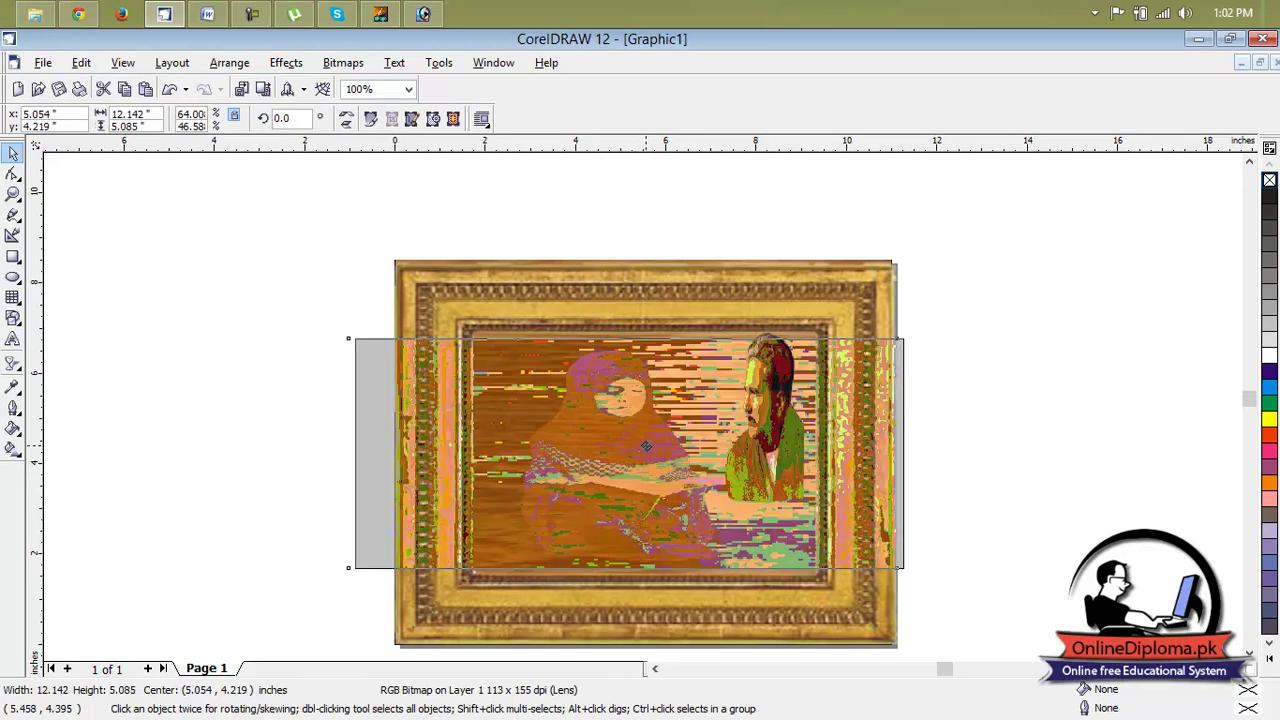
click(994, 405)
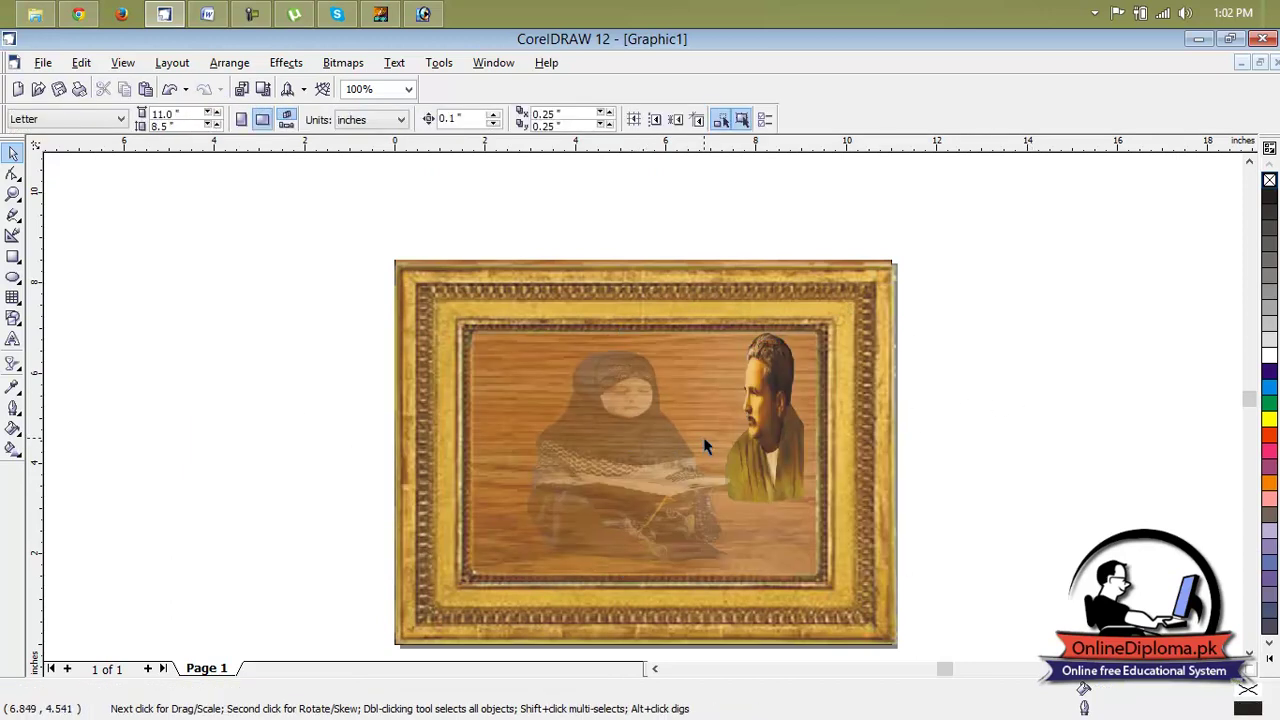
- Try to group the objects enclosed by a selection around the page, and undo the grouping
scroll(1250, 655, down, 1)
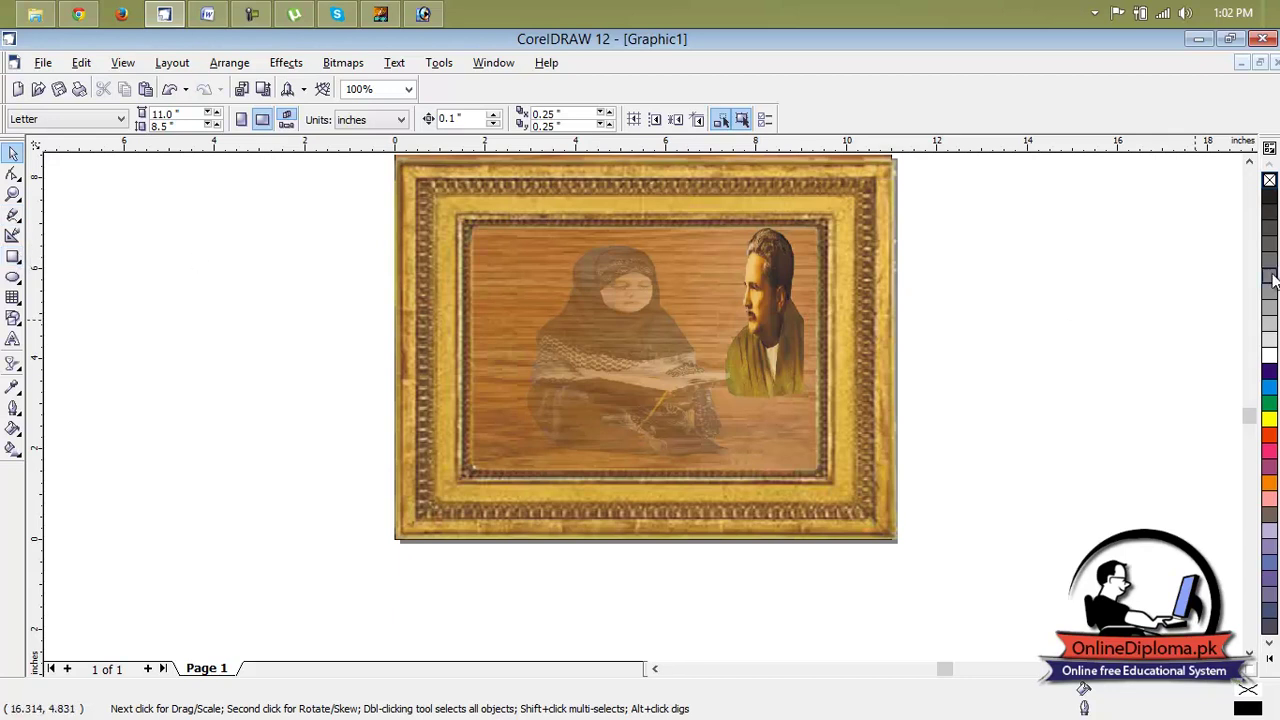
click(1250, 163)
click(1250, 163)
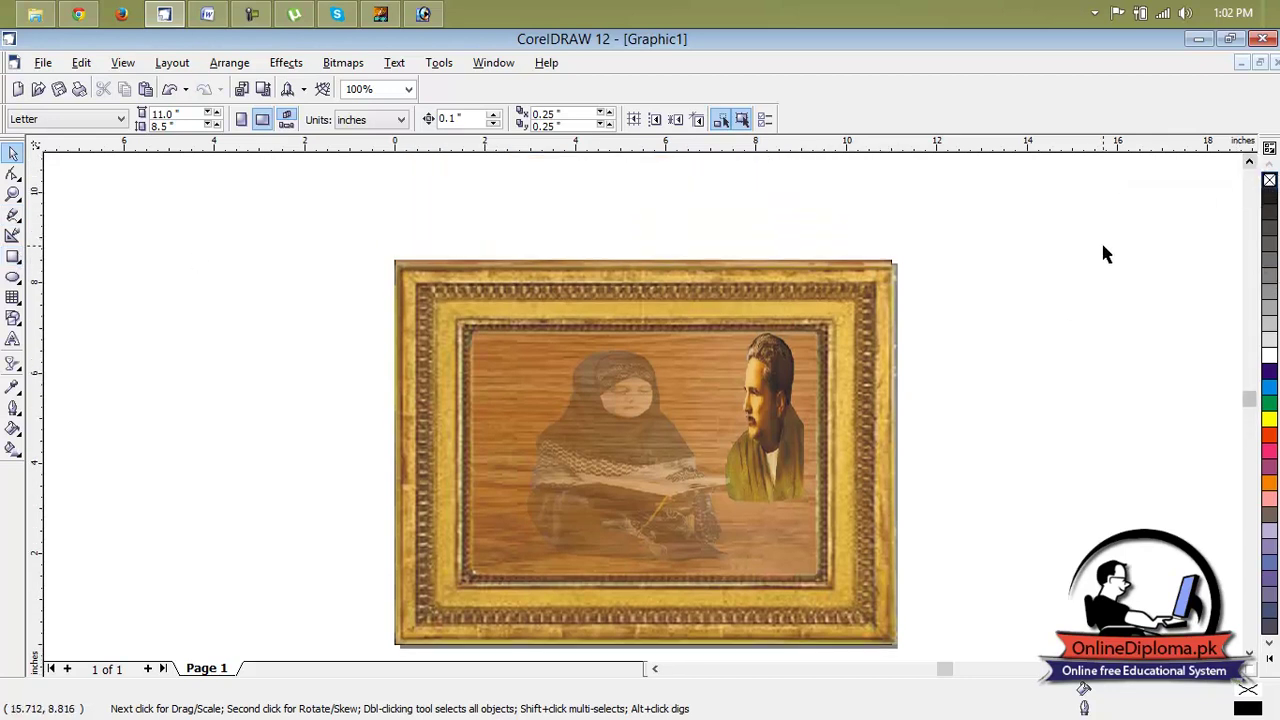
scroll(334, 670, down, 1)
drag(357, 591, 358, 592)
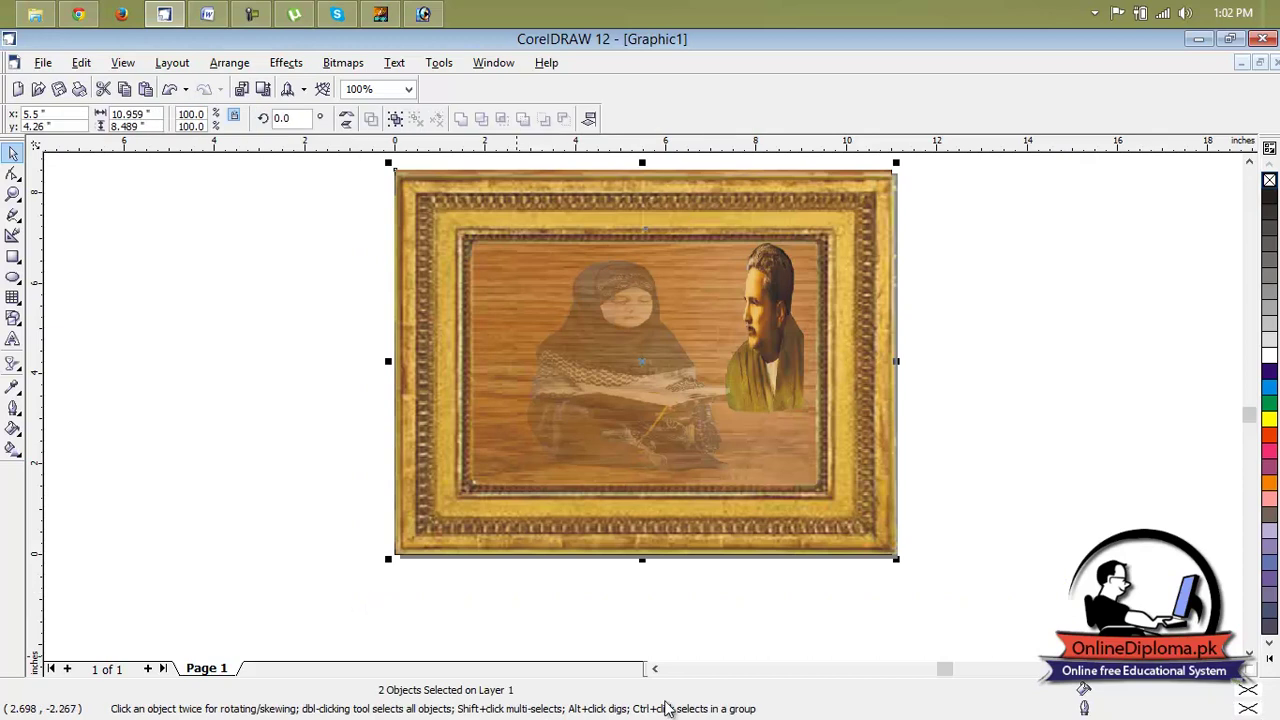
key(ctrl+g)
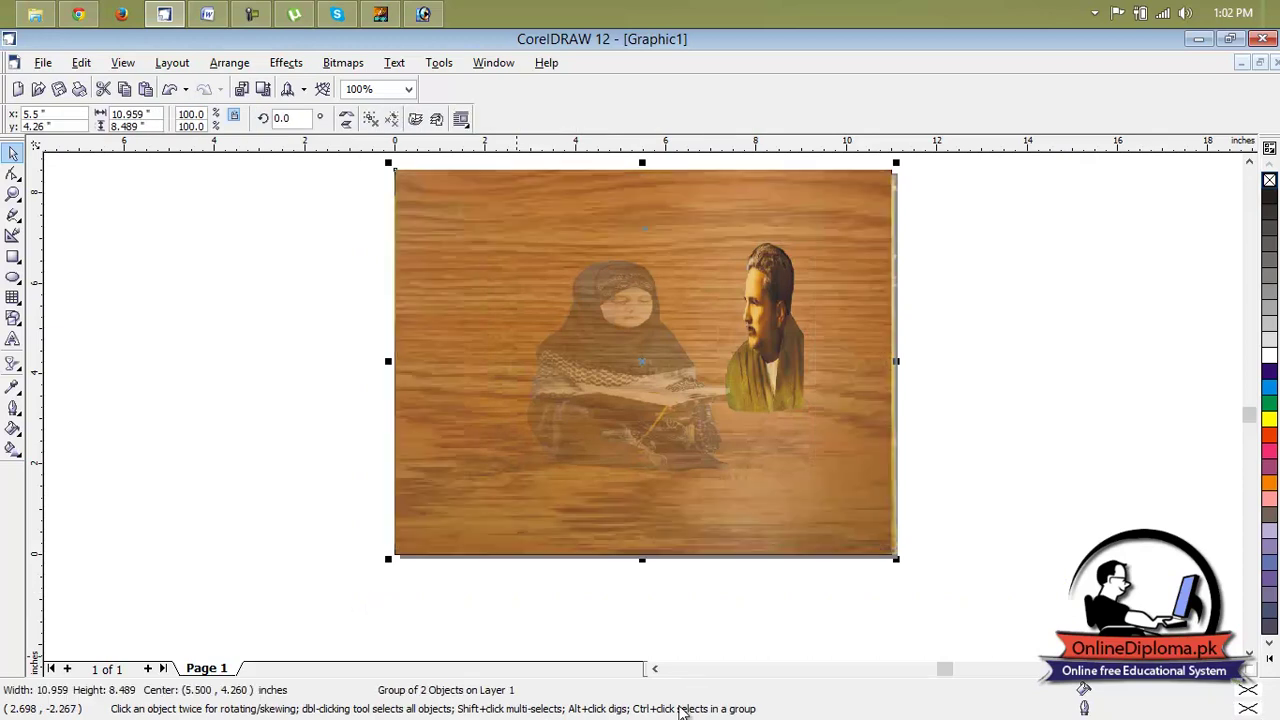
click(995, 353)
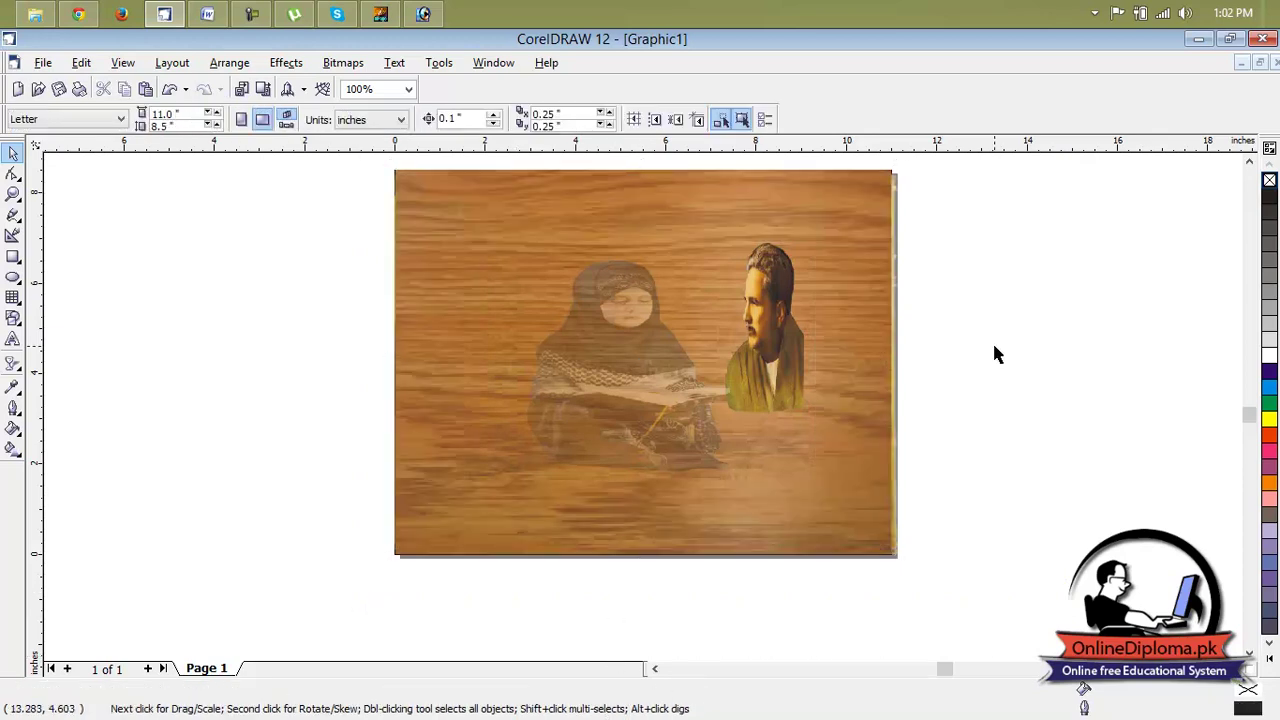
key(ctrl+z)
drag(974, 246, 338, 604)
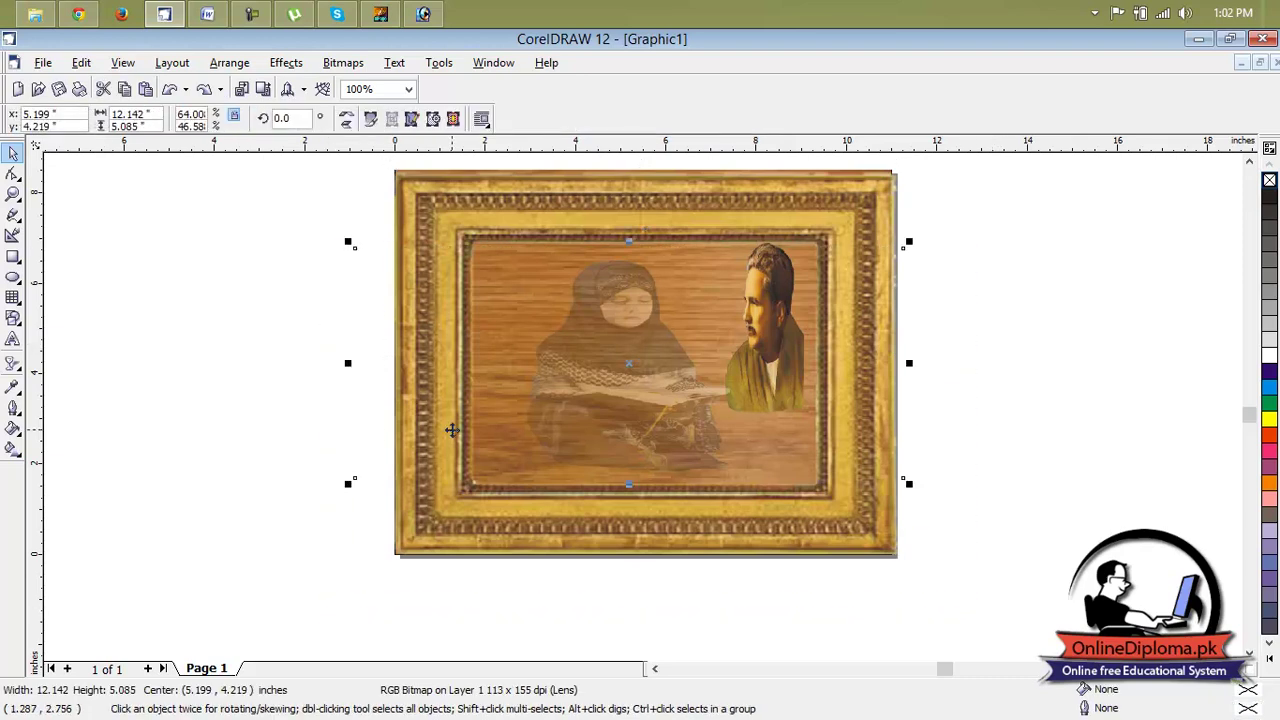
key(Escape)
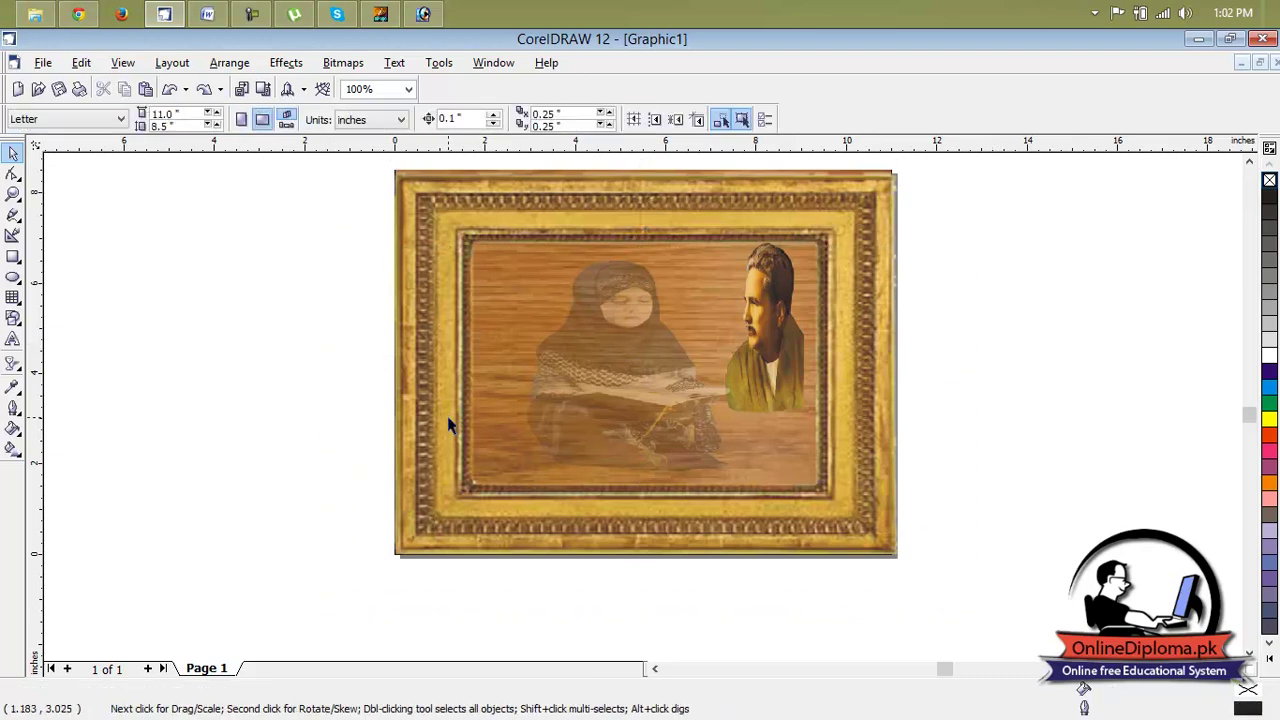
click(804, 490)
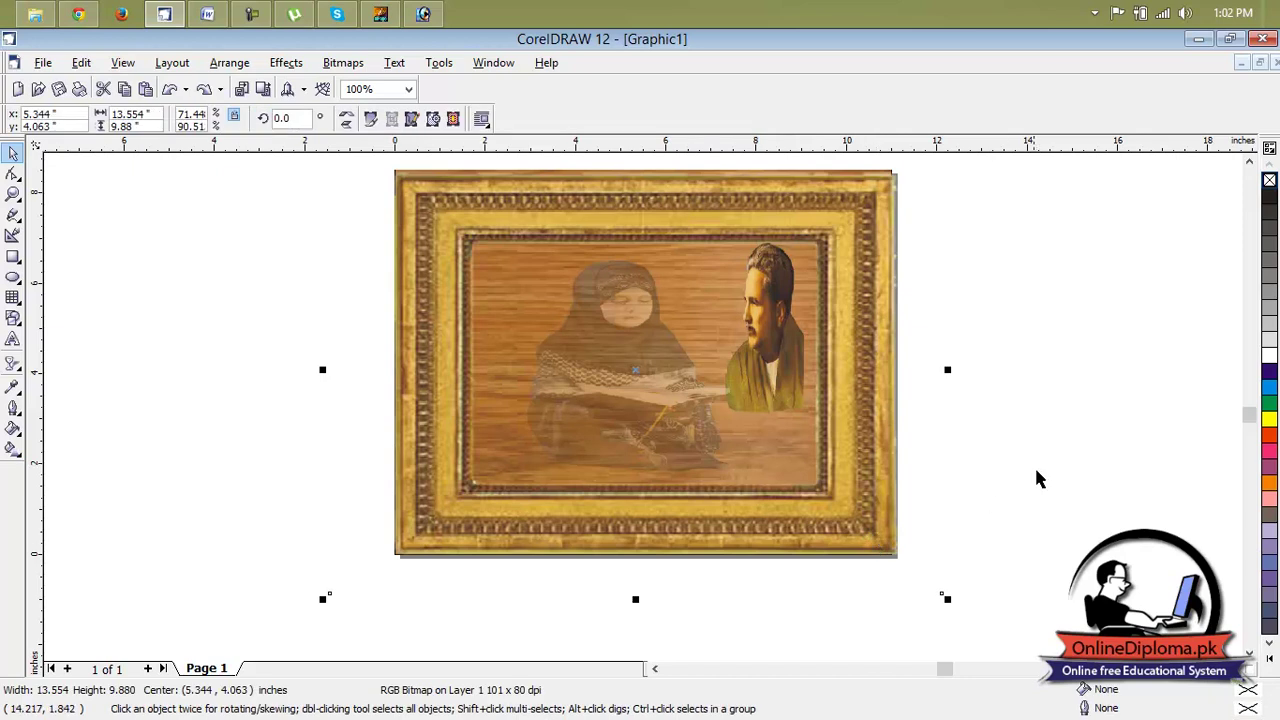
click(1040, 480)
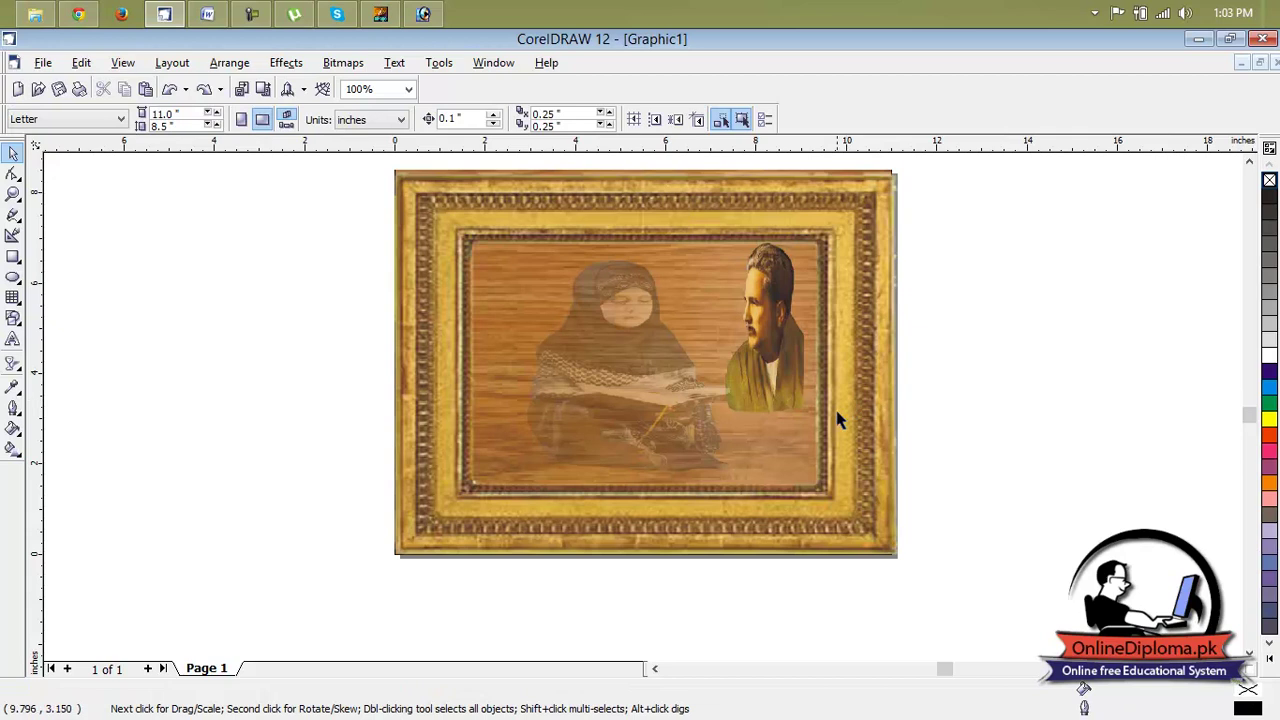
- Import the kids image from the Desktop at about 3.36 × 1.94 inches, placed off the page left of the frame
click(36, 64)
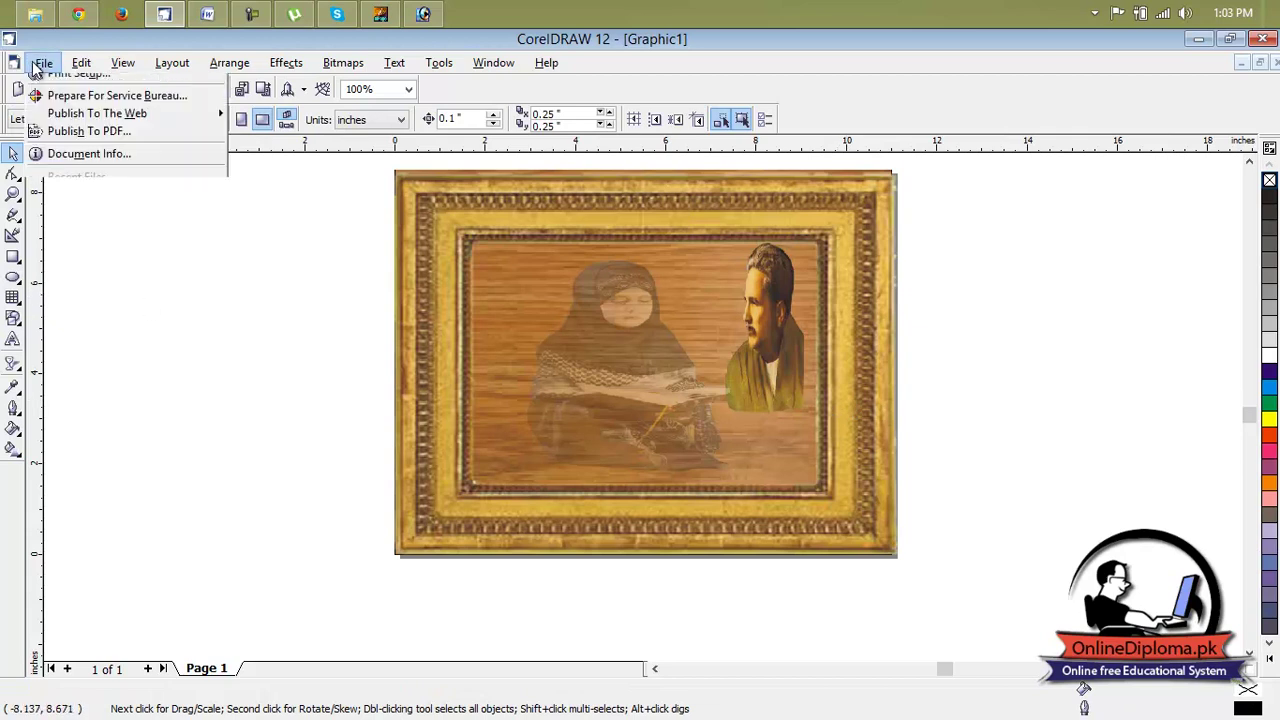
click(120, 250)
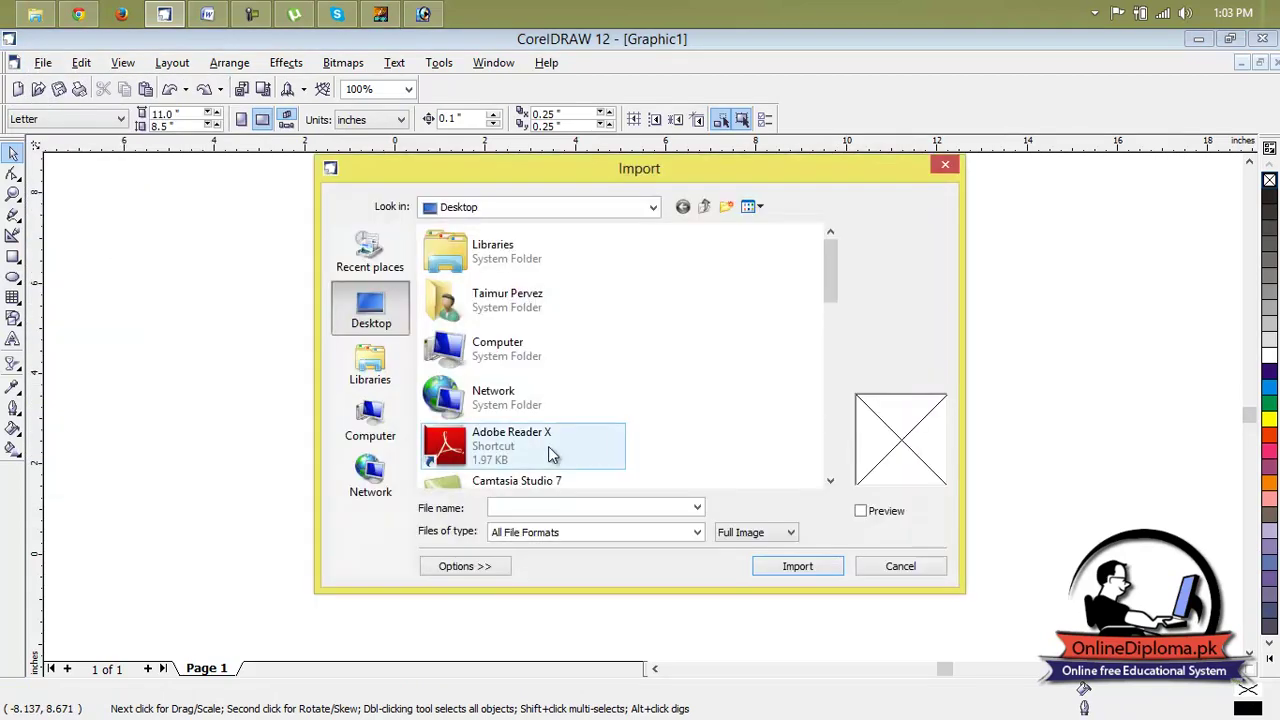
click(548, 446)
scroll(548, 446, down, 3)
scroll(548, 446, up, 2)
scroll(548, 446, down, 3)
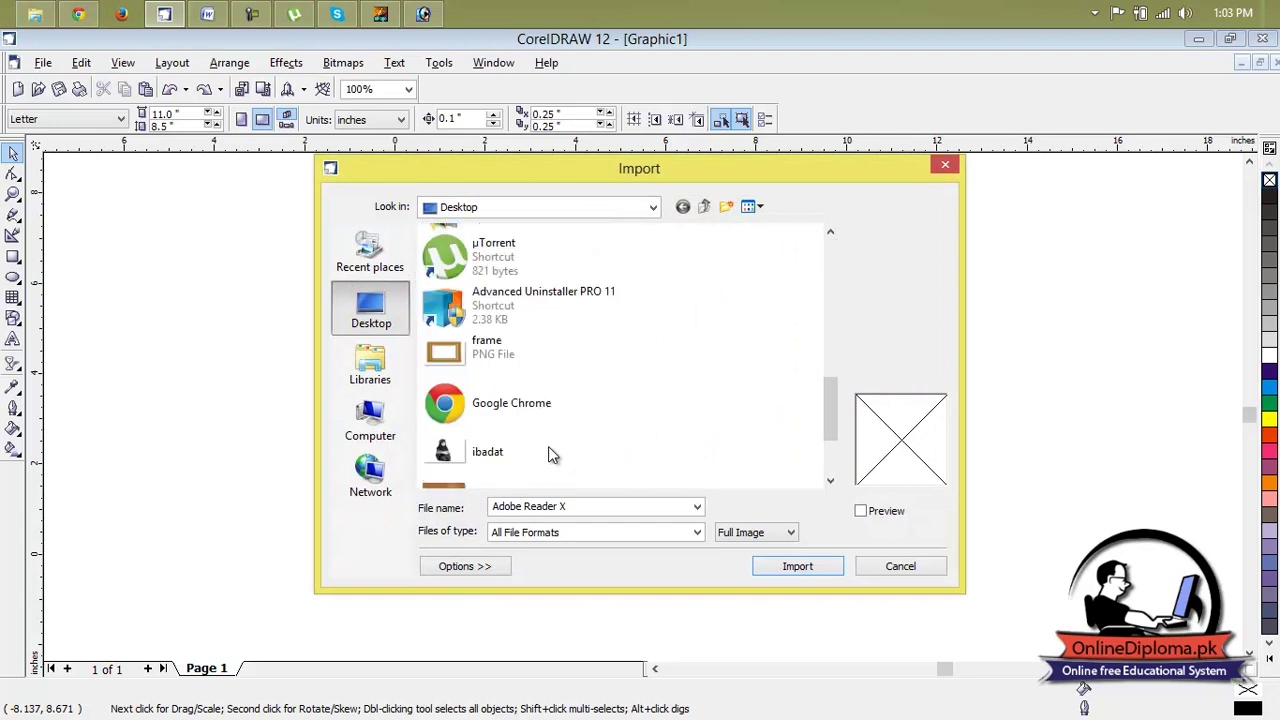
scroll(548, 449, down, 1)
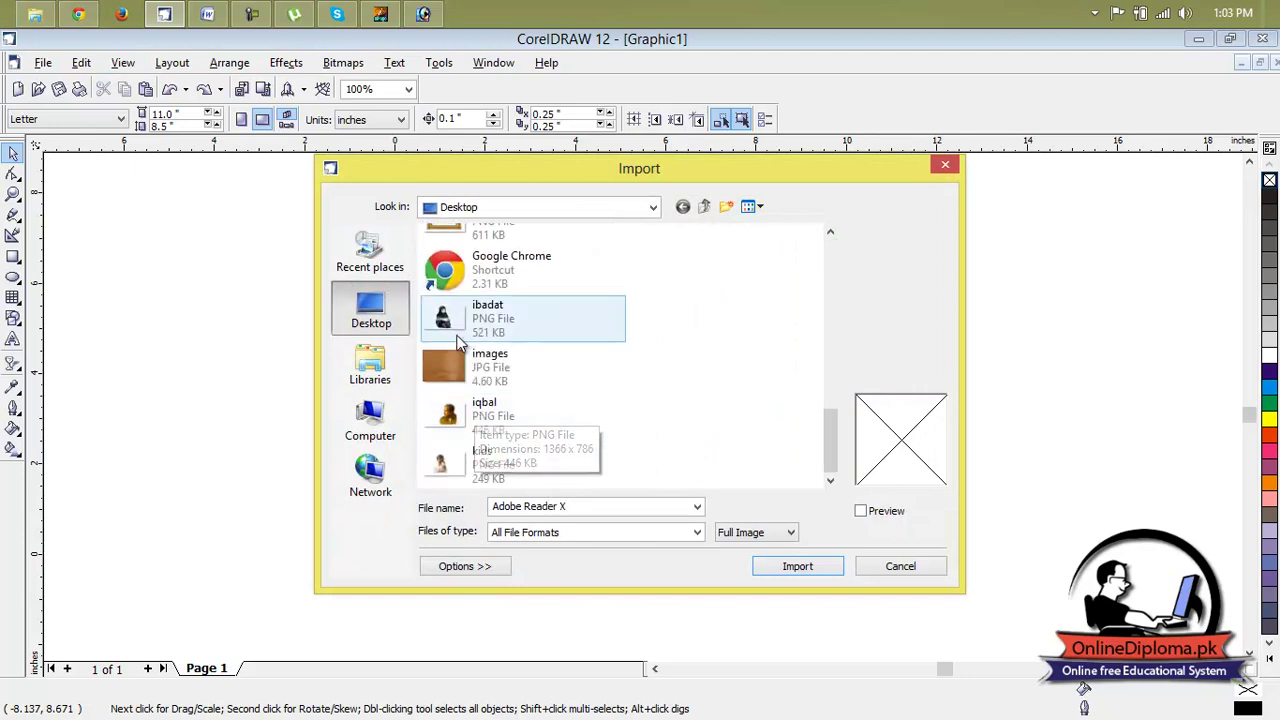
click(482, 460)
click(797, 566)
drag(140, 298, 300, 423)
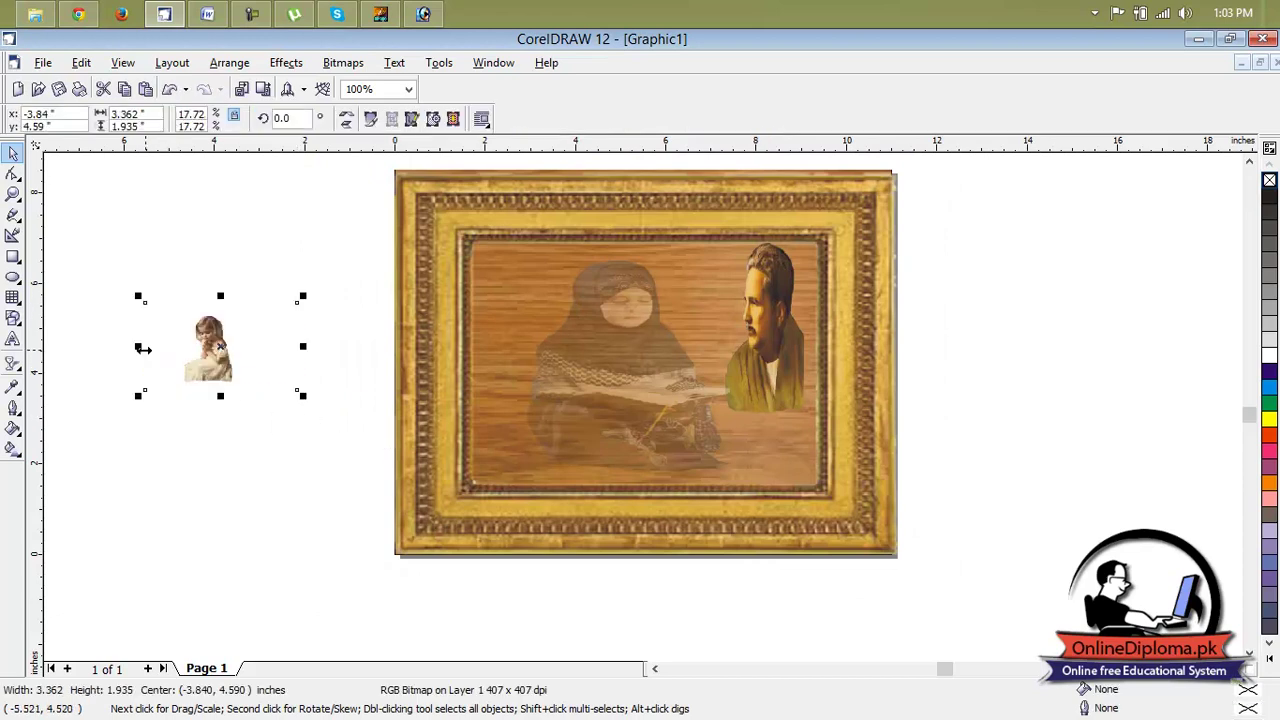
- Flip the kids image horizontally, stretch it to about 4.03 × 3.59 inches, and place it in the upper-left of the wood area
drag(142, 348, 339, 321)
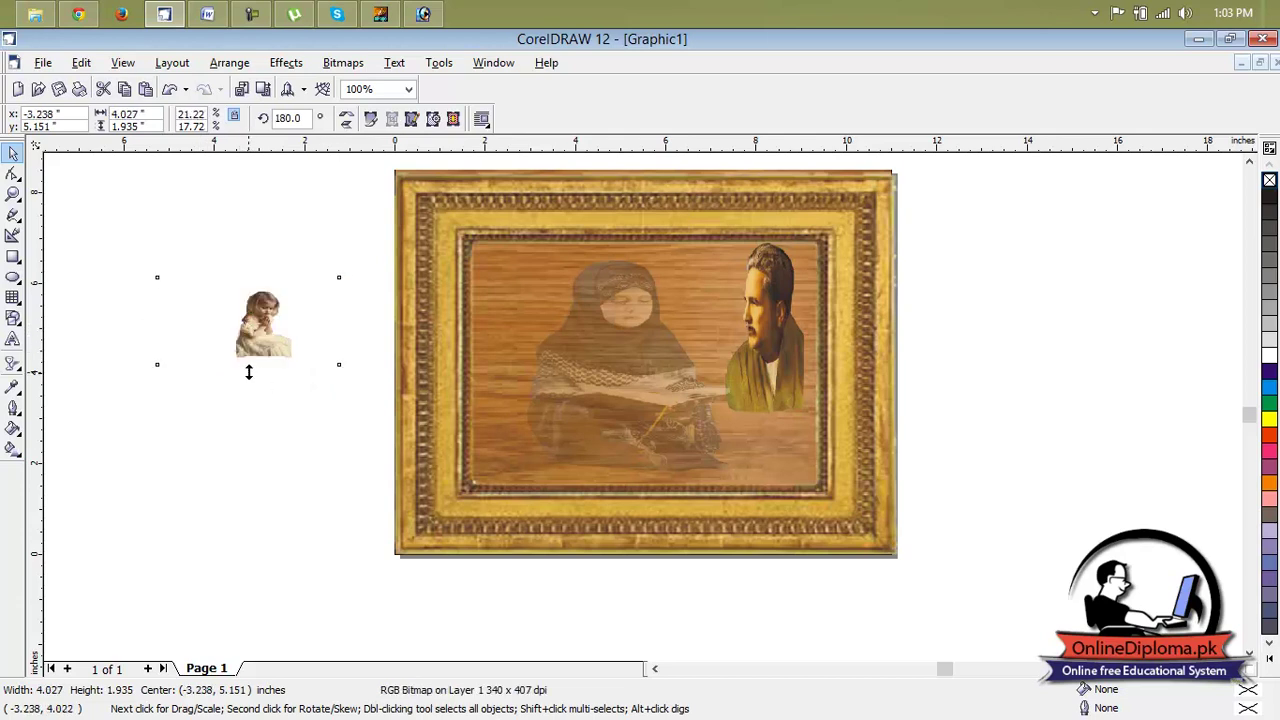
drag(249, 372, 238, 446)
drag(485, 390, 520, 292)
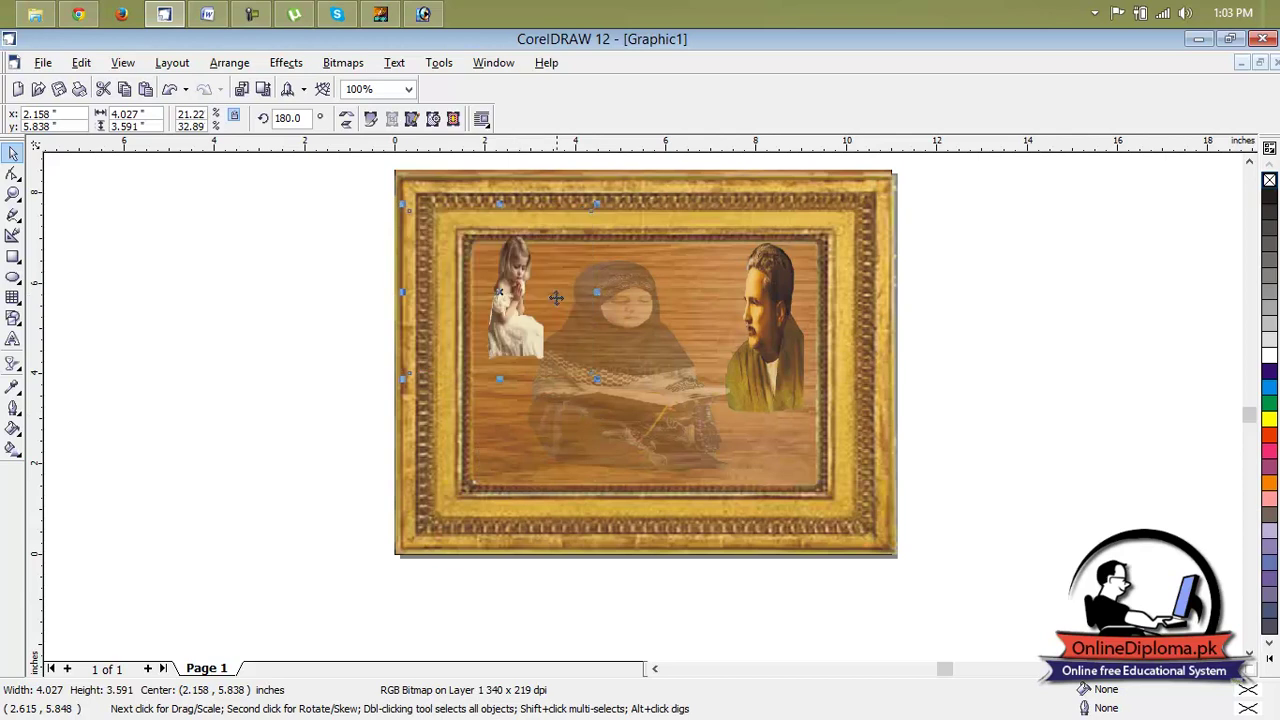
- Widen the kids image to about 4.34 inches and move it to the lower-left corner of the wood area
drag(597, 295, 612, 295)
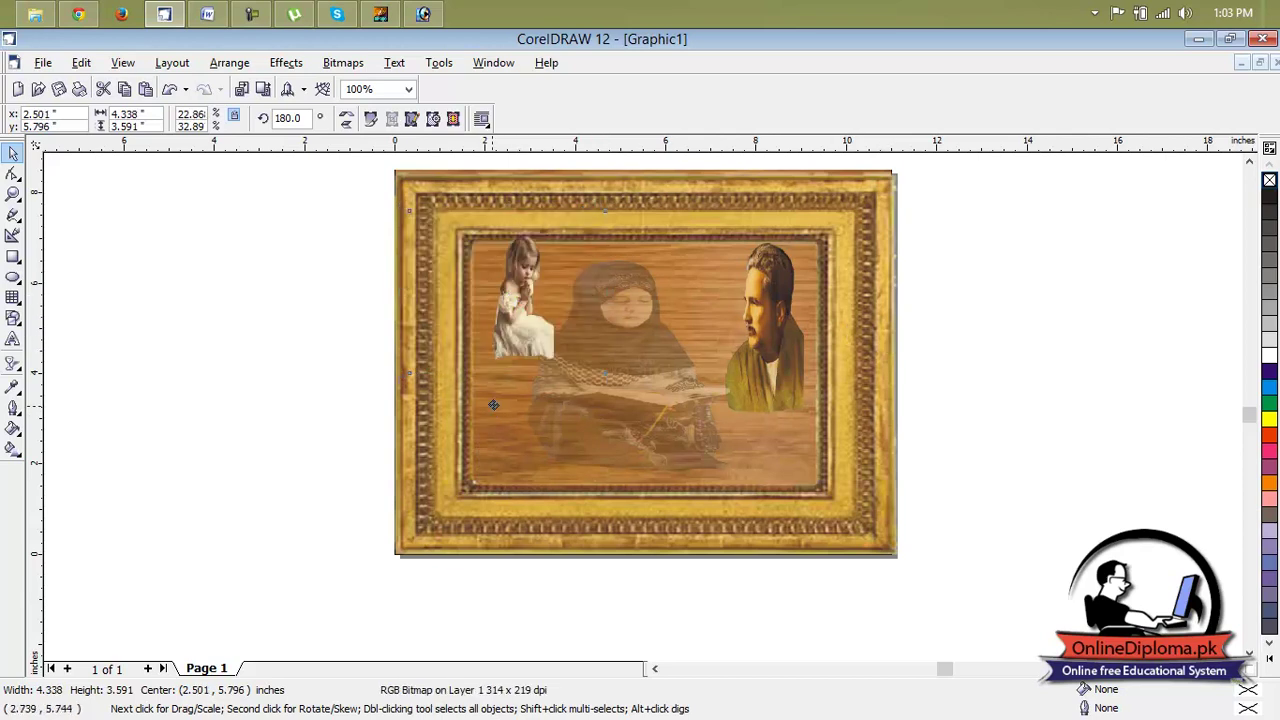
mouse_move(491, 427)
mouse_down()
mouse_move(507, 424)
mouse_move(494, 410)
mouse_move(486, 431)
mouse_move(501, 409)
mouse_up()
scroll(686, 371, down, 3)
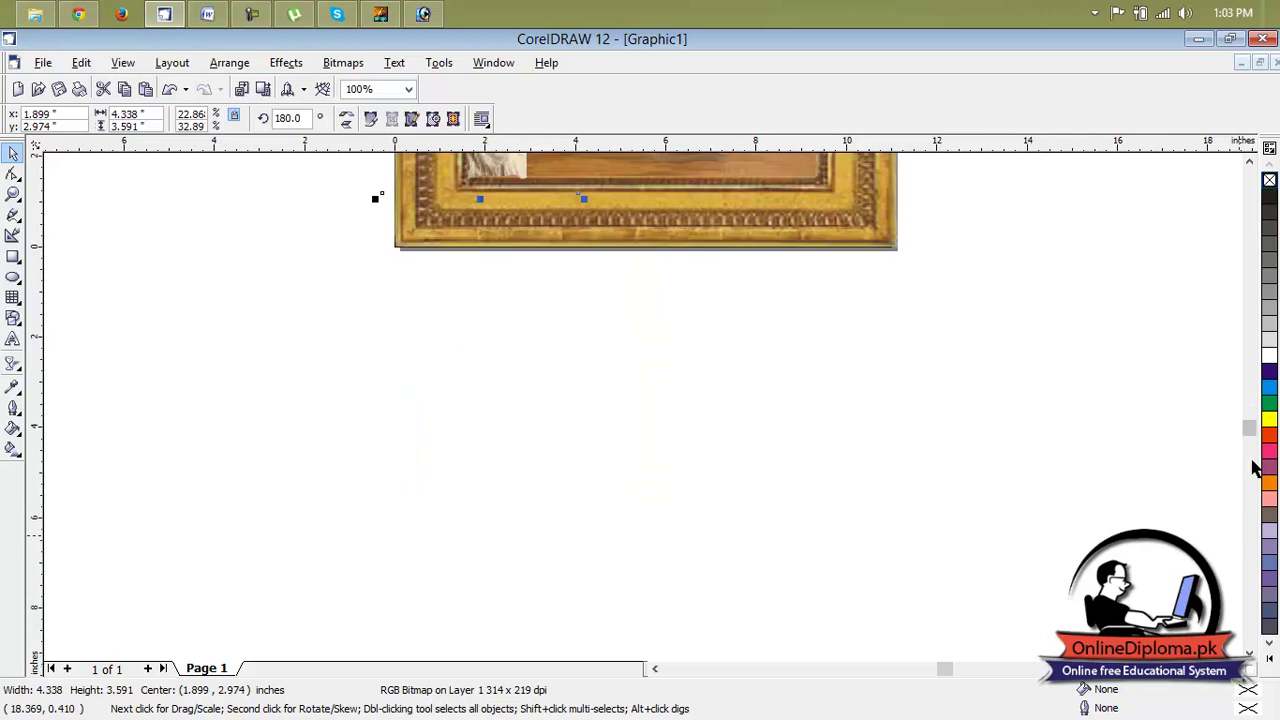
- Deselect the kids image and switch to the Untitled-1 document in InPage
click(1249, 162)
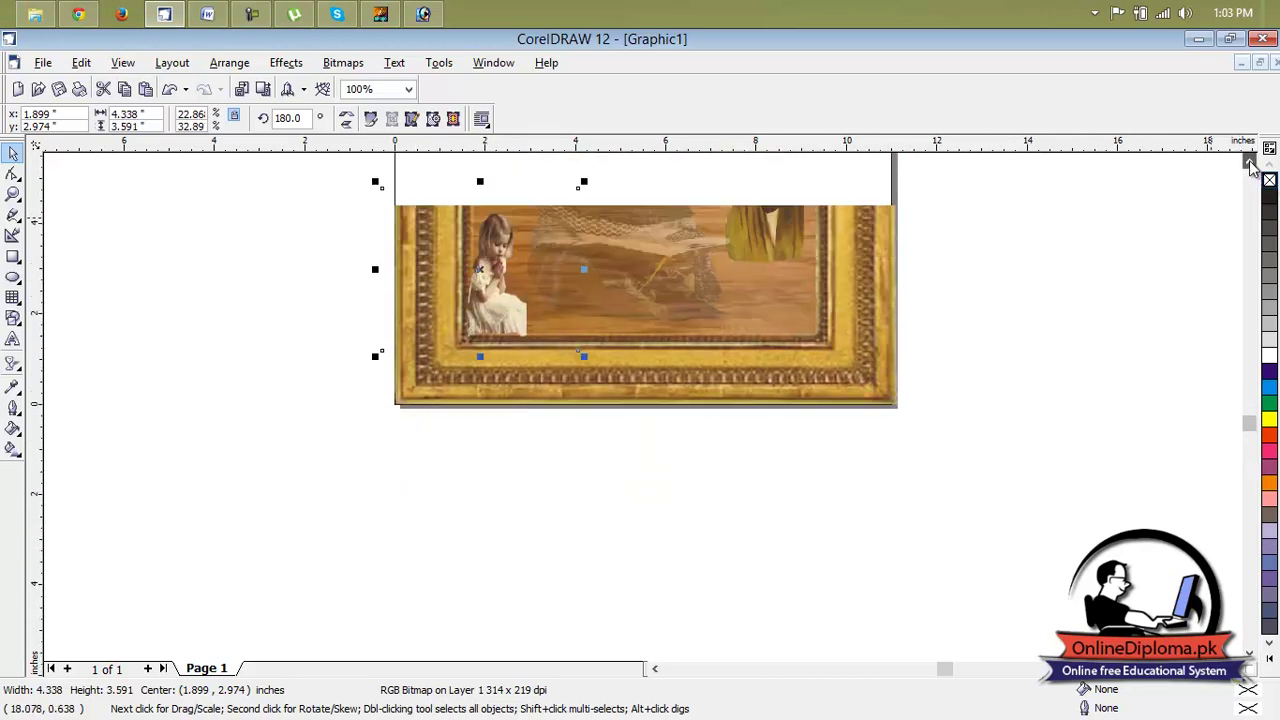
scroll(1236, 186, up, 1)
click(1071, 307)
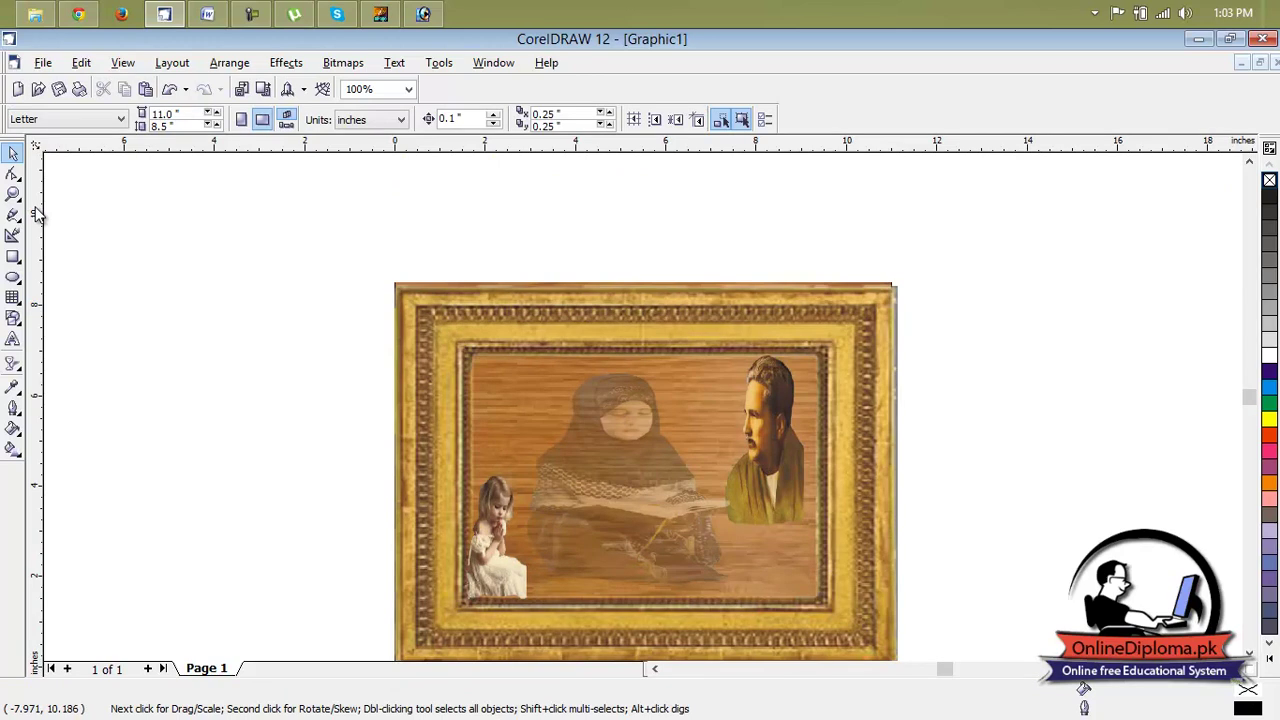
click(381, 16)
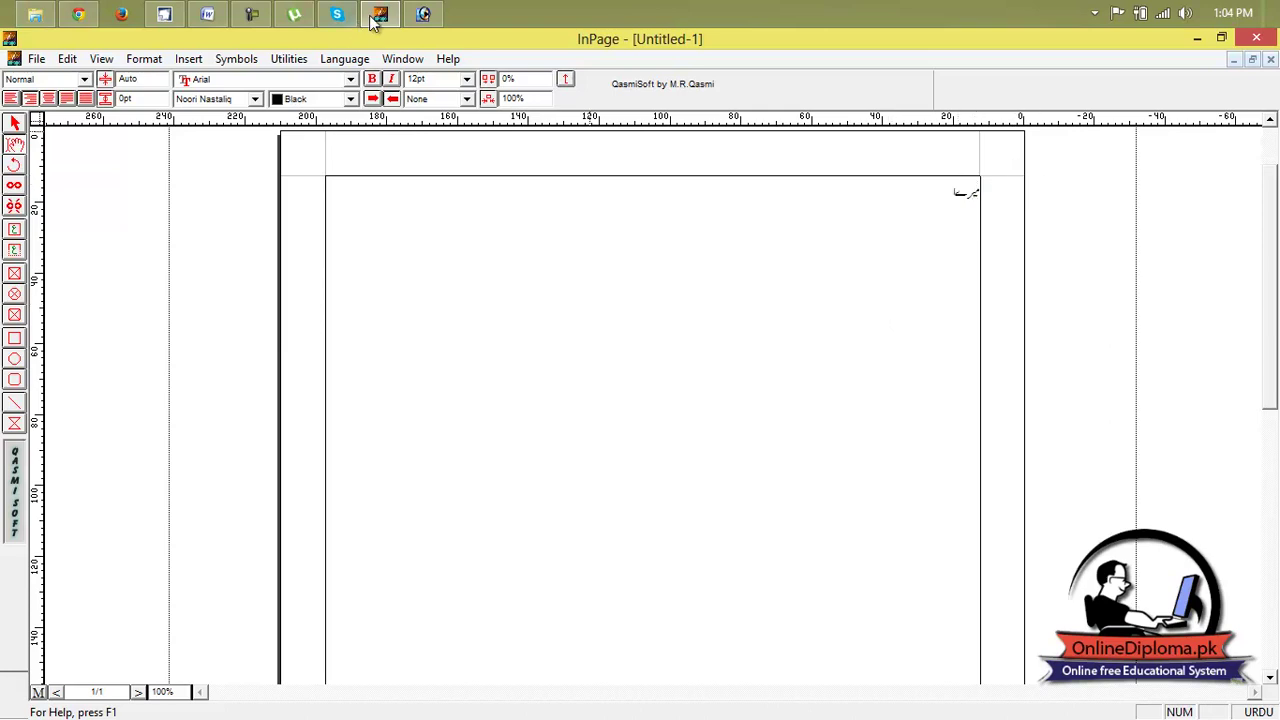
click(251, 14)
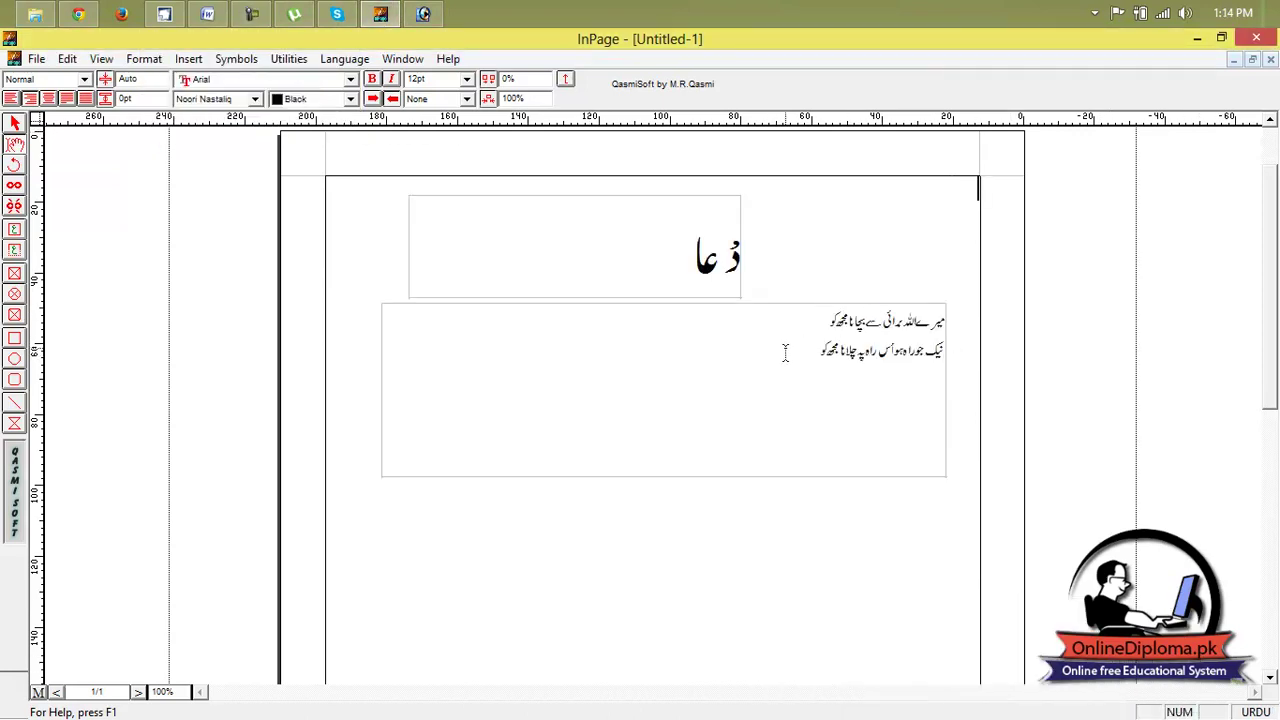
- Insert the Allah ligature symbol after the دُعا heading text and delete it again
click(690, 262)
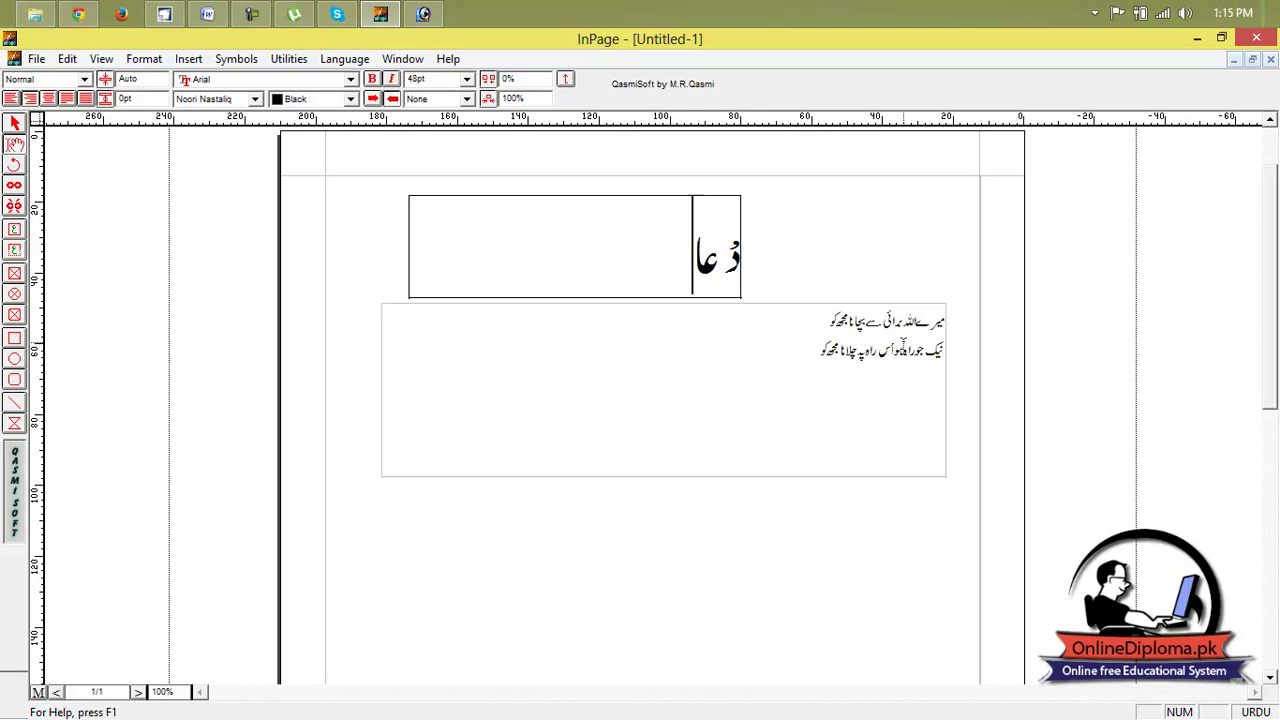
click(283, 58)
mouse_move(250, 60)
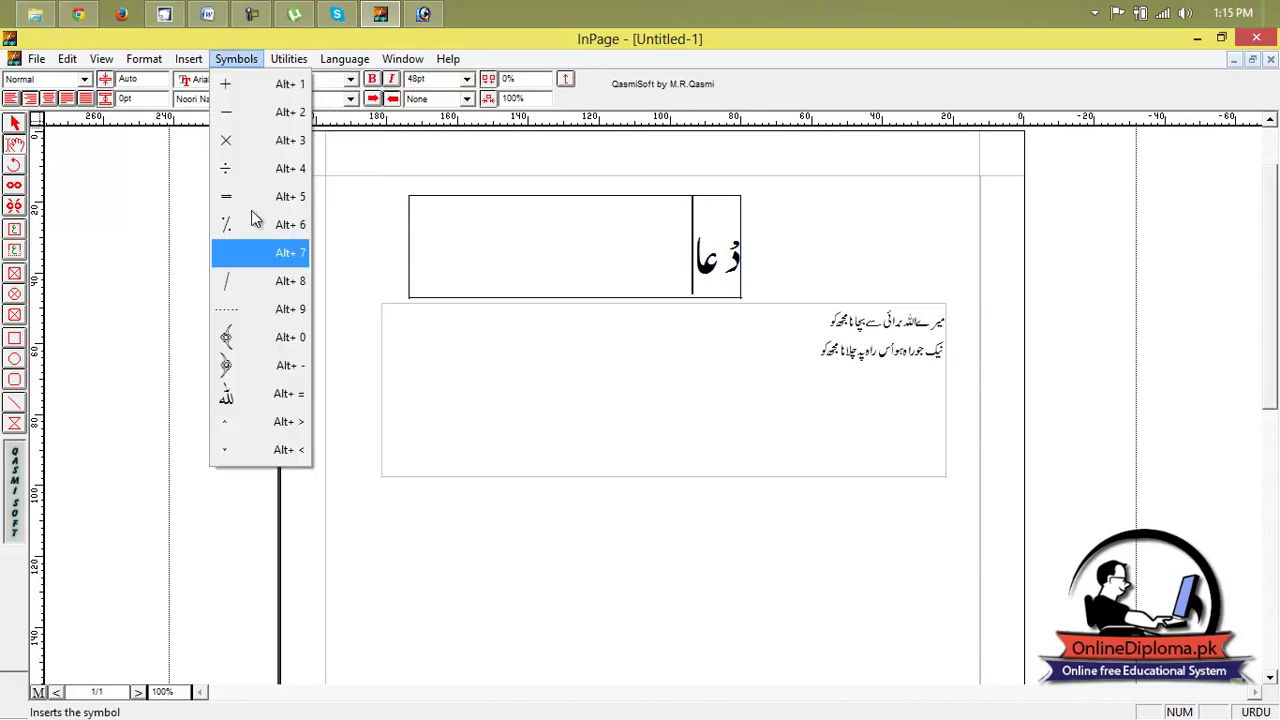
click(263, 396)
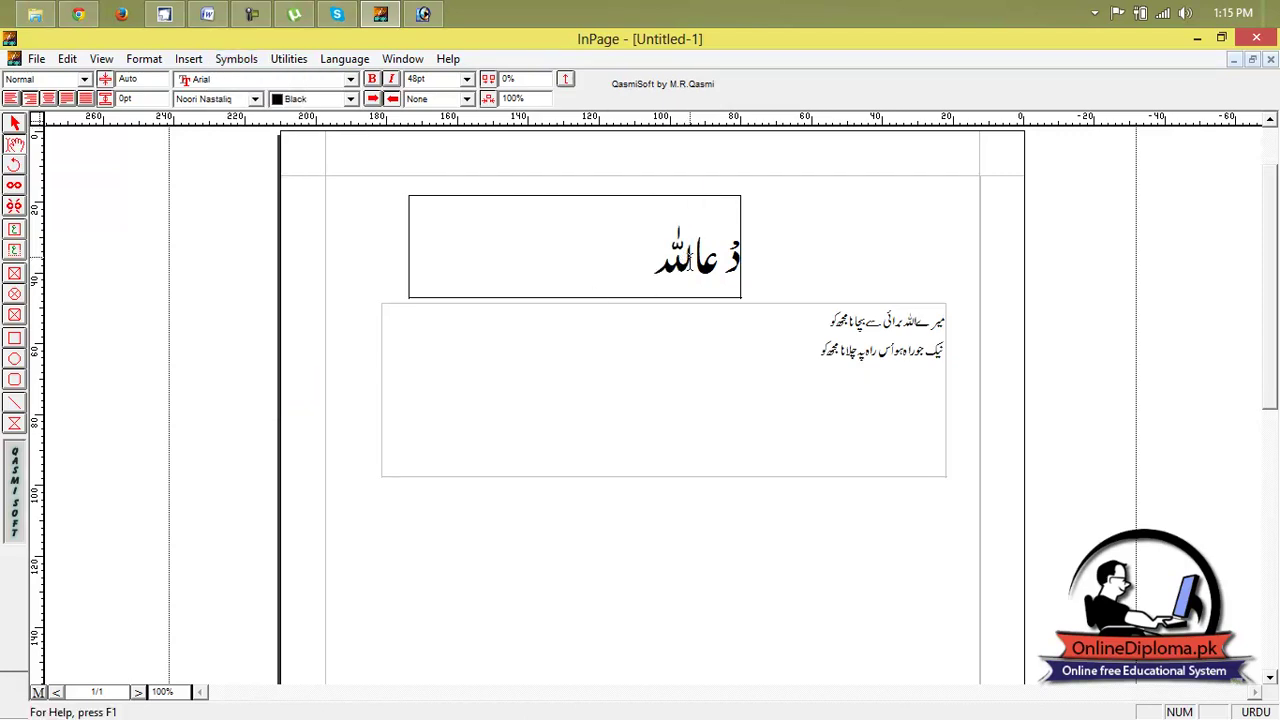
drag(690, 258, 673, 268)
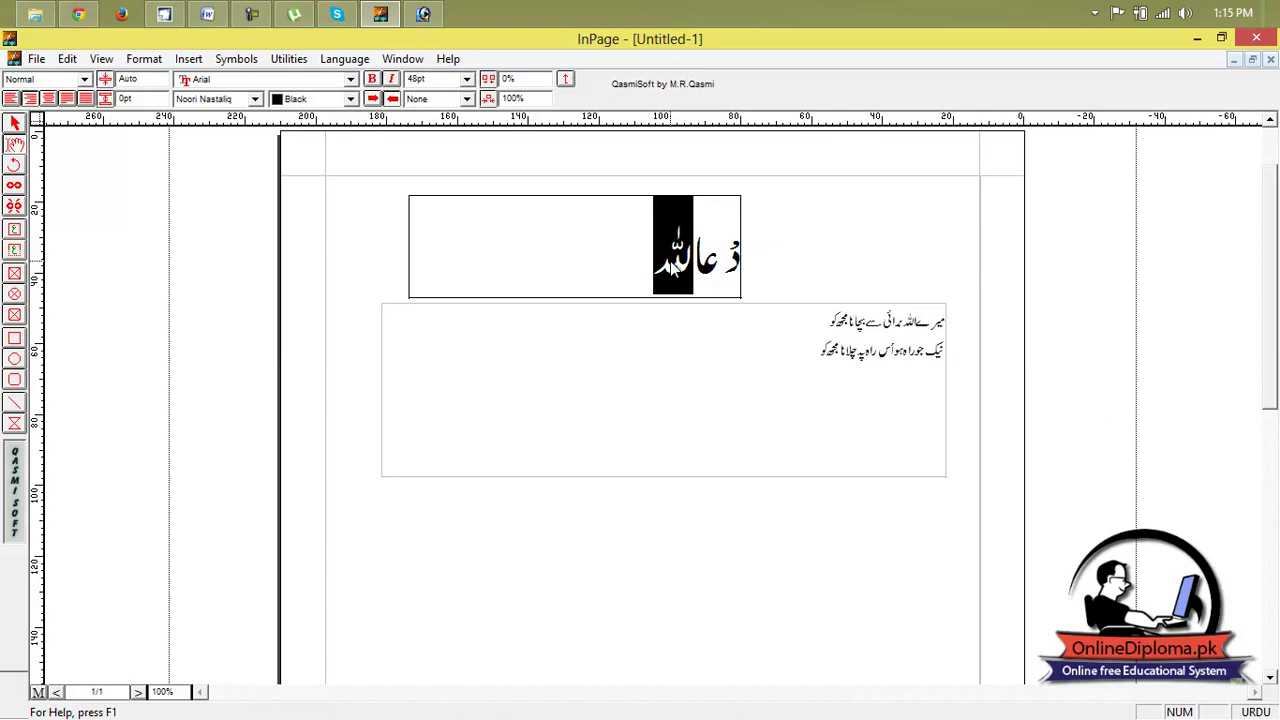
key(BackSpace)
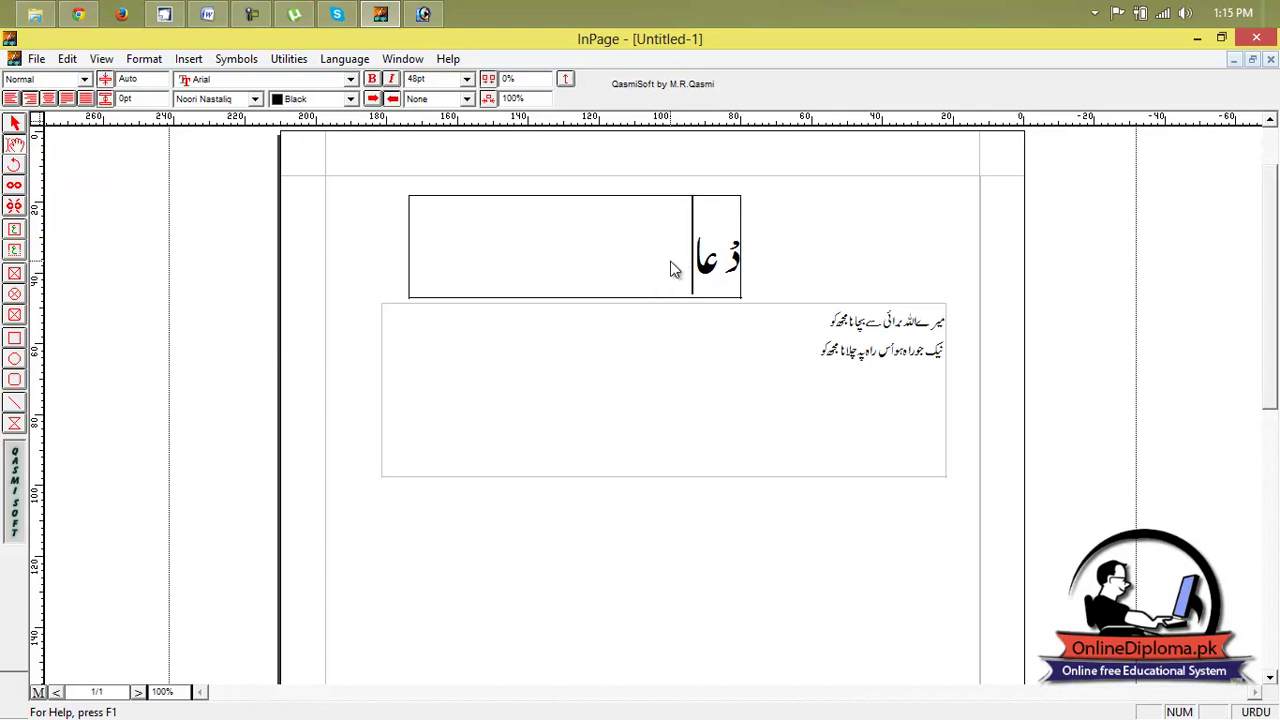
- View the Phonetic keyboard layout in the keyboard preferences and close the preferences without changes
click(67, 64)
mouse_move(183, 410)
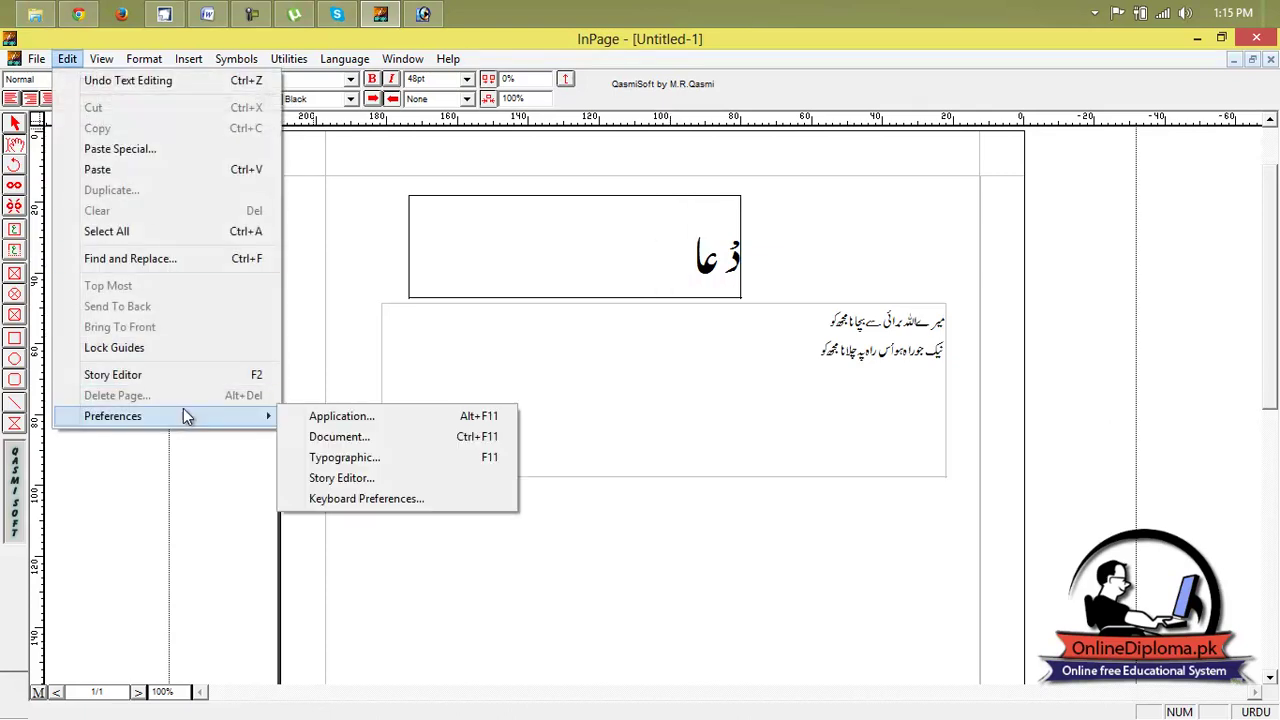
click(416, 499)
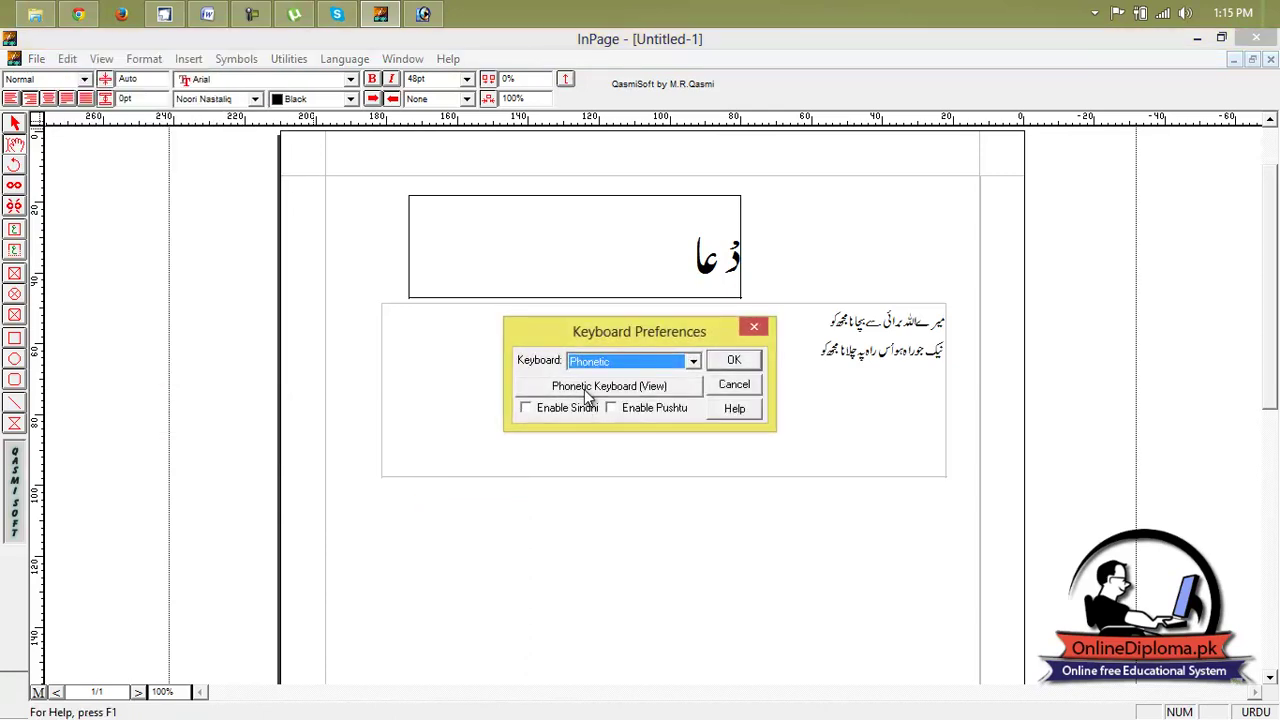
click(590, 387)
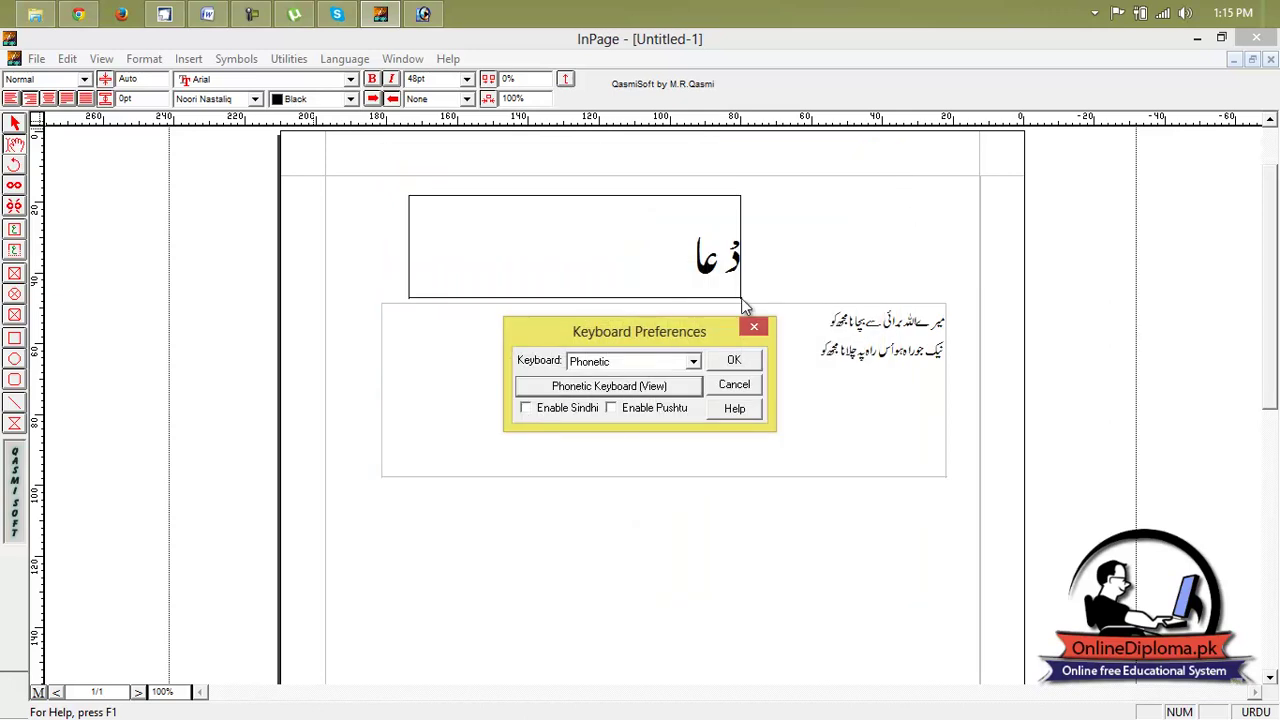
click(754, 326)
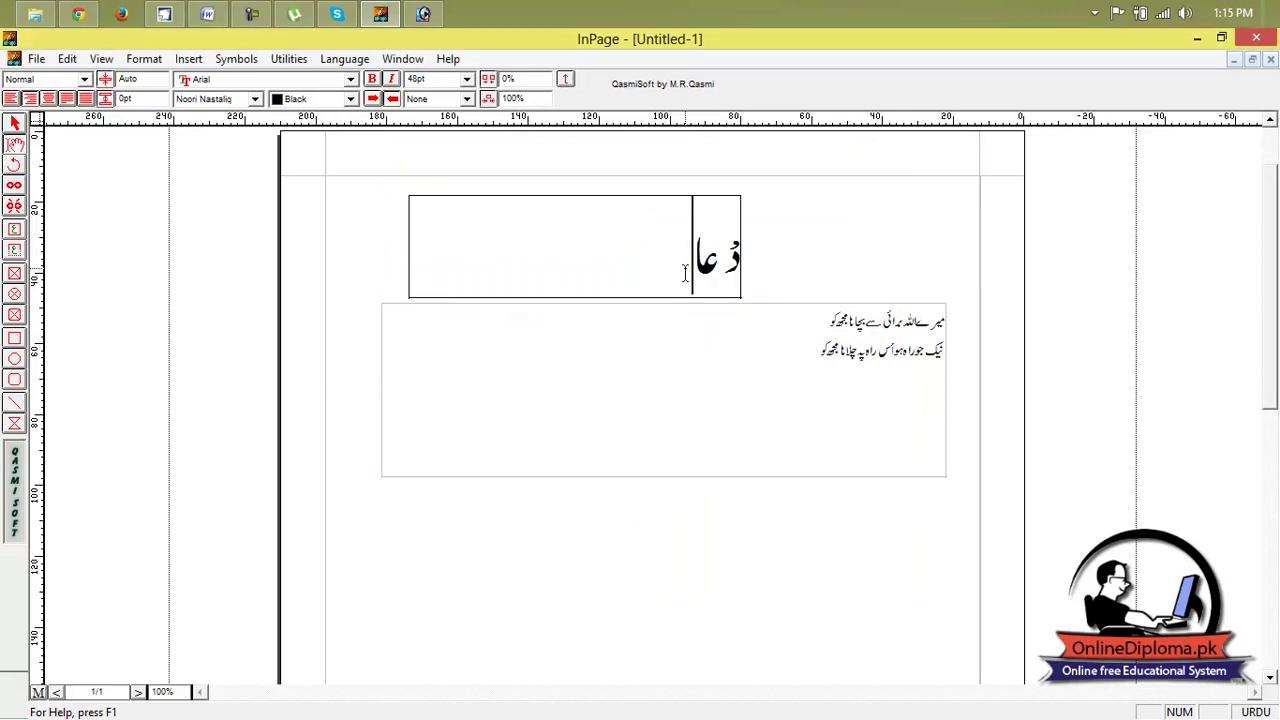
- Try to paste the selected دُعا heading text from InPage into the CorelDRAW drawing
drag(685, 274, 796, 274)
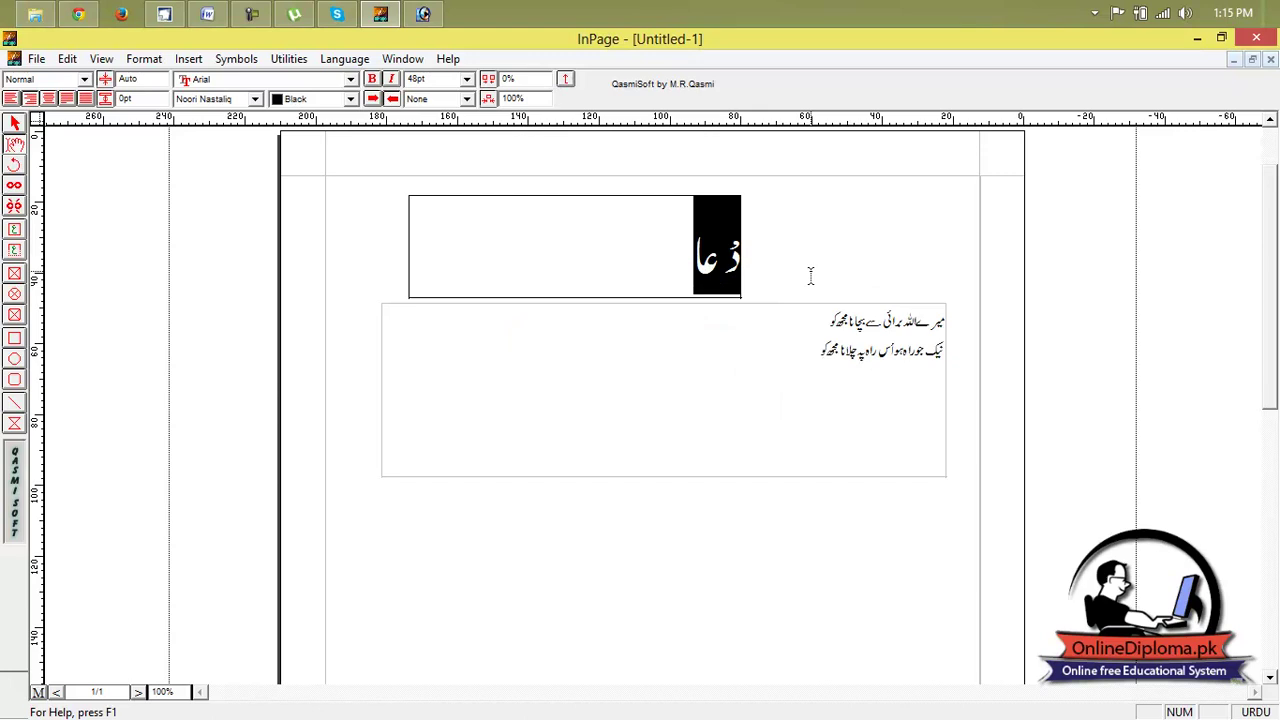
mouse_move(397, 20)
click(164, 14)
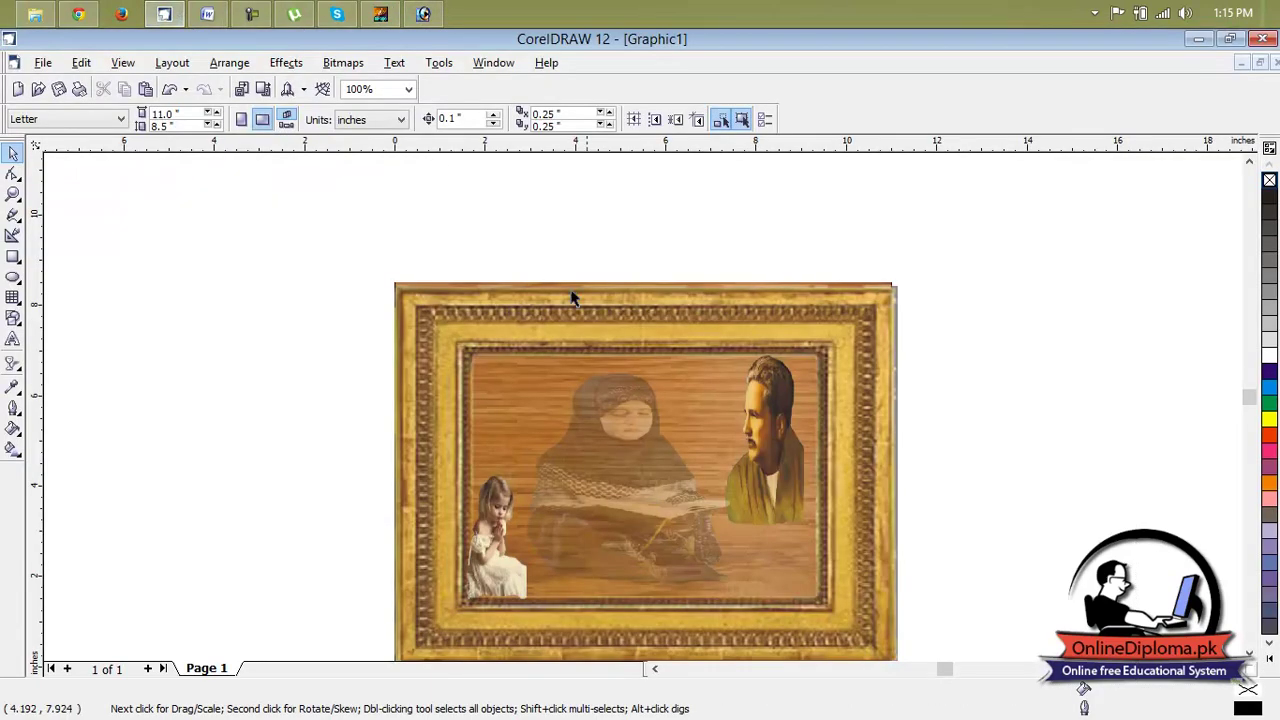
key(ctrl+v)
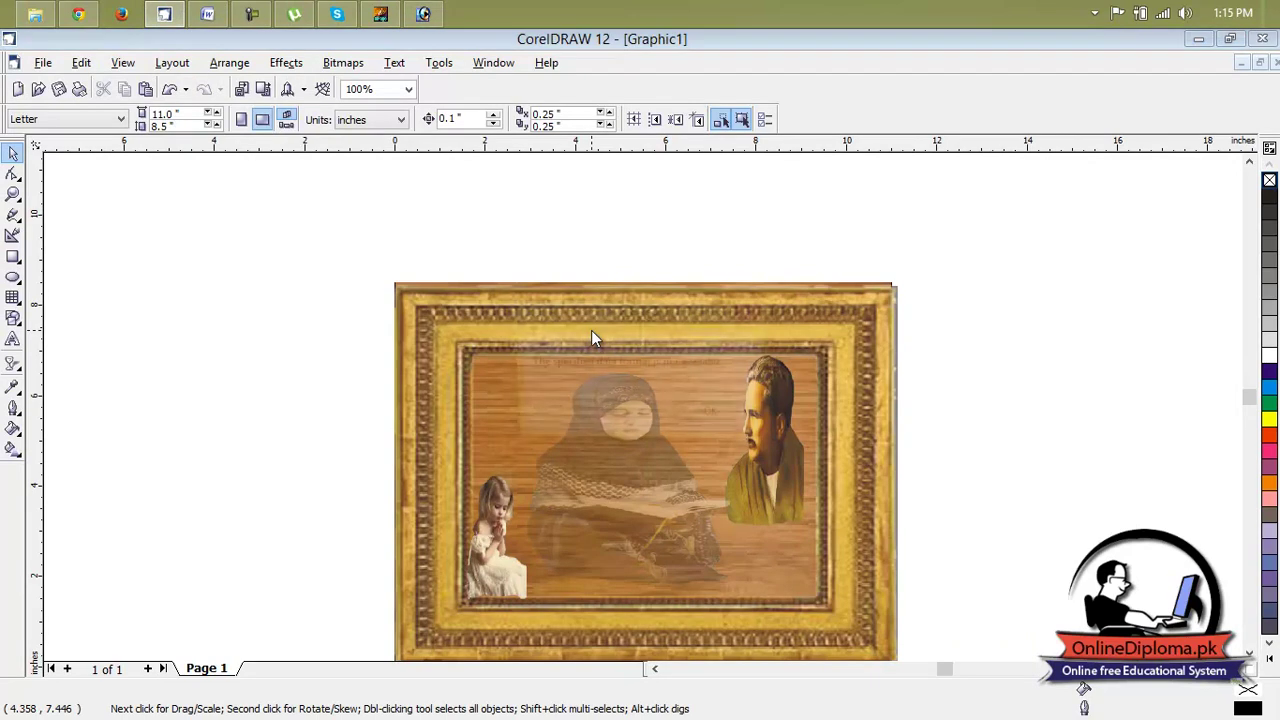
click(715, 418)
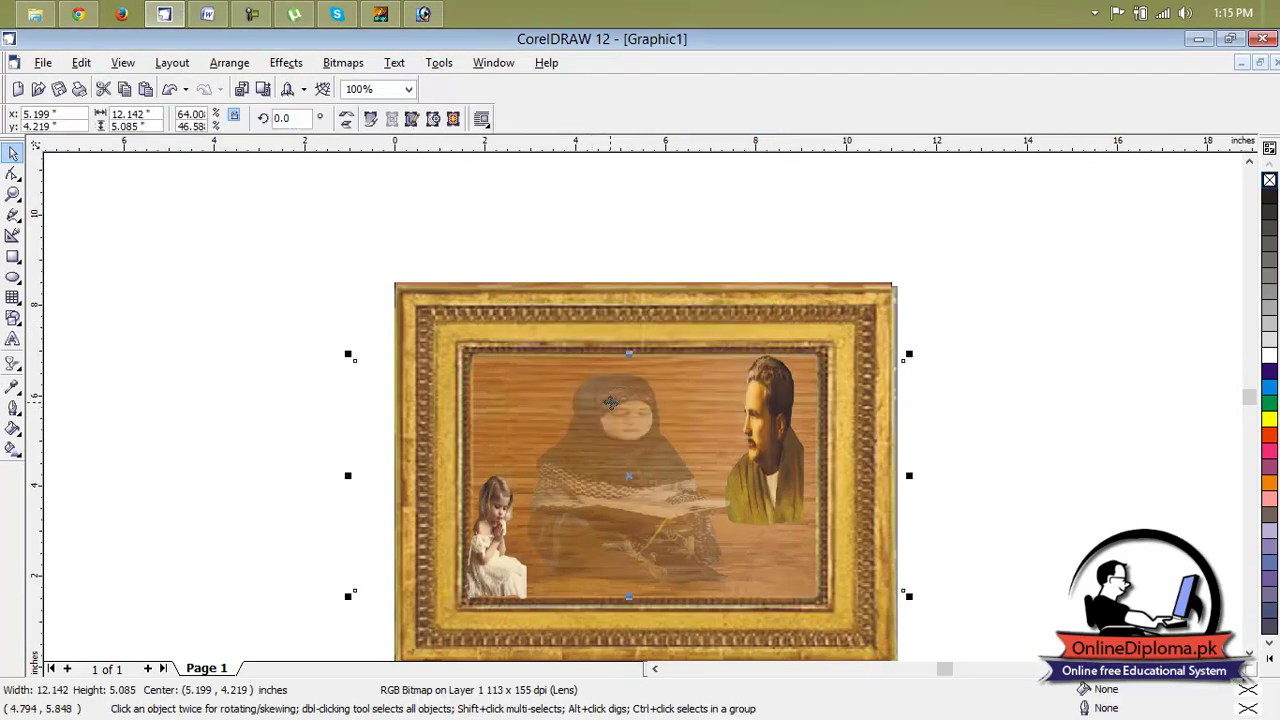
click(564, 226)
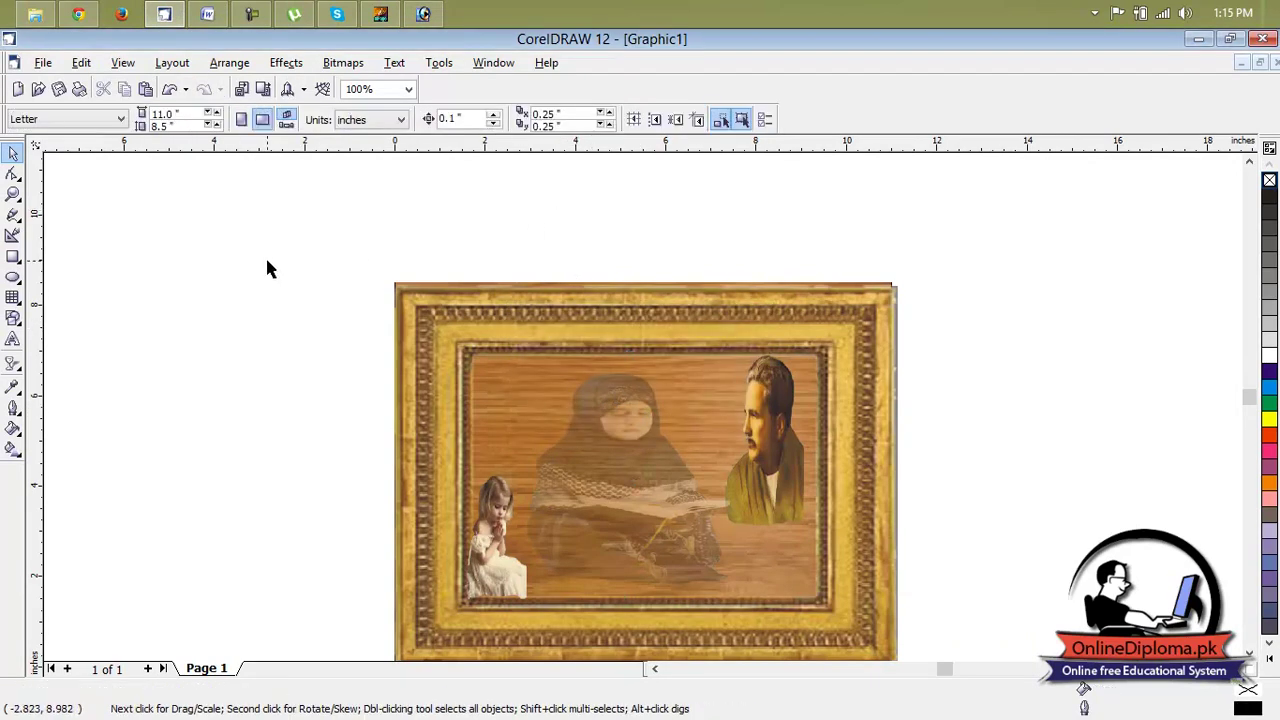
key(ctrl+v)
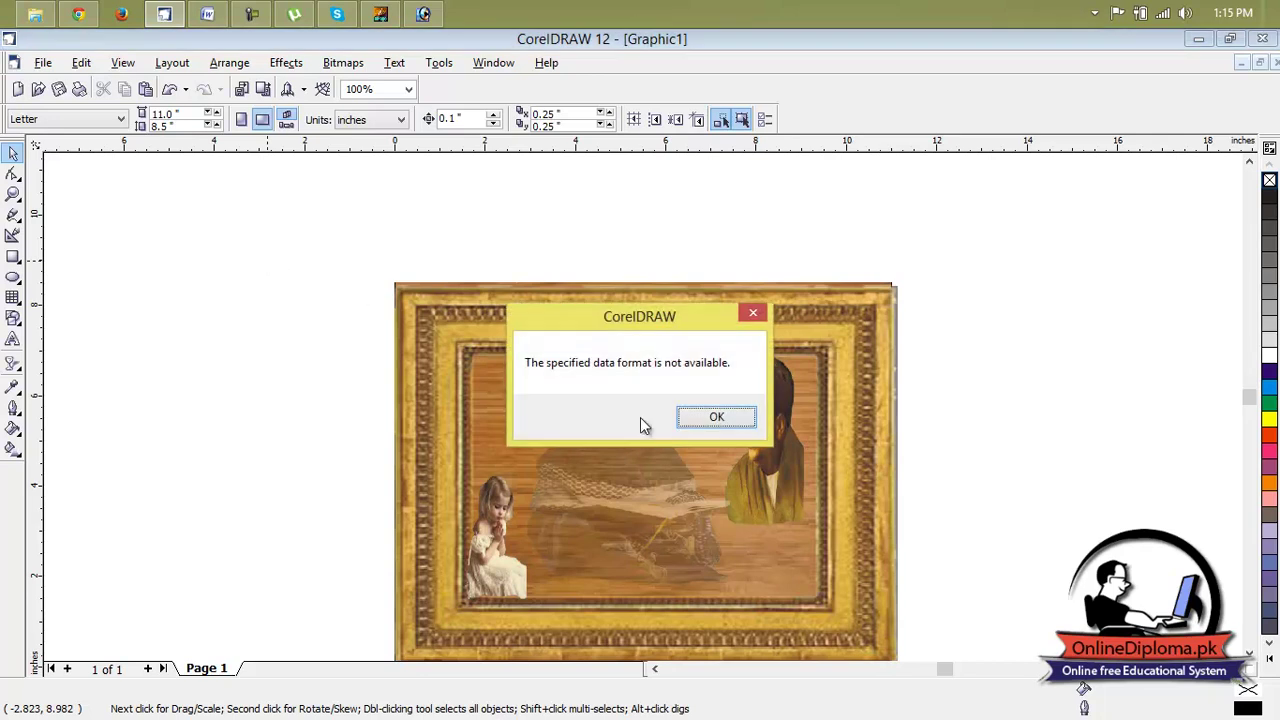
click(720, 425)
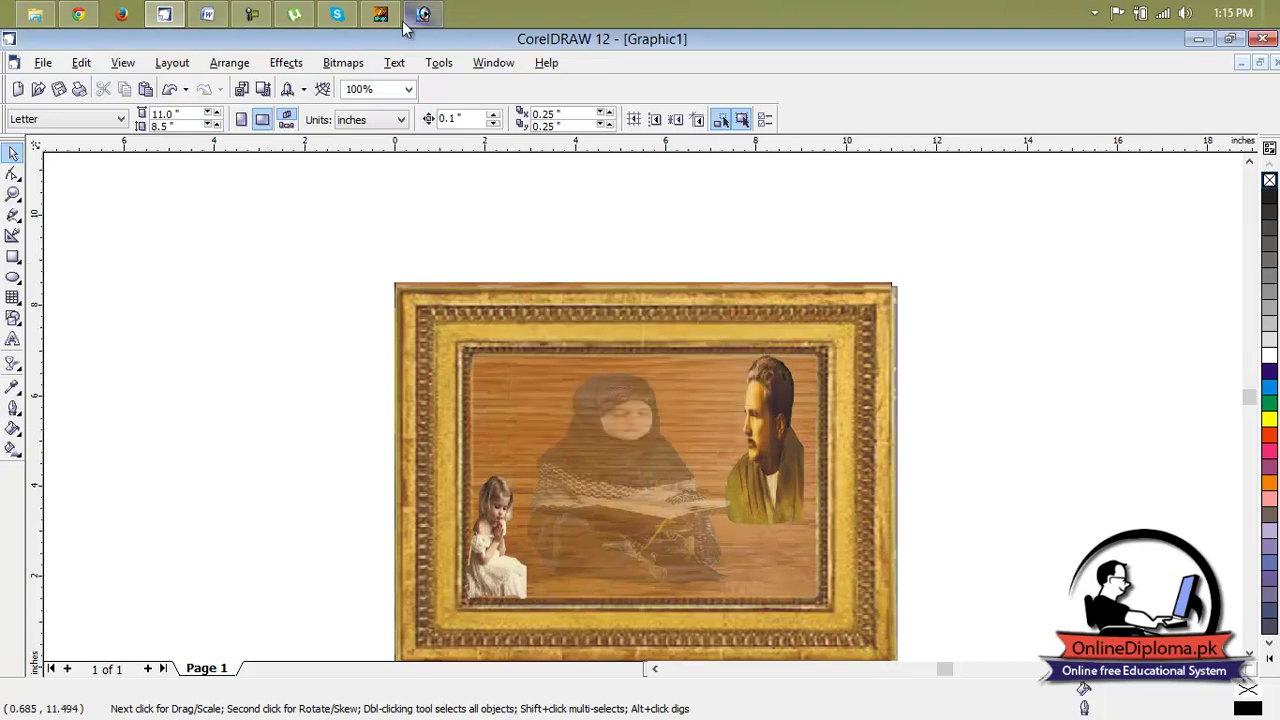
- Copy the whole دُعا text box as an object in InPage and paste it into the CorelDRAW drawing
click(390, 18)
click(805, 259)
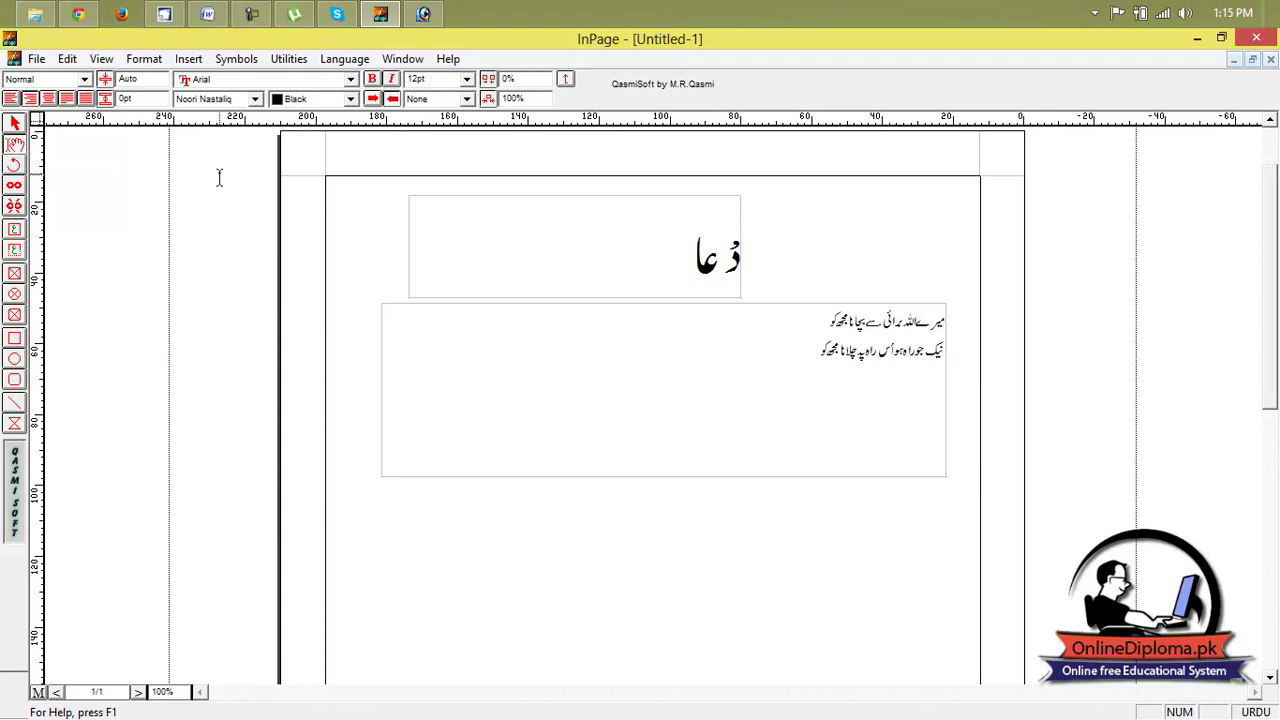
click(15, 122)
click(720, 285)
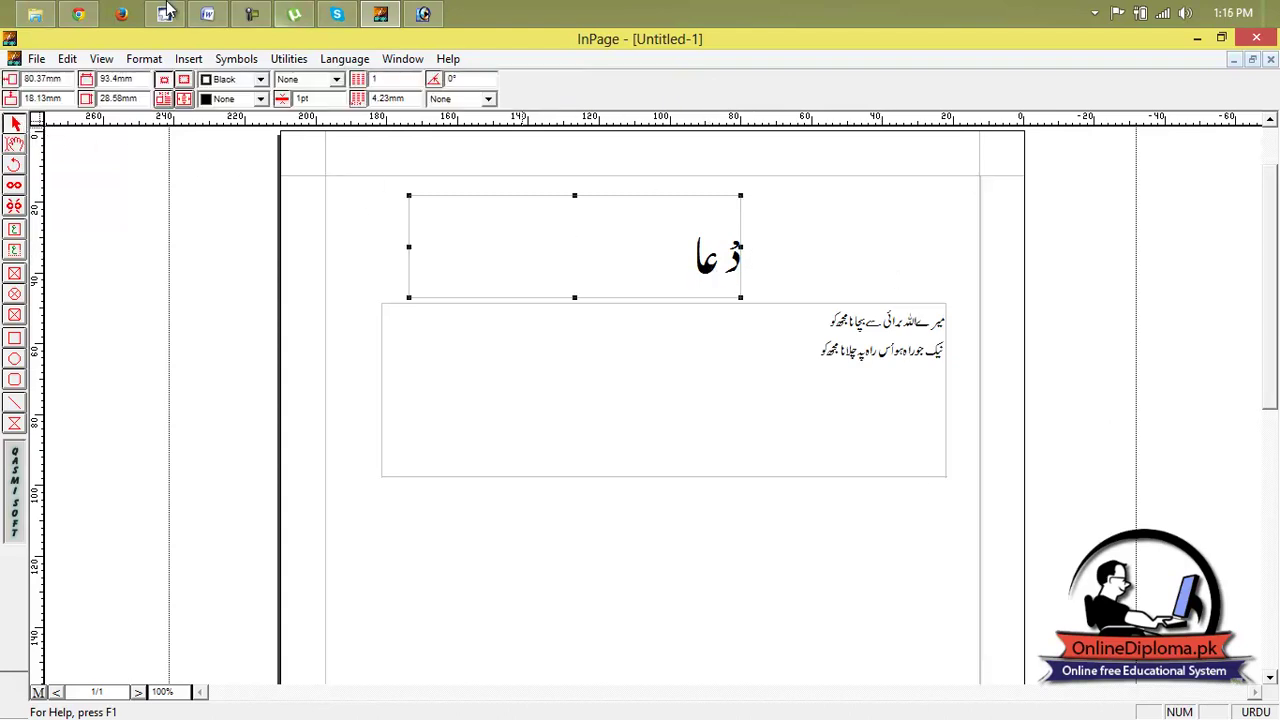
click(381, 12)
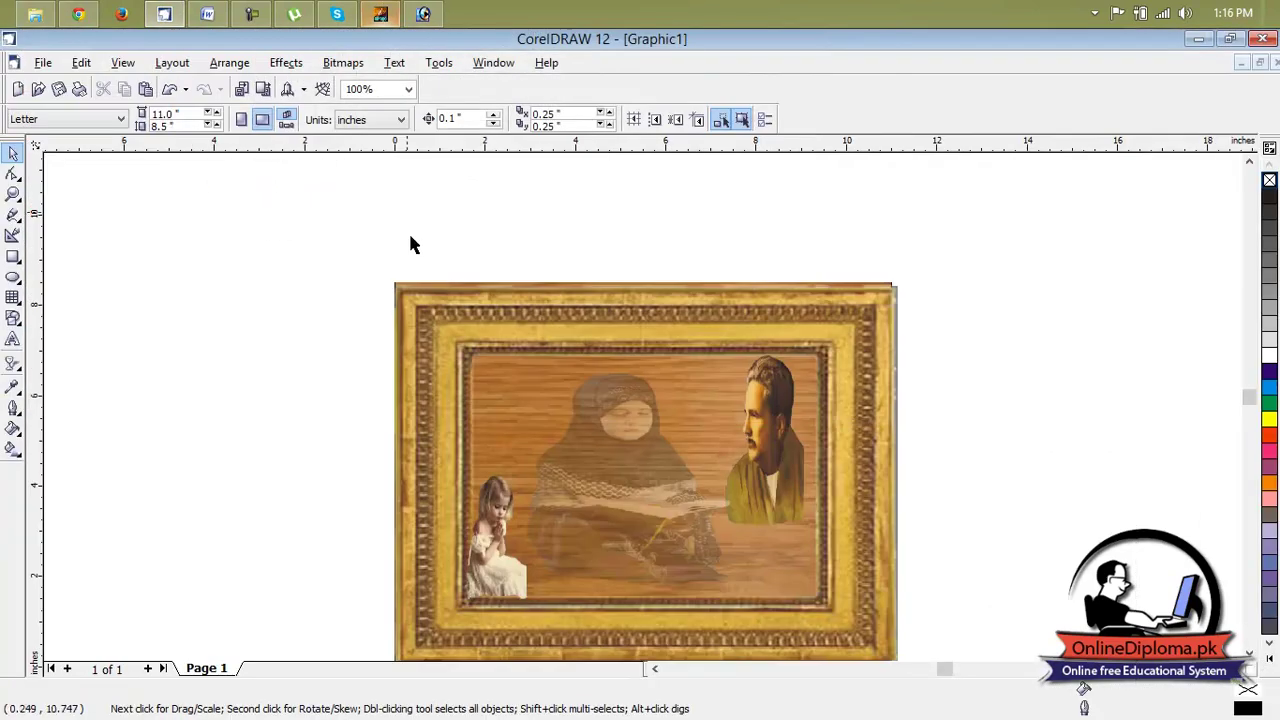
key(ctrl+v)
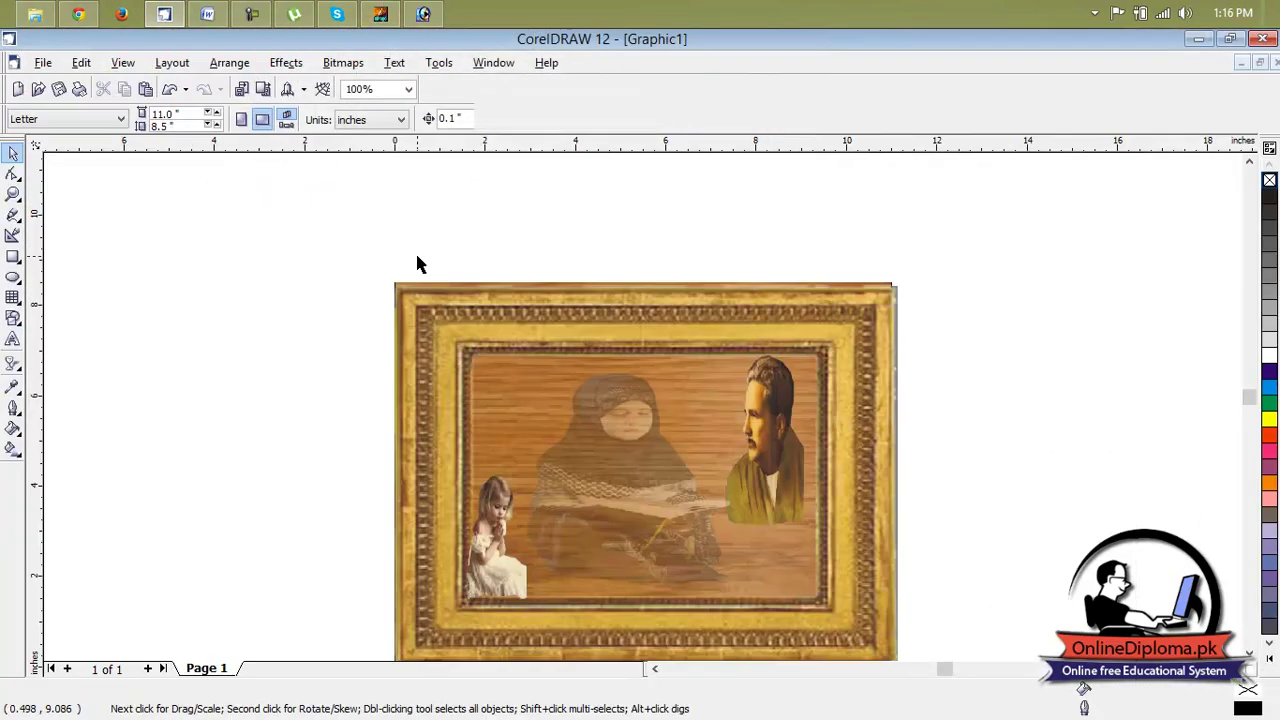
- Move the pasted دُعا heading beside the frame and scale it down to about 1.82 × 1.44 inches
drag(962, 218, 587, 512)
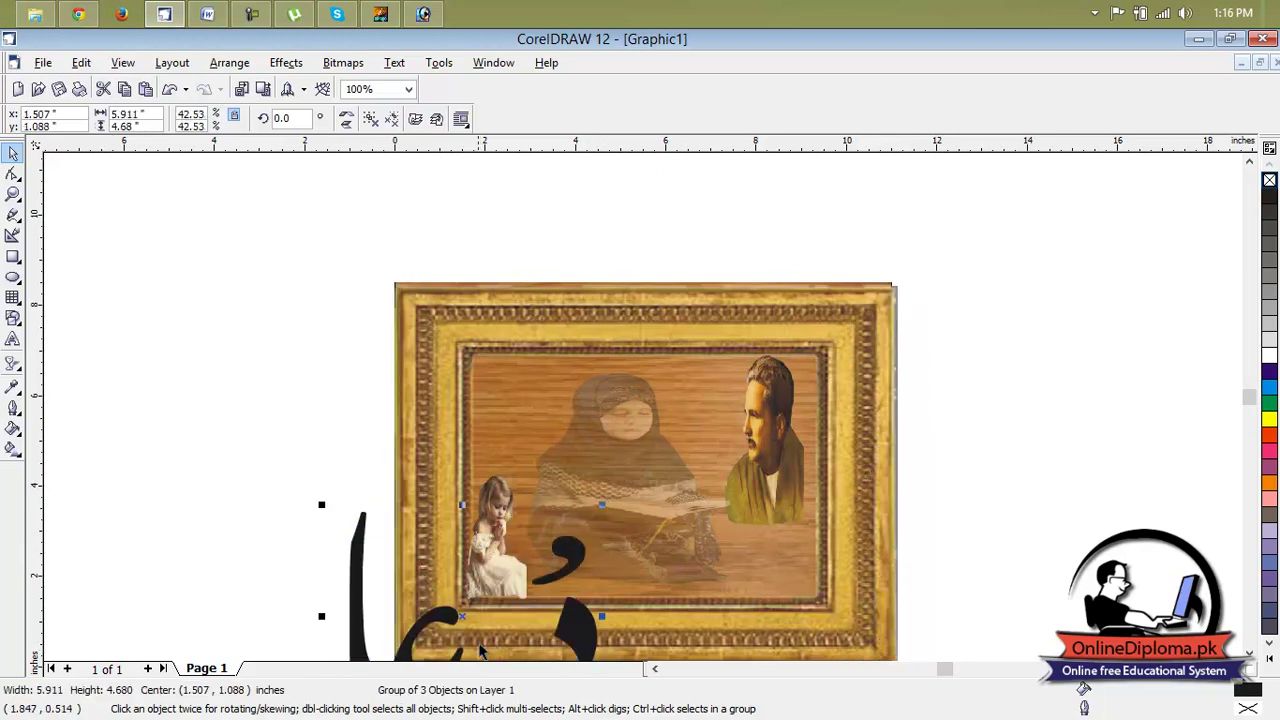
drag(397, 525, 234, 245)
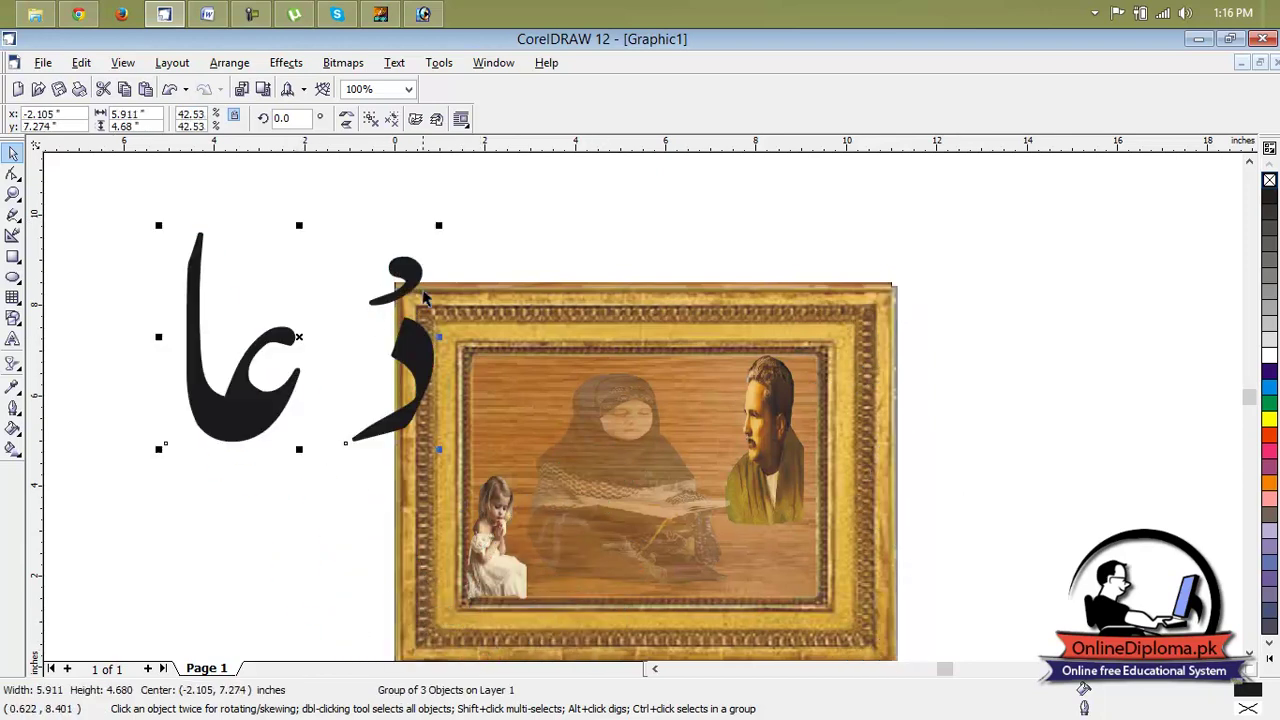
drag(437, 225, 253, 375)
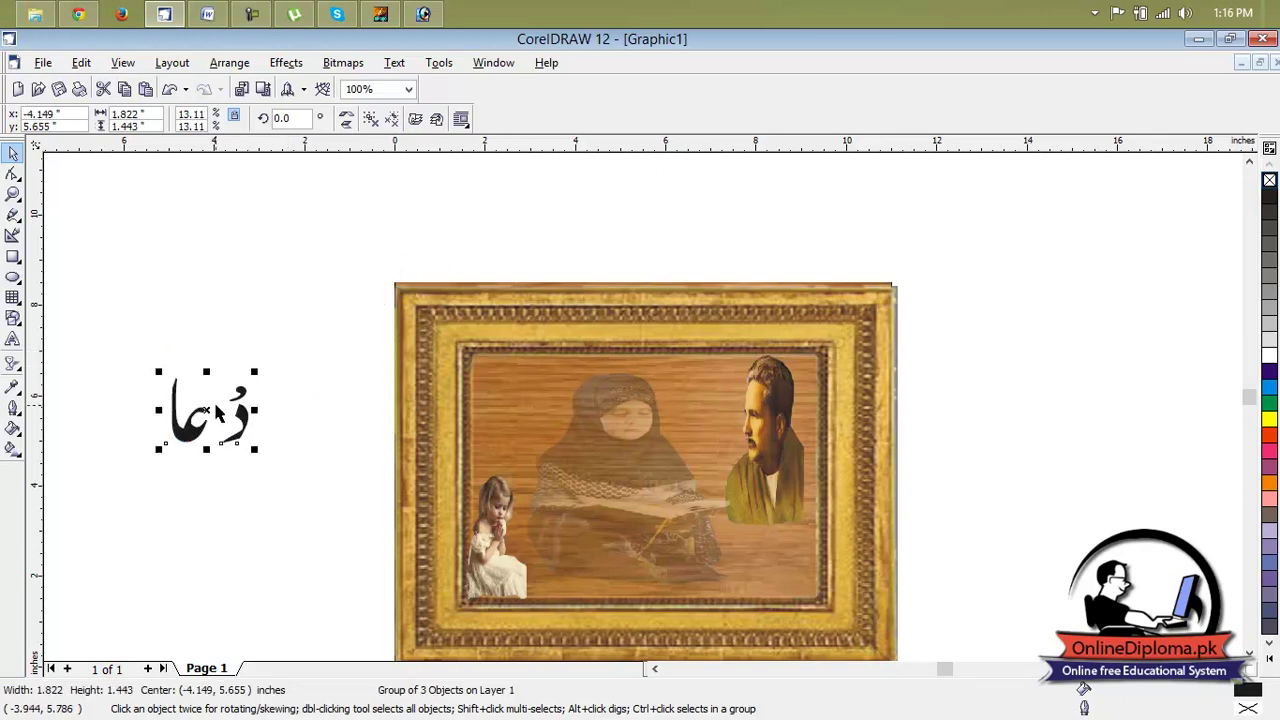
- Place the دُعا heading in the upper-left of the wood area and give it a white fill and a blue outline
drag(206, 410, 551, 395)
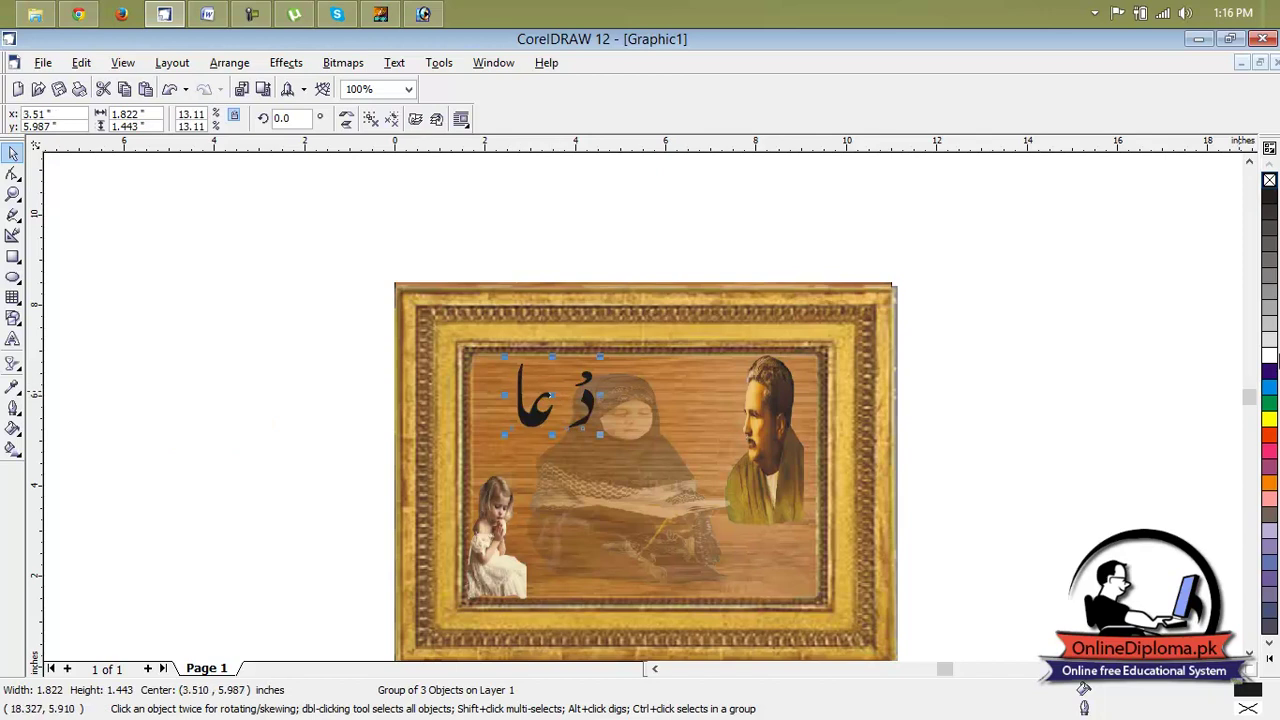
click(1272, 358)
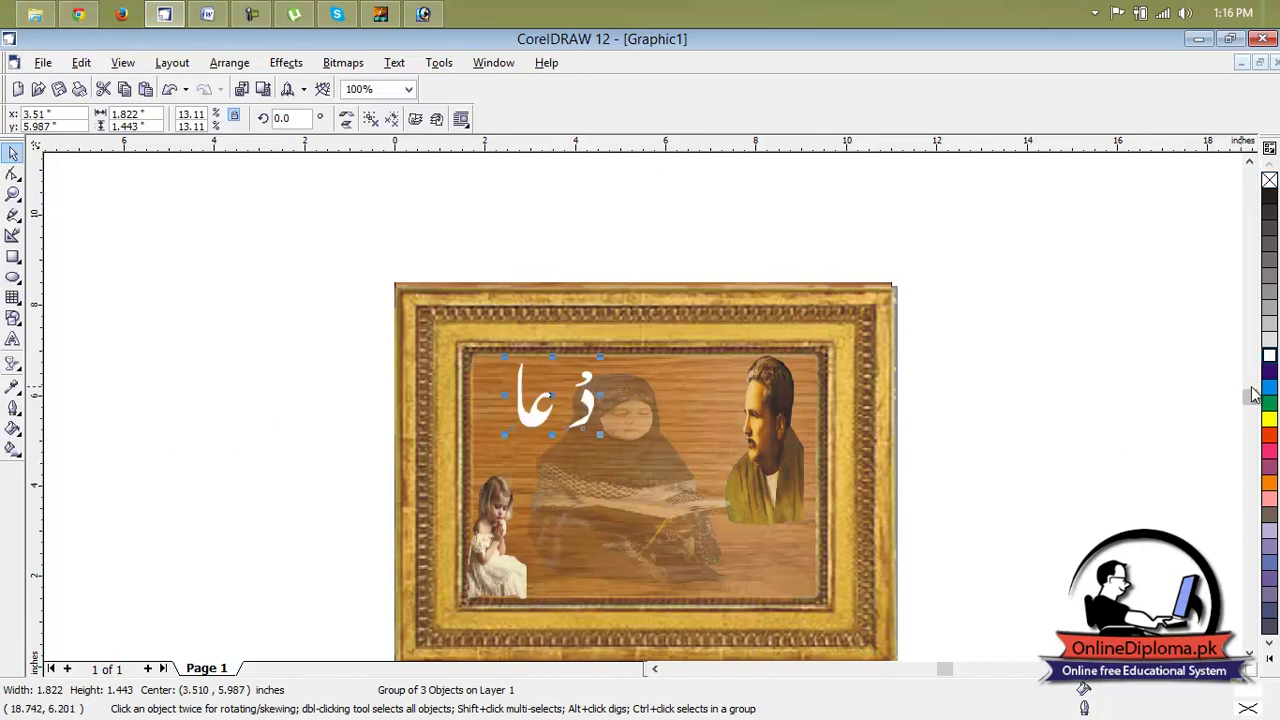
right_click(1272, 398)
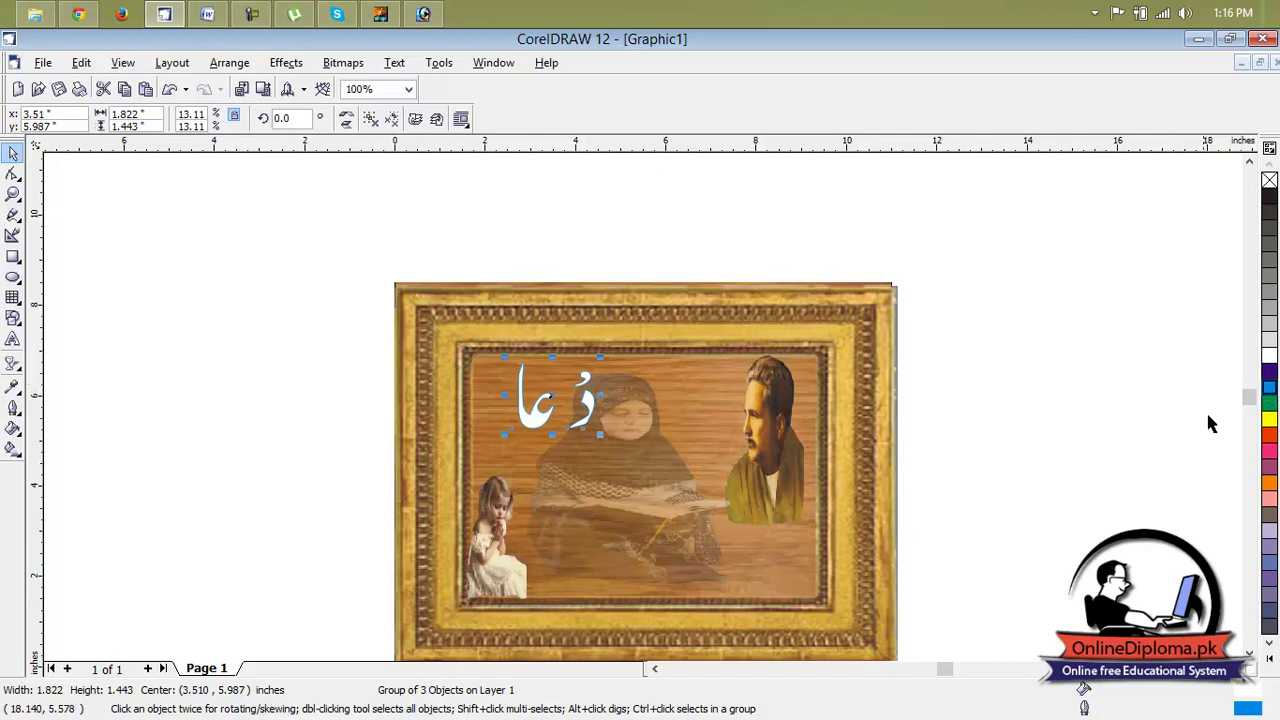
- Reduce the دُعا heading to about 1.28 × 1.15 inches and place it at the top centre of the wood area
drag(552, 394, 755, 392)
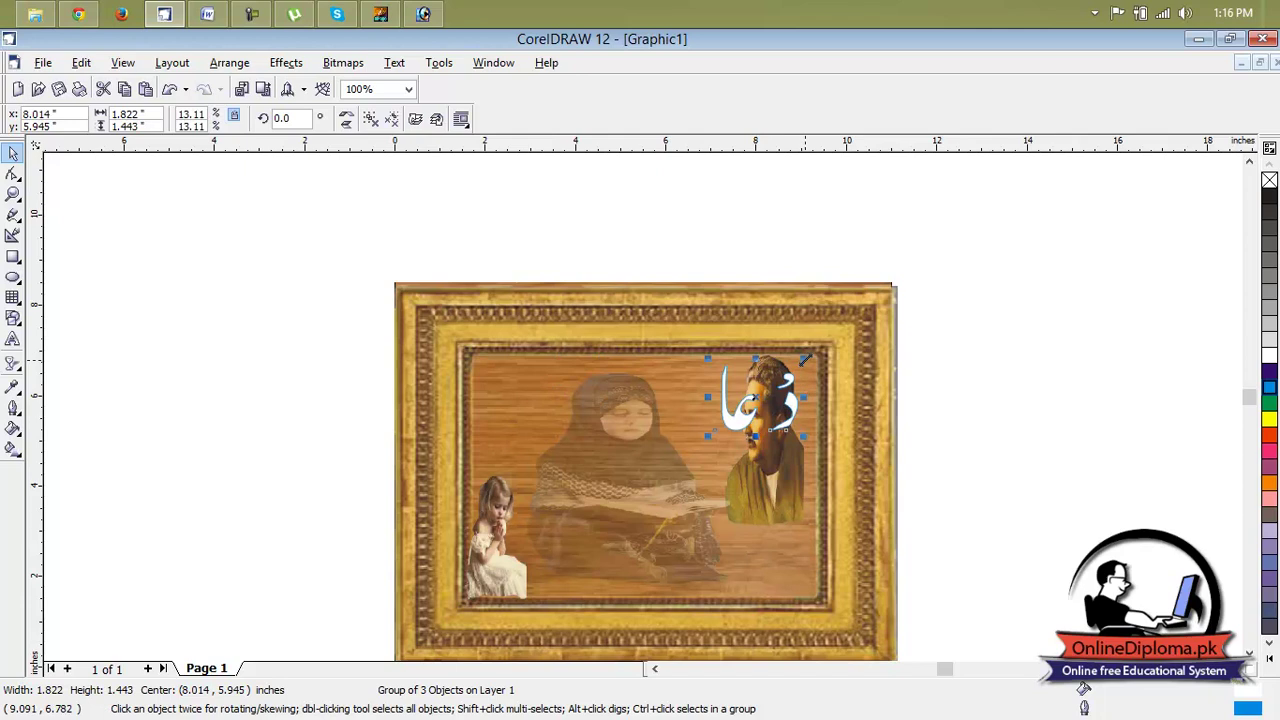
click(797, 361)
click(797, 361)
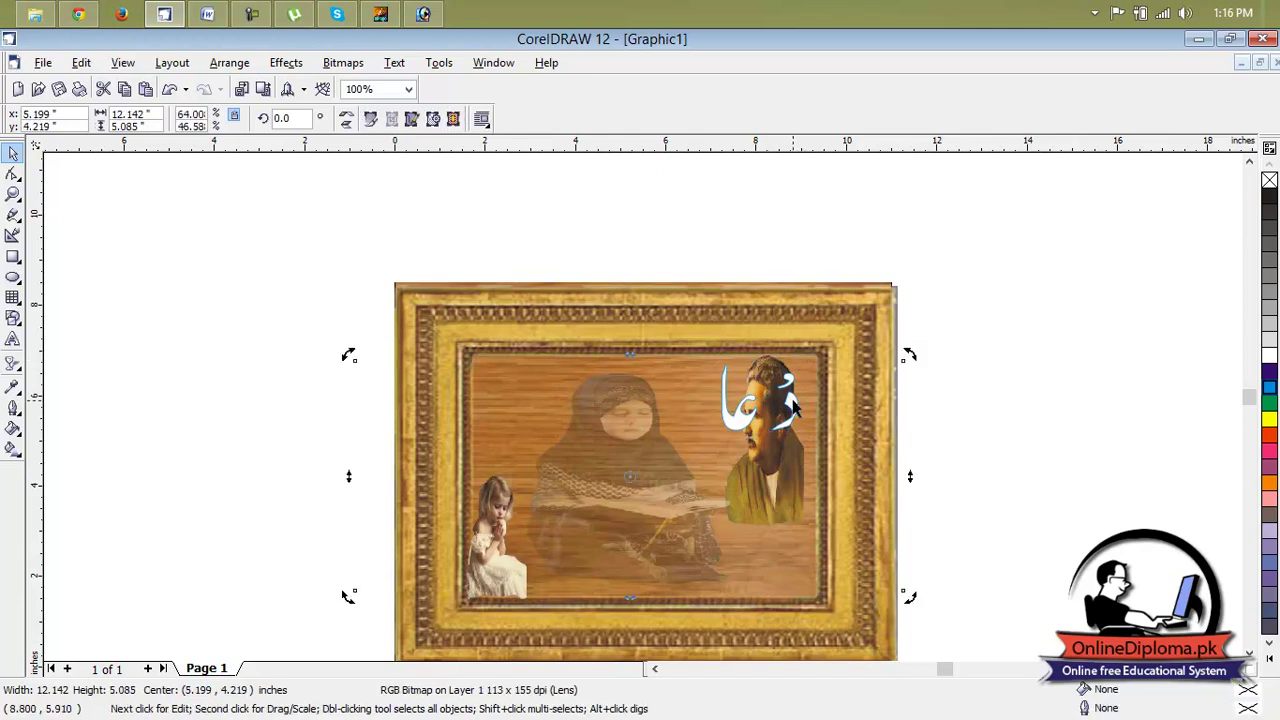
click(796, 402)
drag(801, 357, 766, 387)
drag(688, 388, 629, 420)
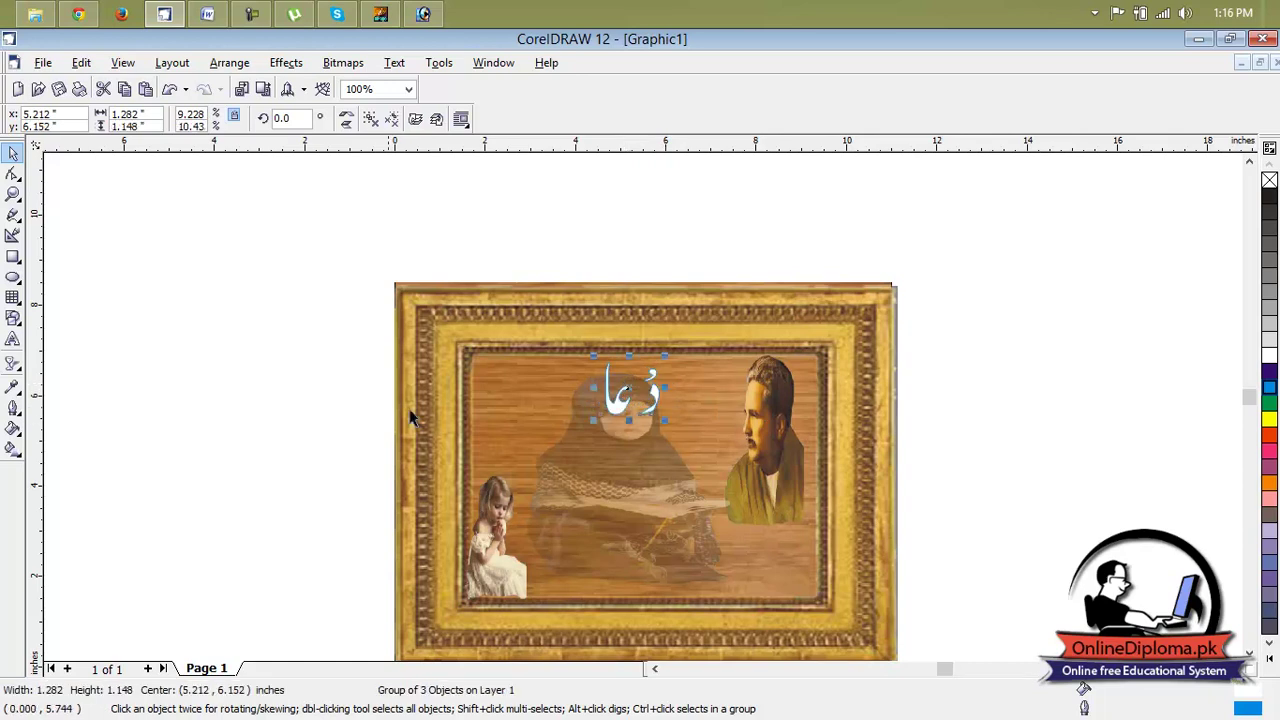
- Try thicker outline widths on the دُعا heading and settle on a thin outline that keeps its white fill readable
click(19, 369)
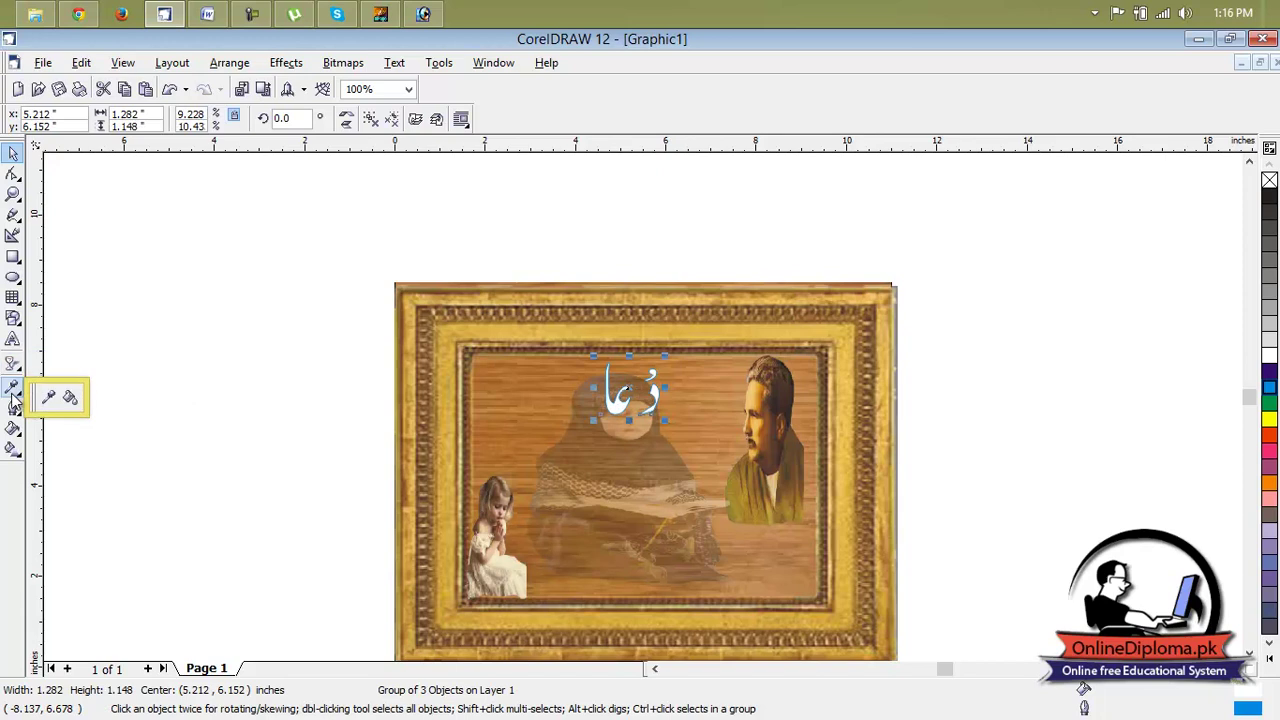
click(22, 415)
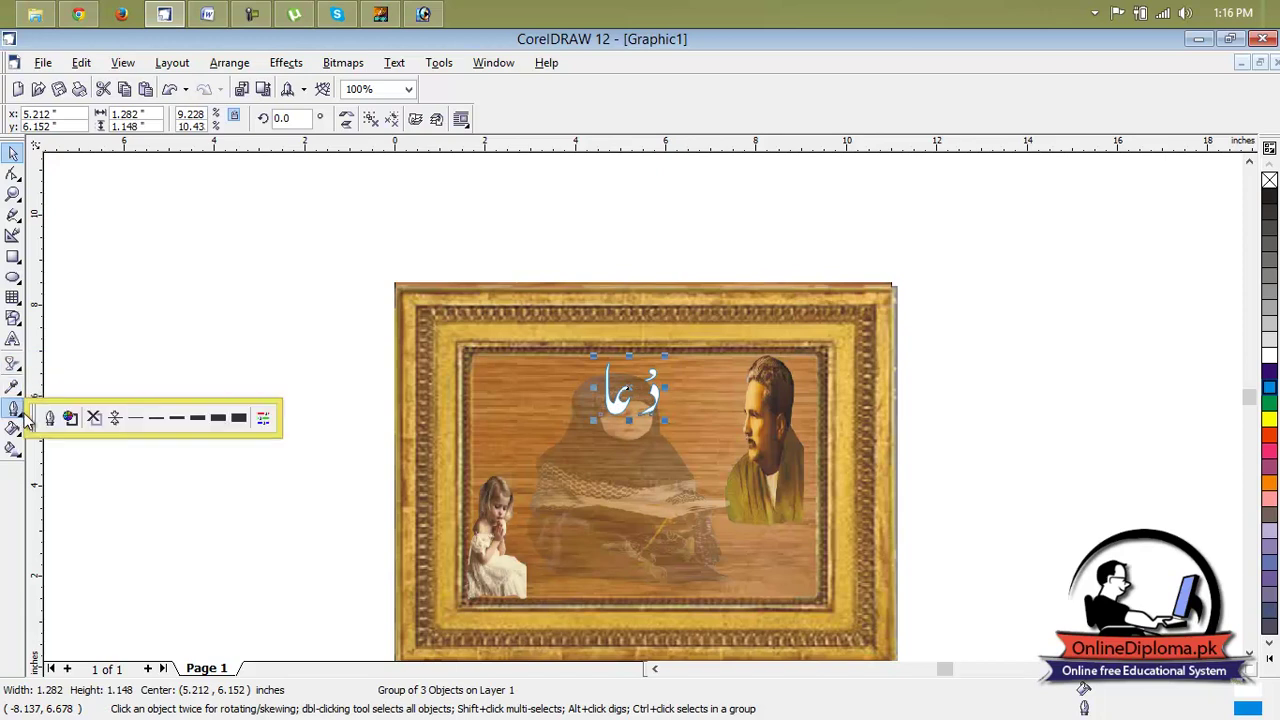
click(178, 418)
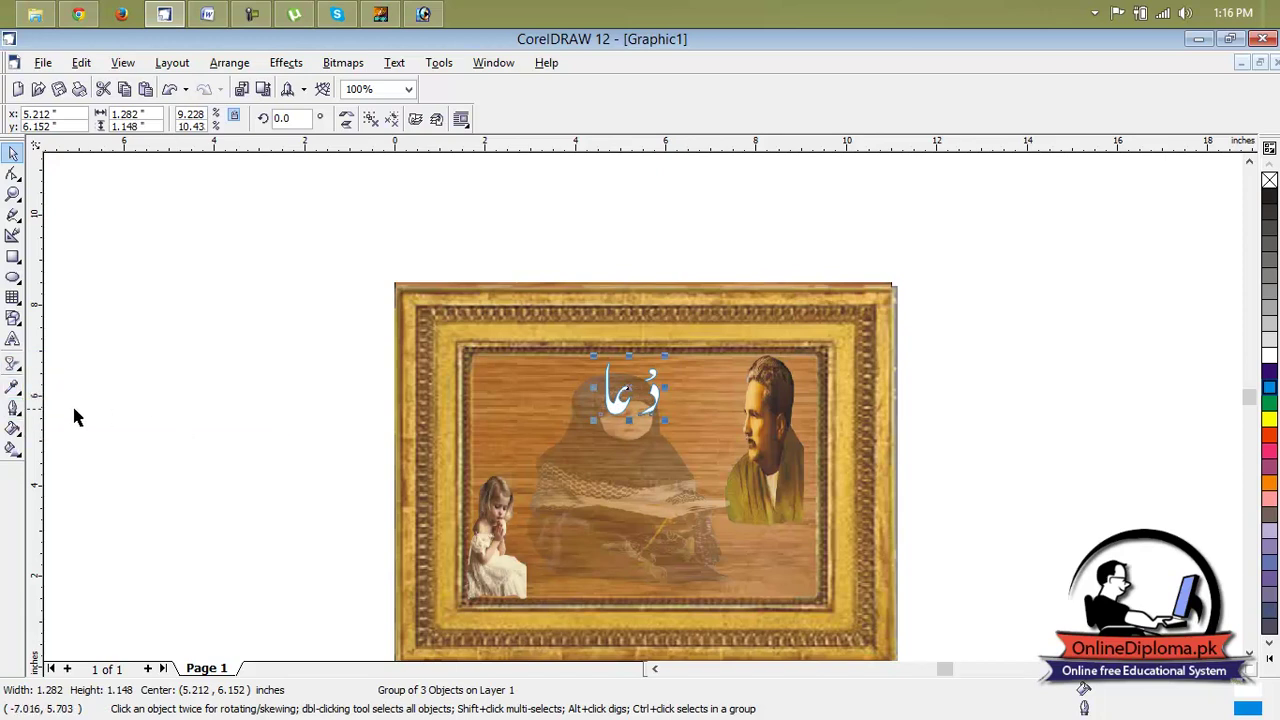
click(13, 408)
click(190, 419)
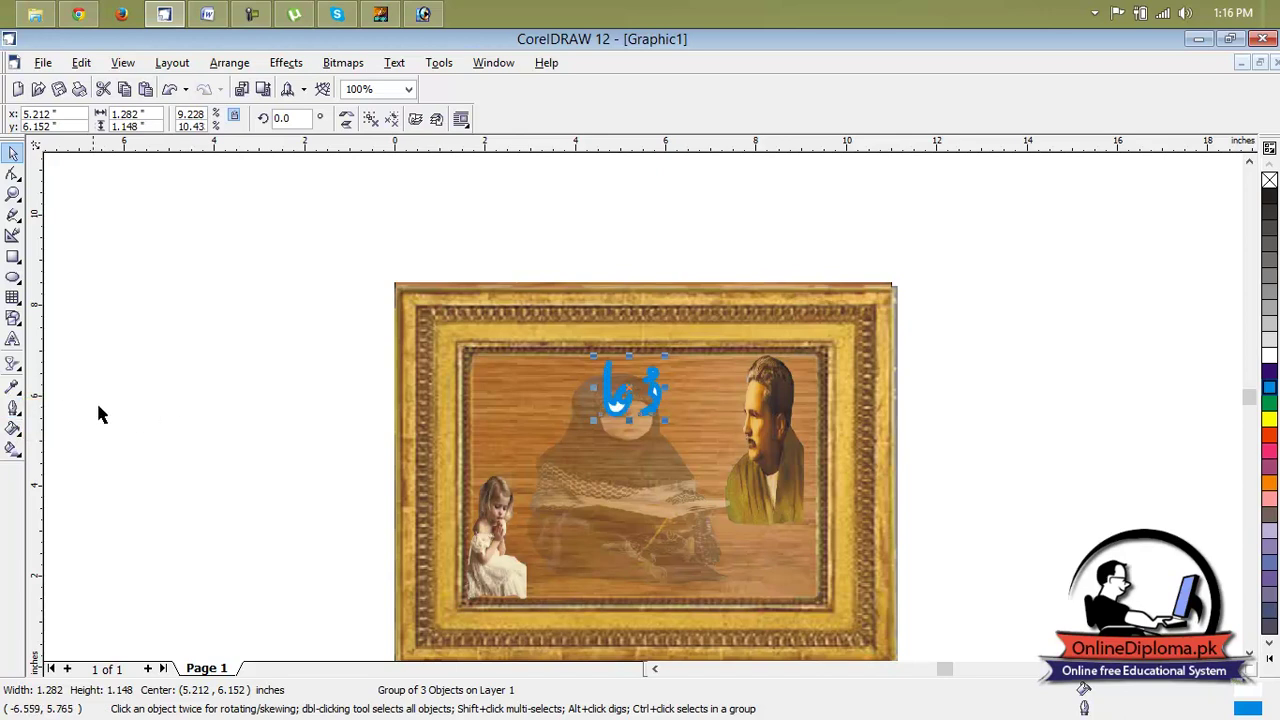
click(13, 408)
click(175, 420)
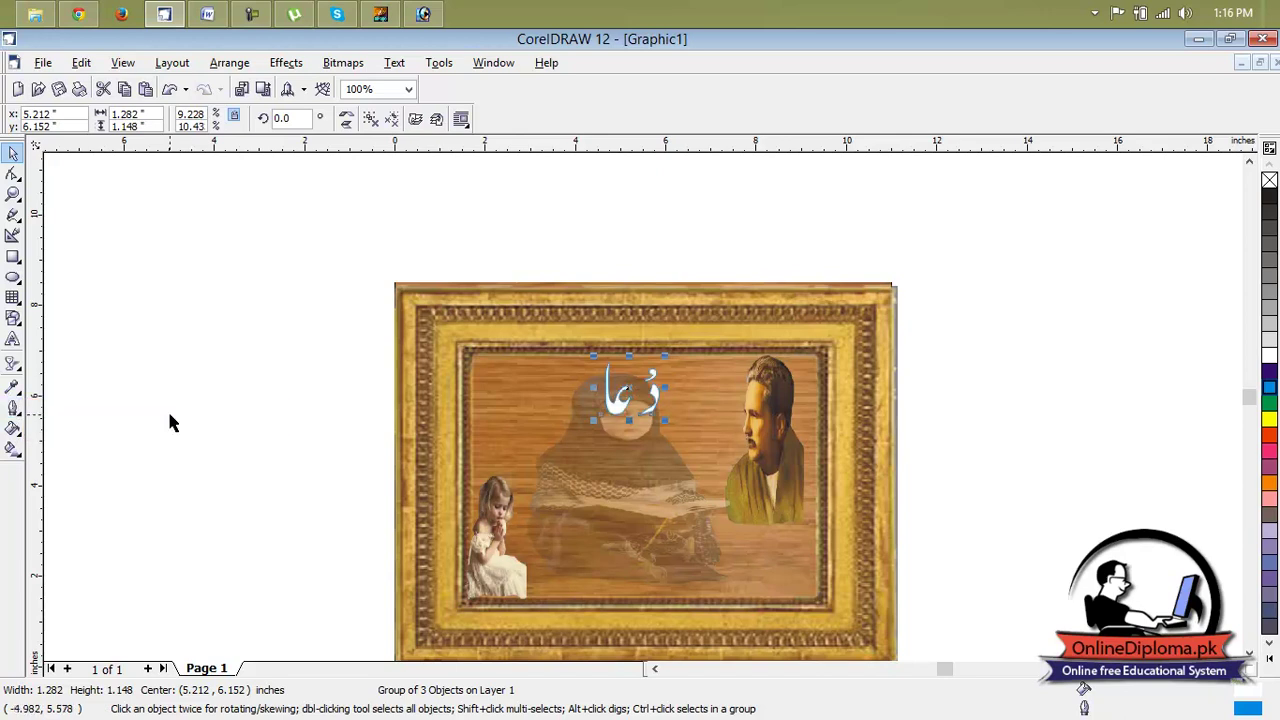
click(1020, 385)
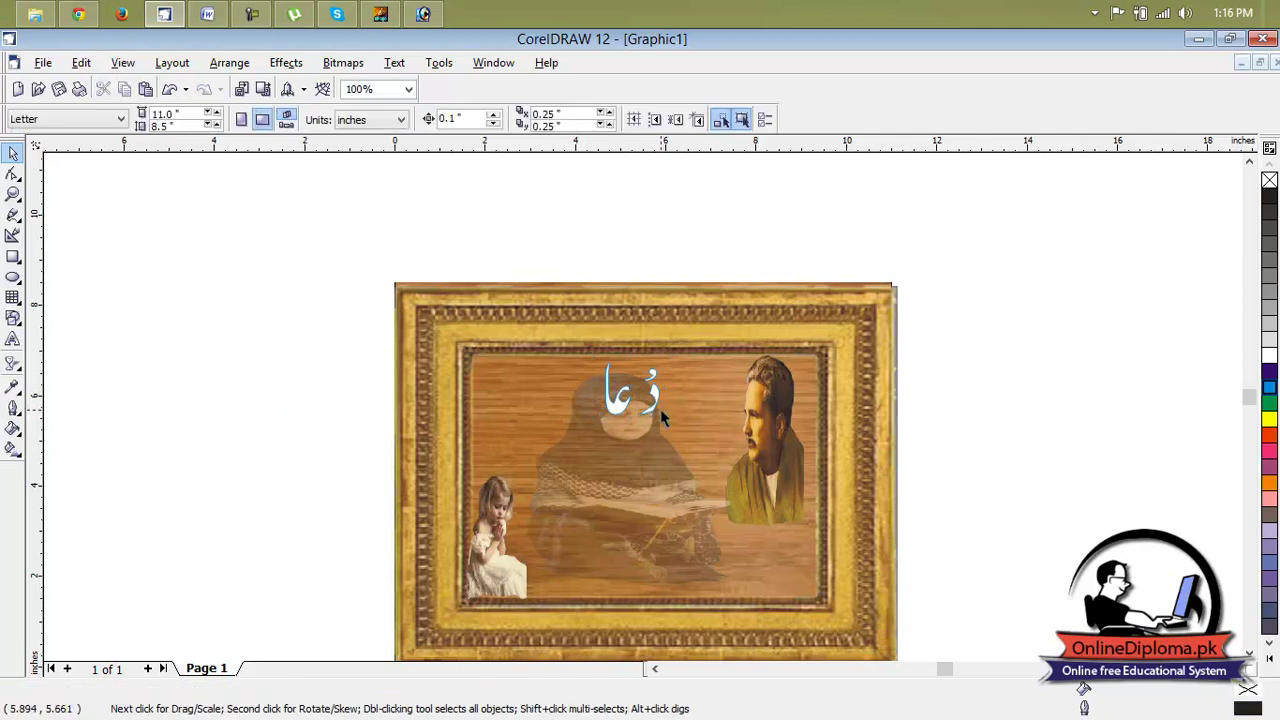
- Copy the two-line verse text box as an object in InPage and paste it into the CorelDRAW drawing
click(381, 14)
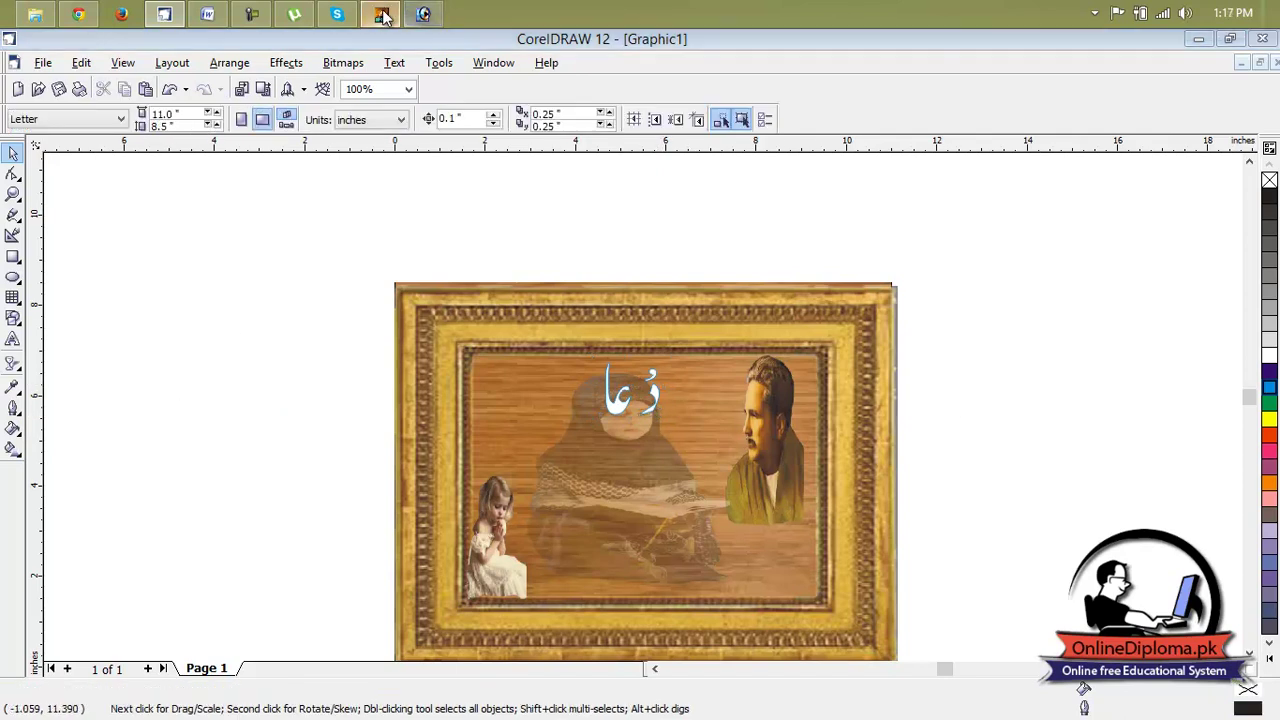
click(838, 340)
click(839, 342)
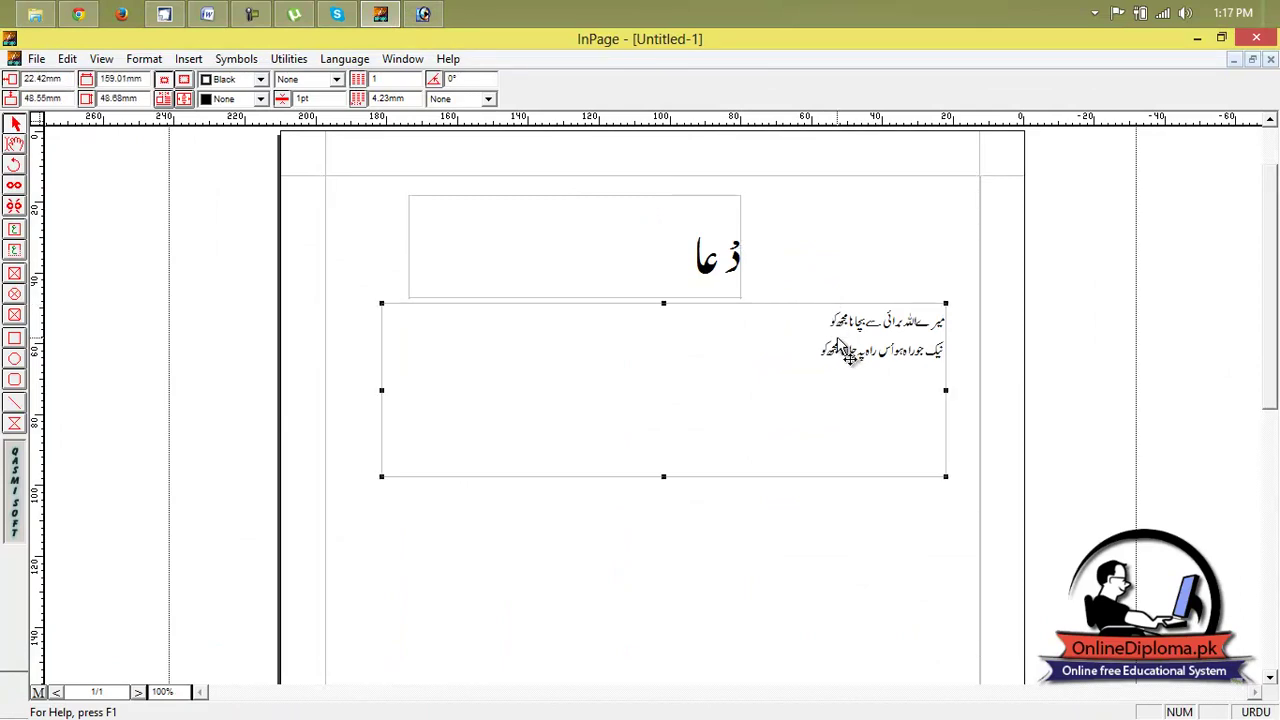
mouse_move(165, 14)
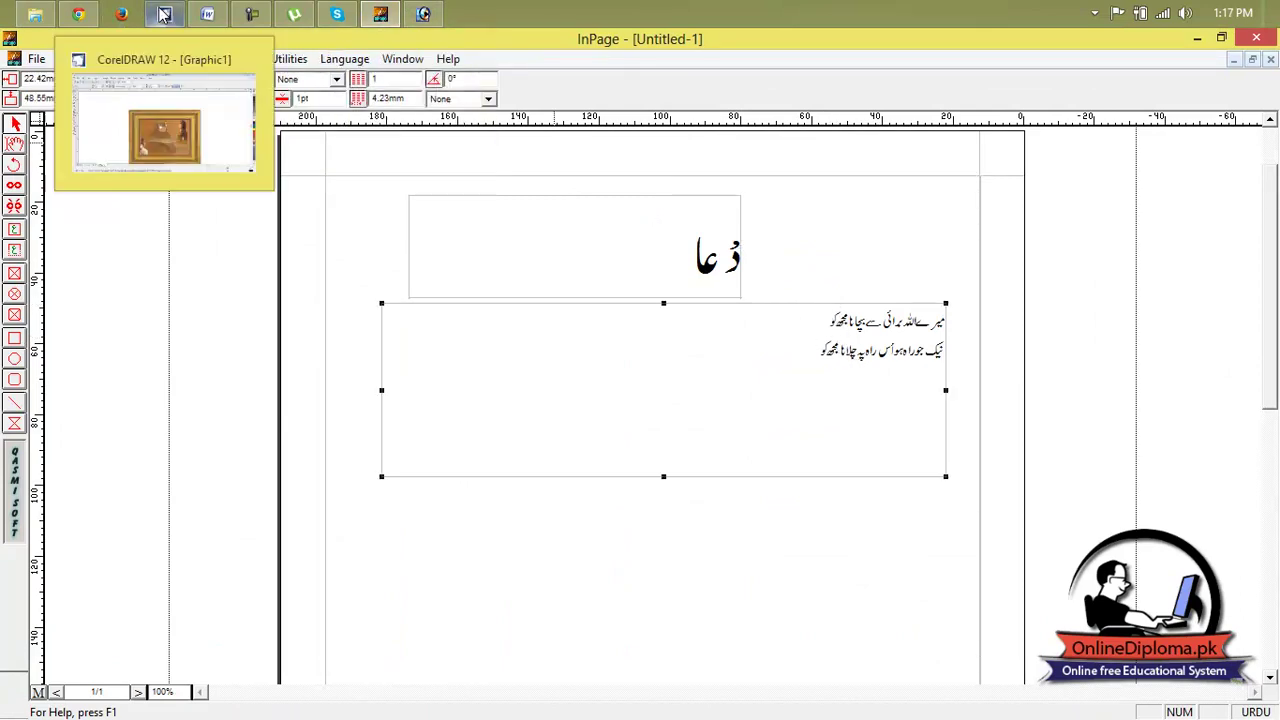
click(165, 14)
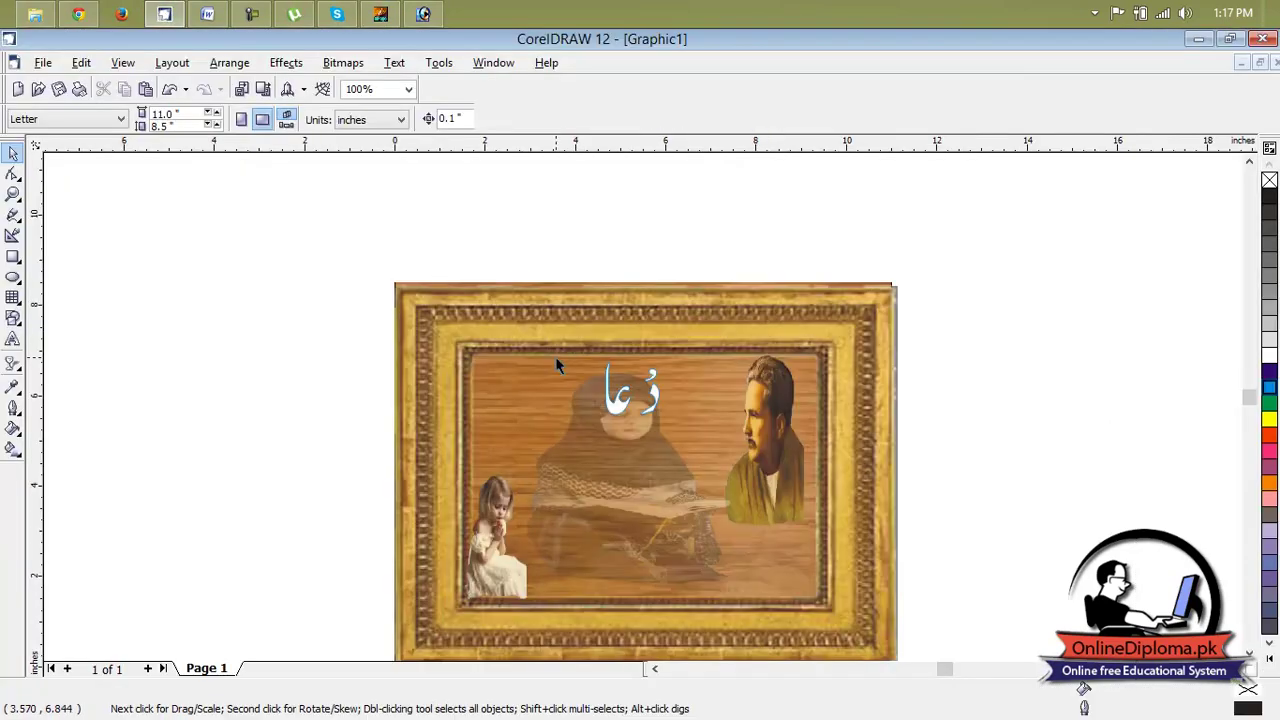
key(ctrl+v)
- Scale the pasted verse down to about 7.06 × 3.00 inches and place it on the wood area below the دُعا heading
scroll(722, 330, down, 3)
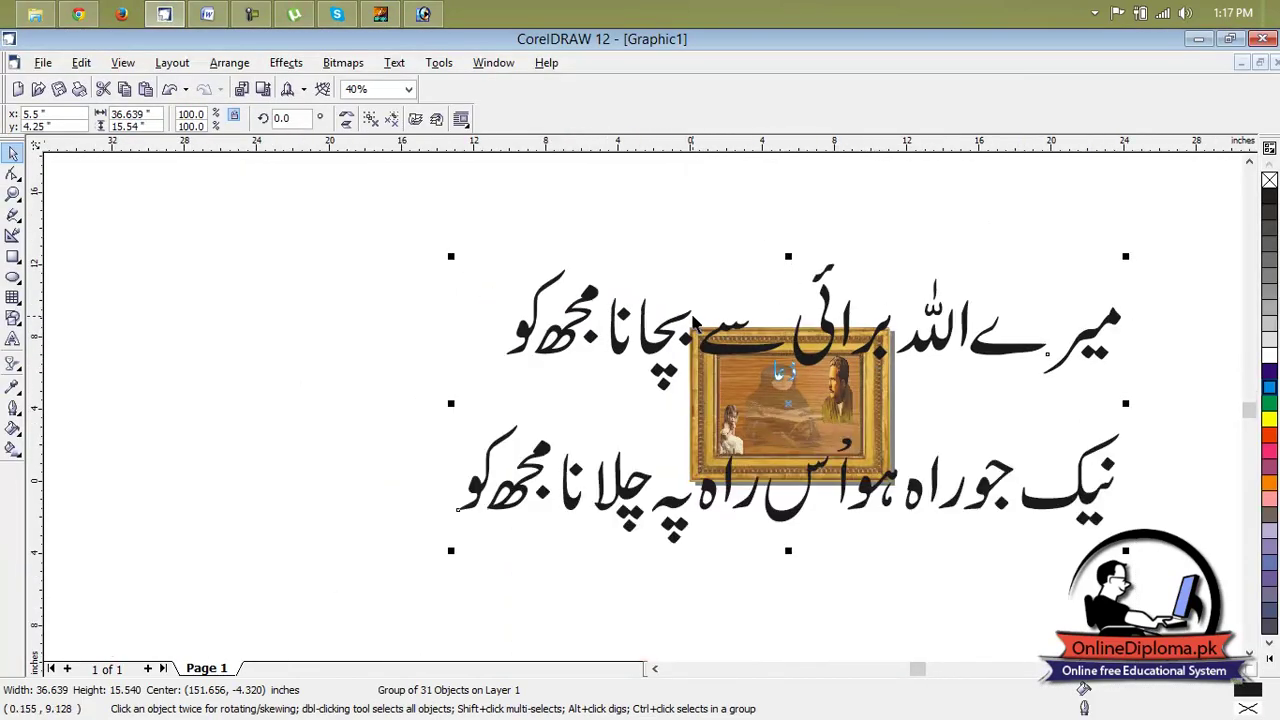
drag(1126, 256, 782, 418)
scroll(782, 420, up, 2)
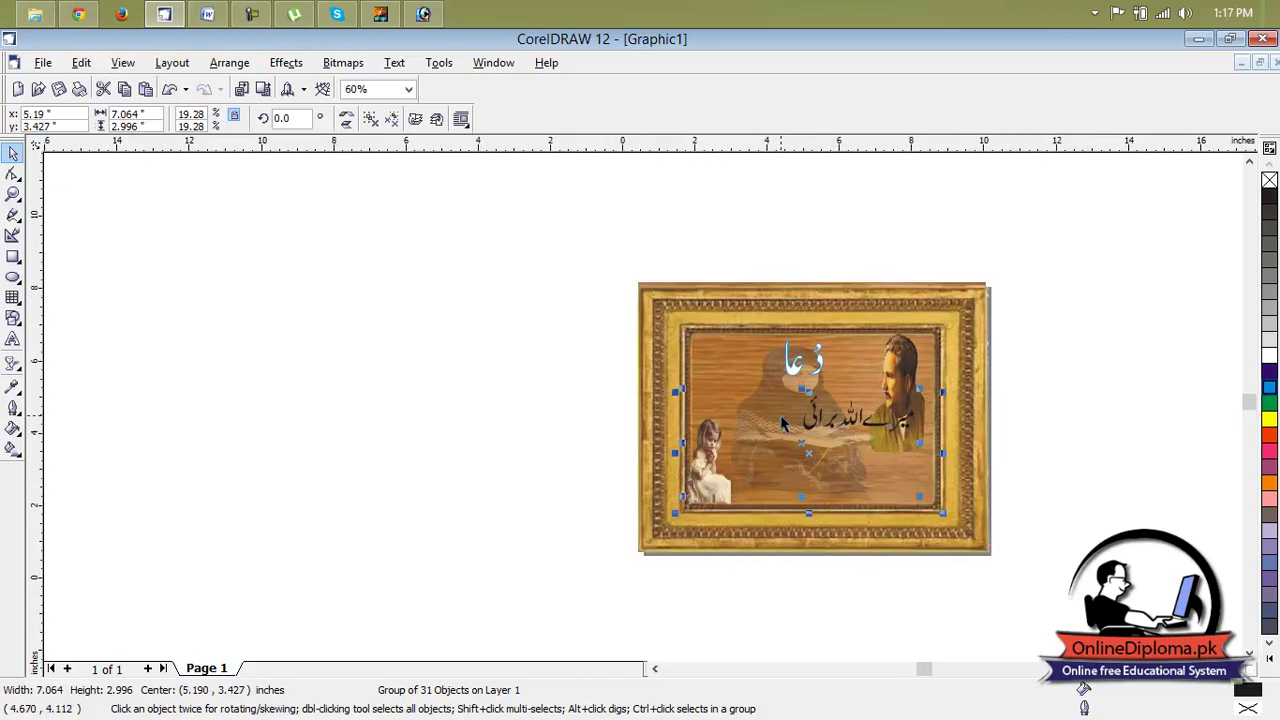
scroll(782, 424, up, 1)
scroll(782, 424, up, 1)
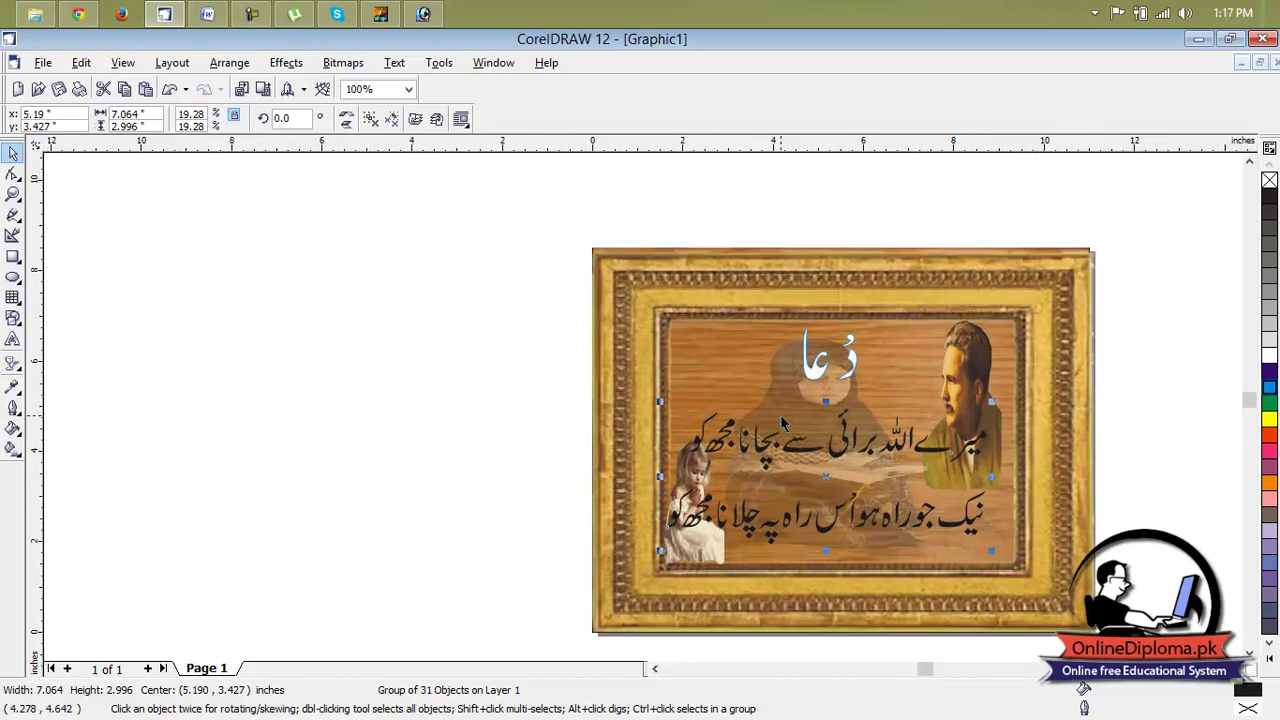
- Try blue and red fills on the two verse lines, then give them a yellow fill and a red outline
click(1269, 390)
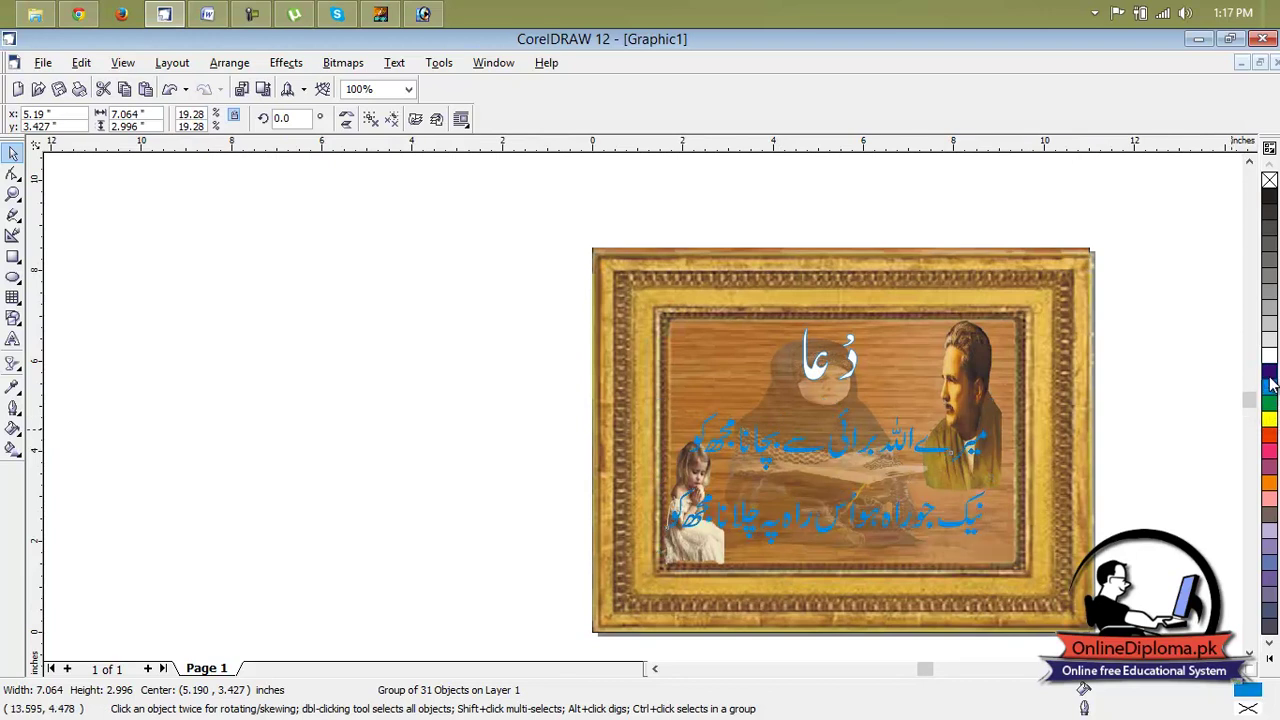
click(1269, 370)
click(1272, 435)
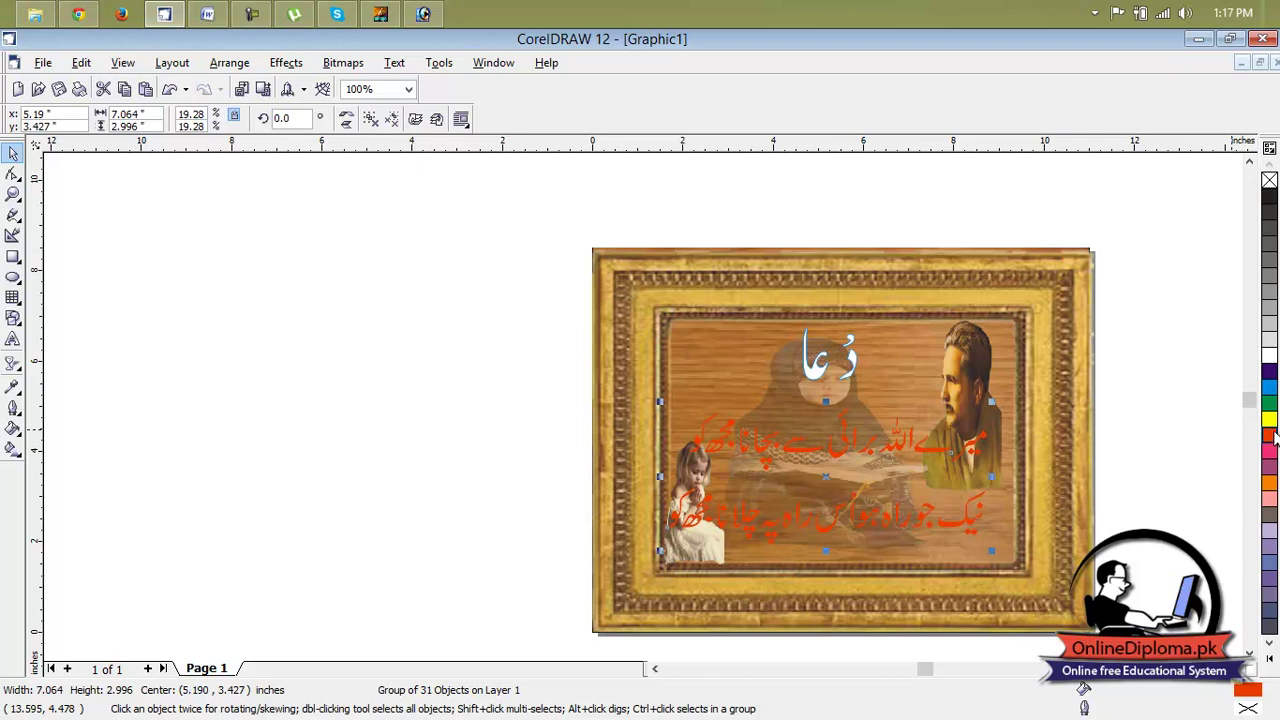
click(1270, 420)
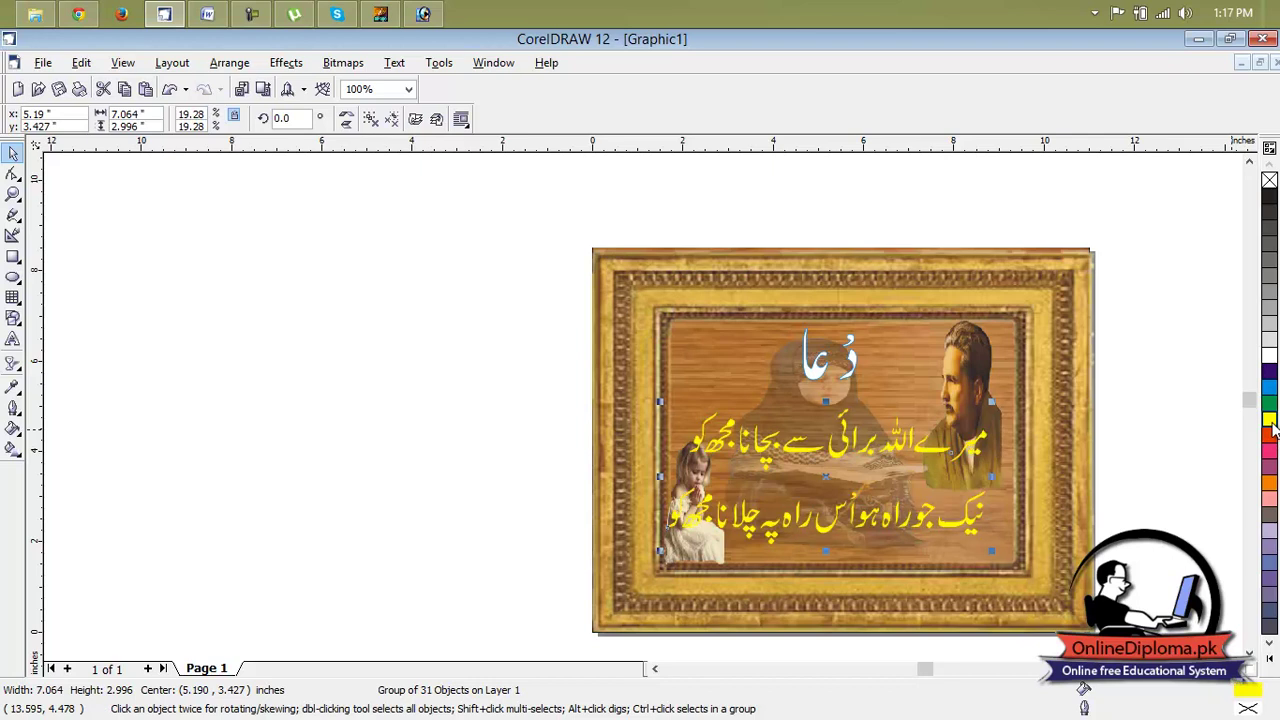
click(1131, 391)
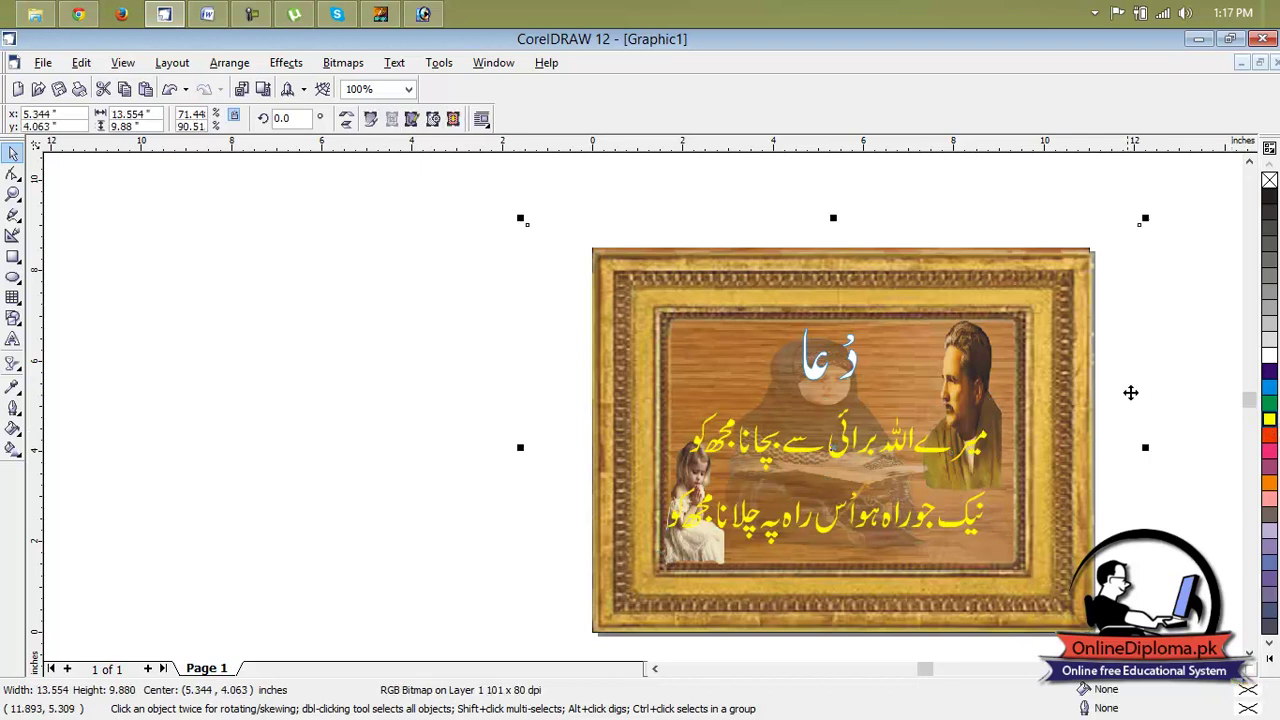
click(958, 452)
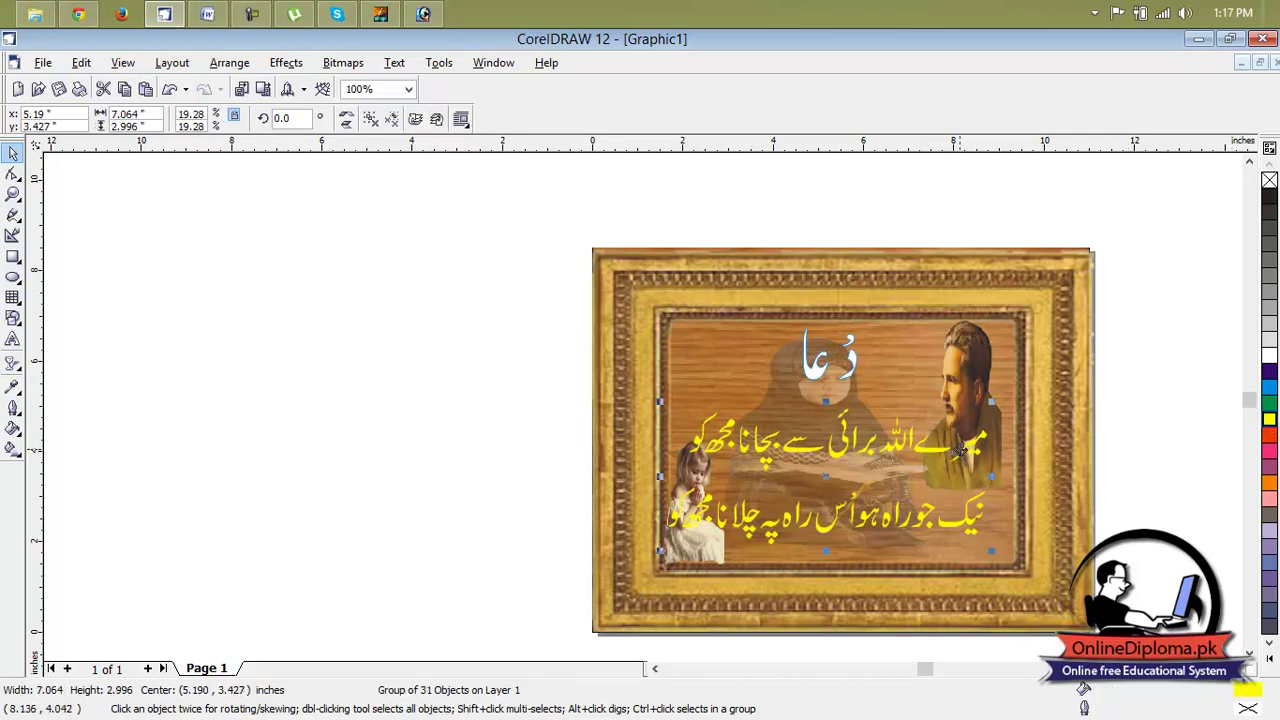
click(1270, 447)
click(1177, 437)
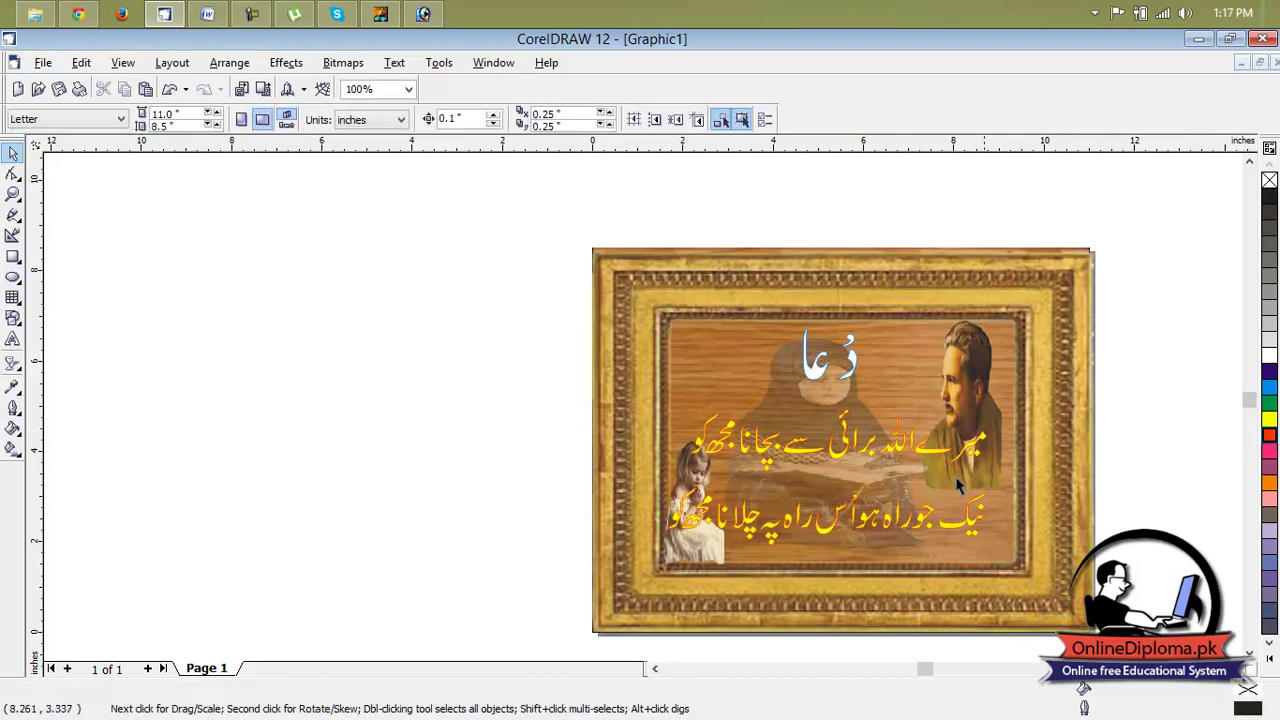
- Recolour the دُعا heading with a red fill and a yellow outline, and leave it deselected
click(1248, 668)
click(1248, 668)
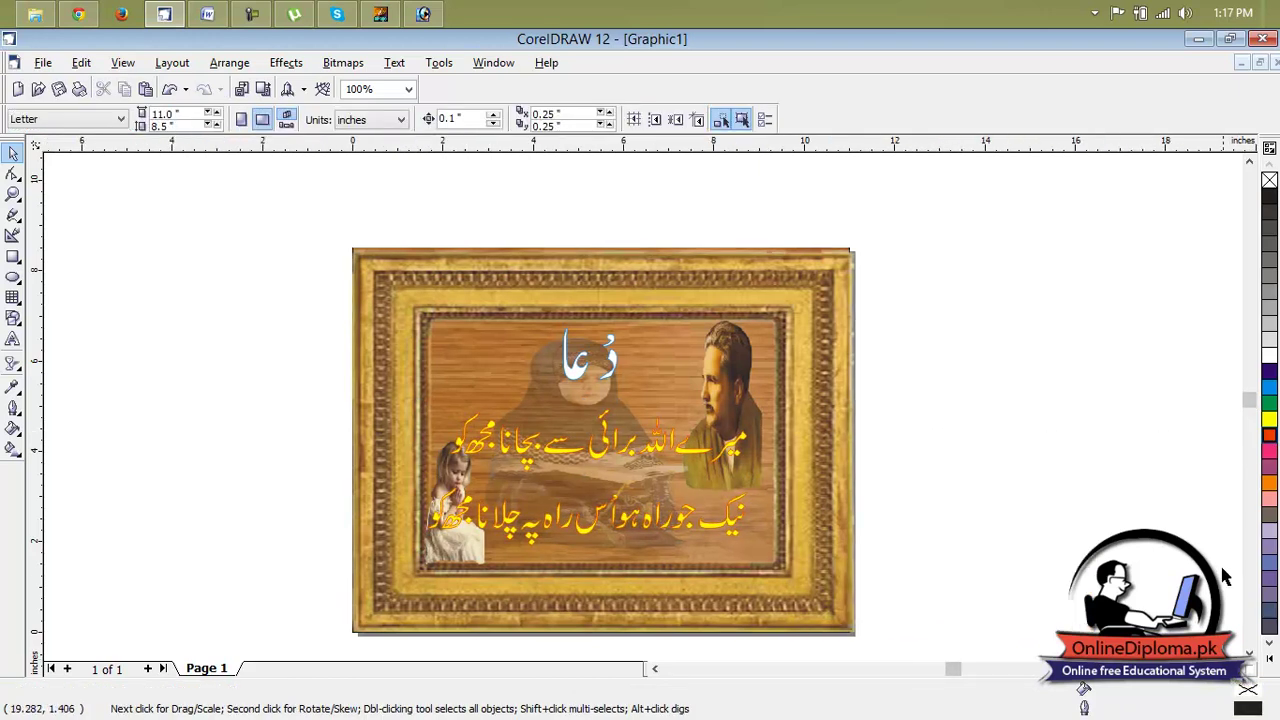
click(1249, 652)
click(1249, 652)
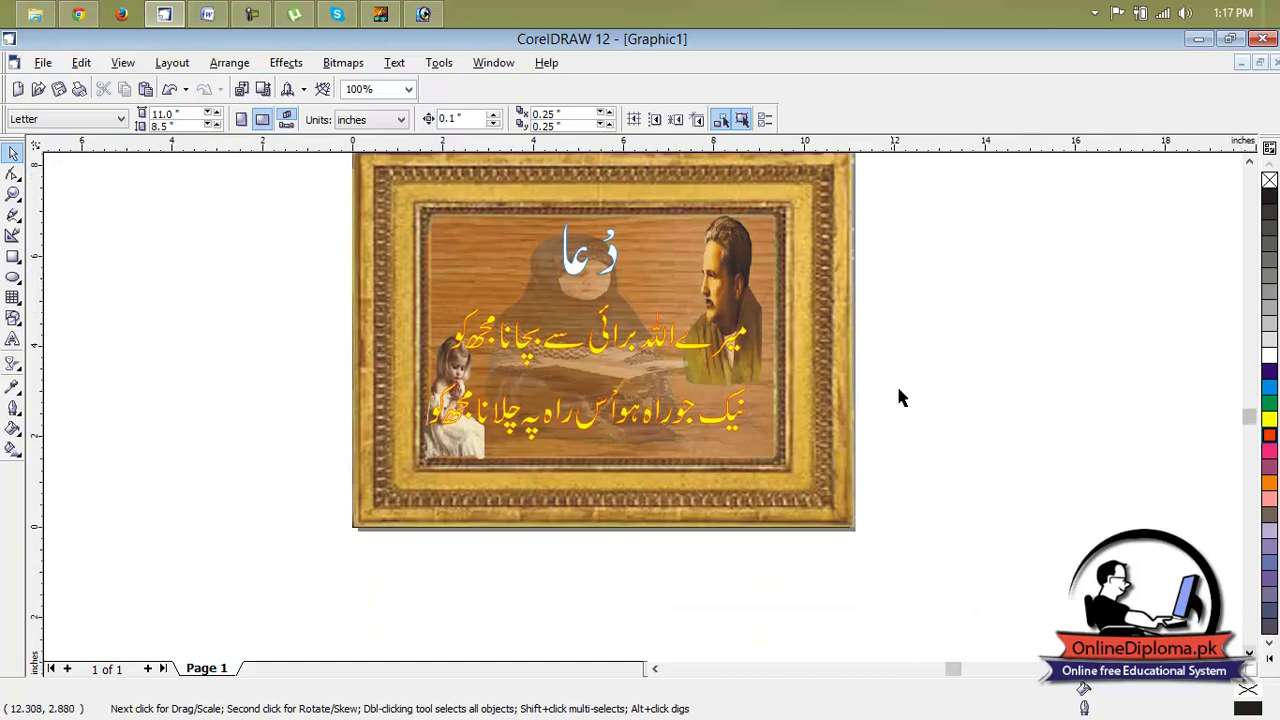
click(618, 258)
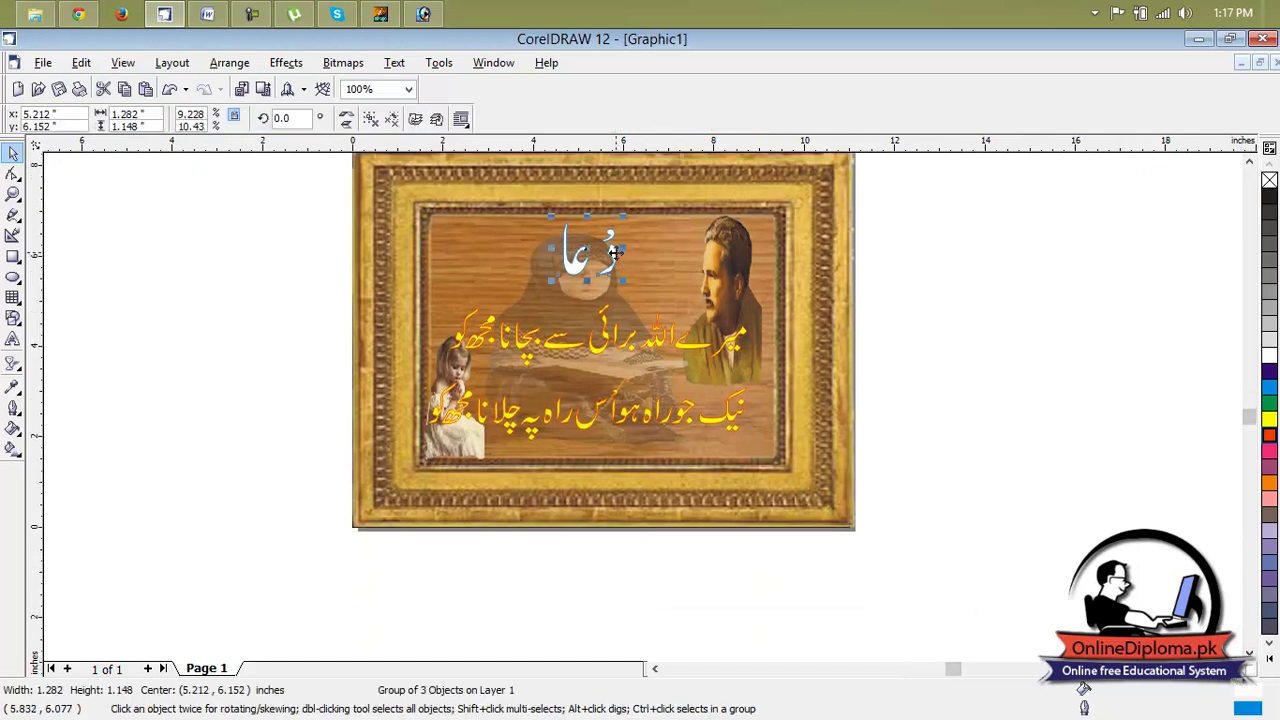
click(1270, 436)
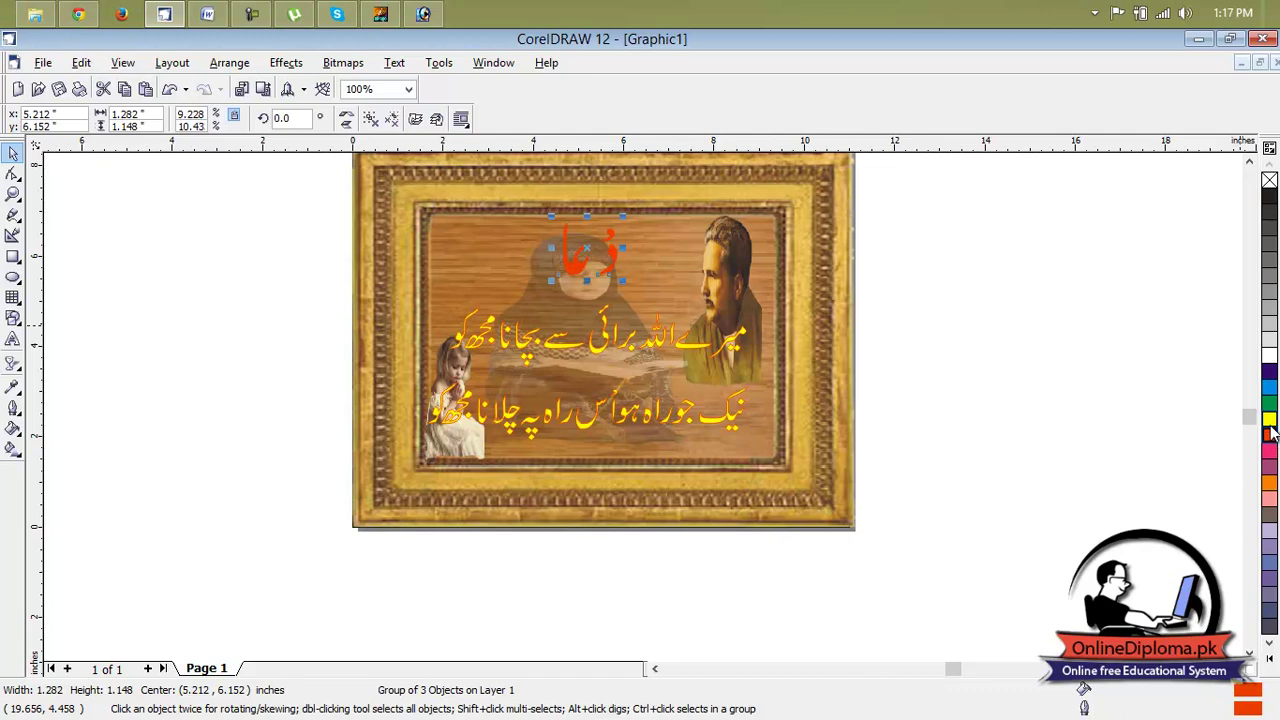
click(1270, 430)
click(1042, 388)
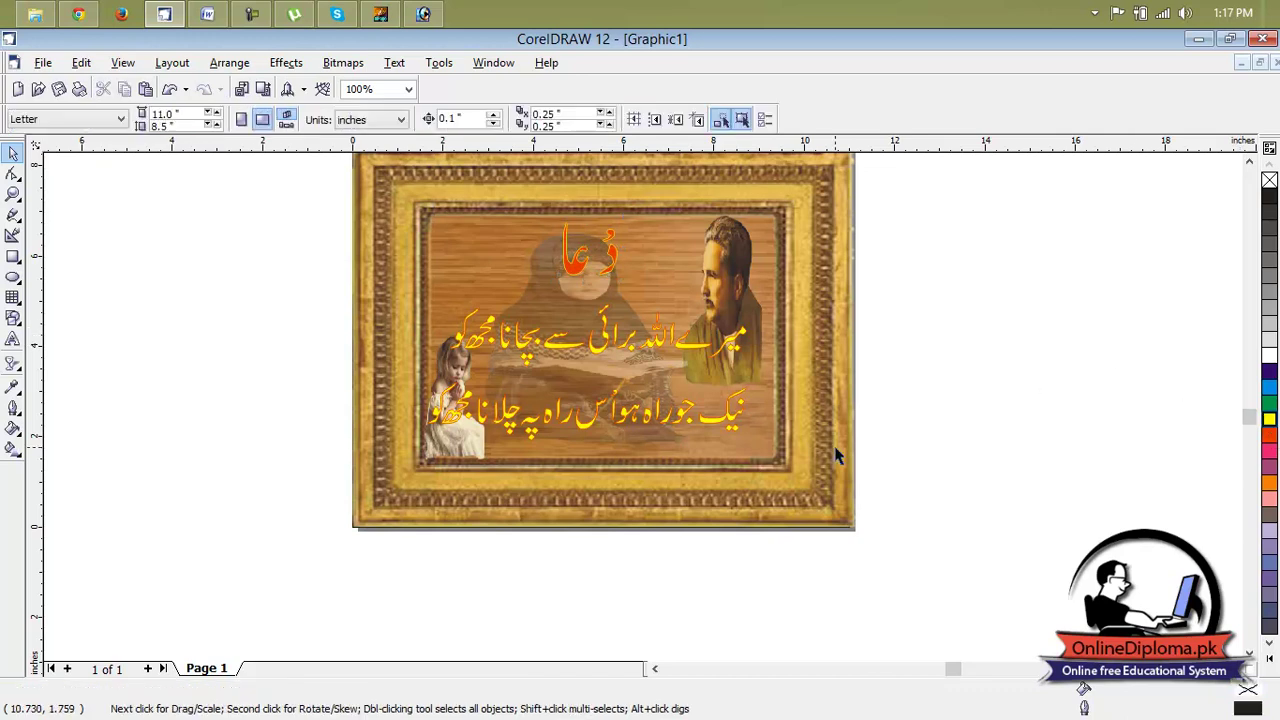
click(606, 256)
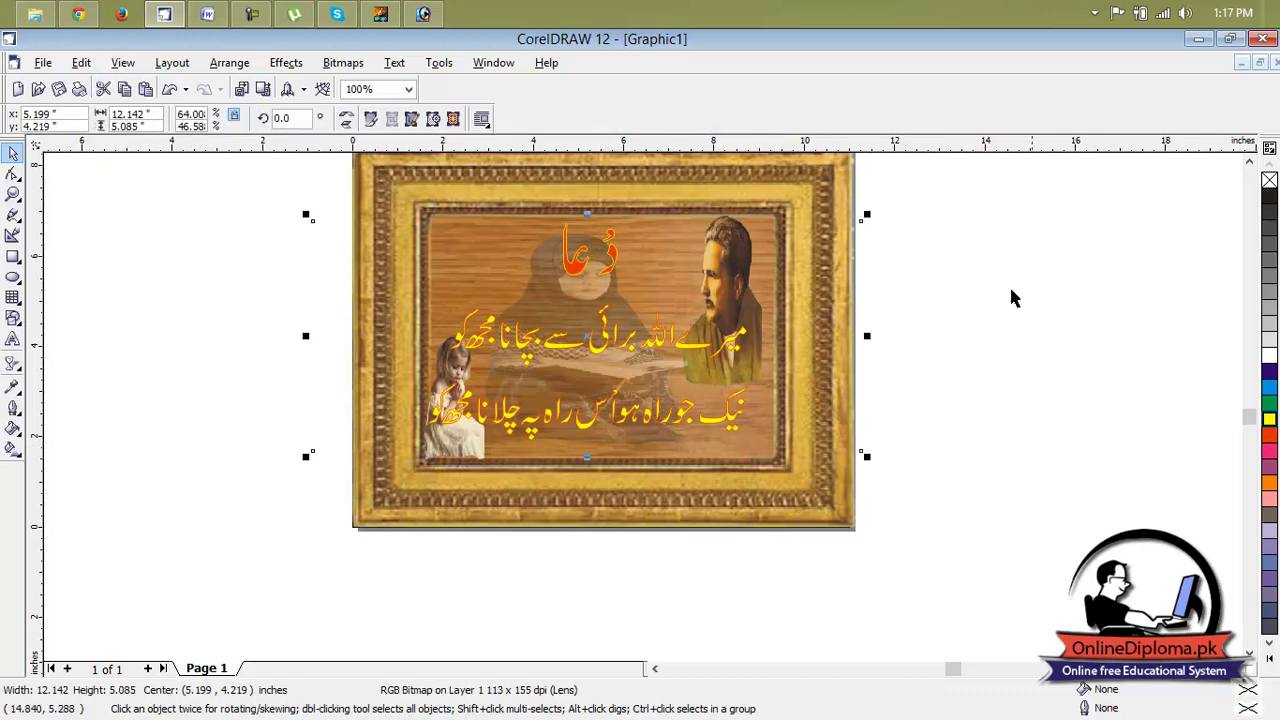
click(953, 255)
click(1249, 161)
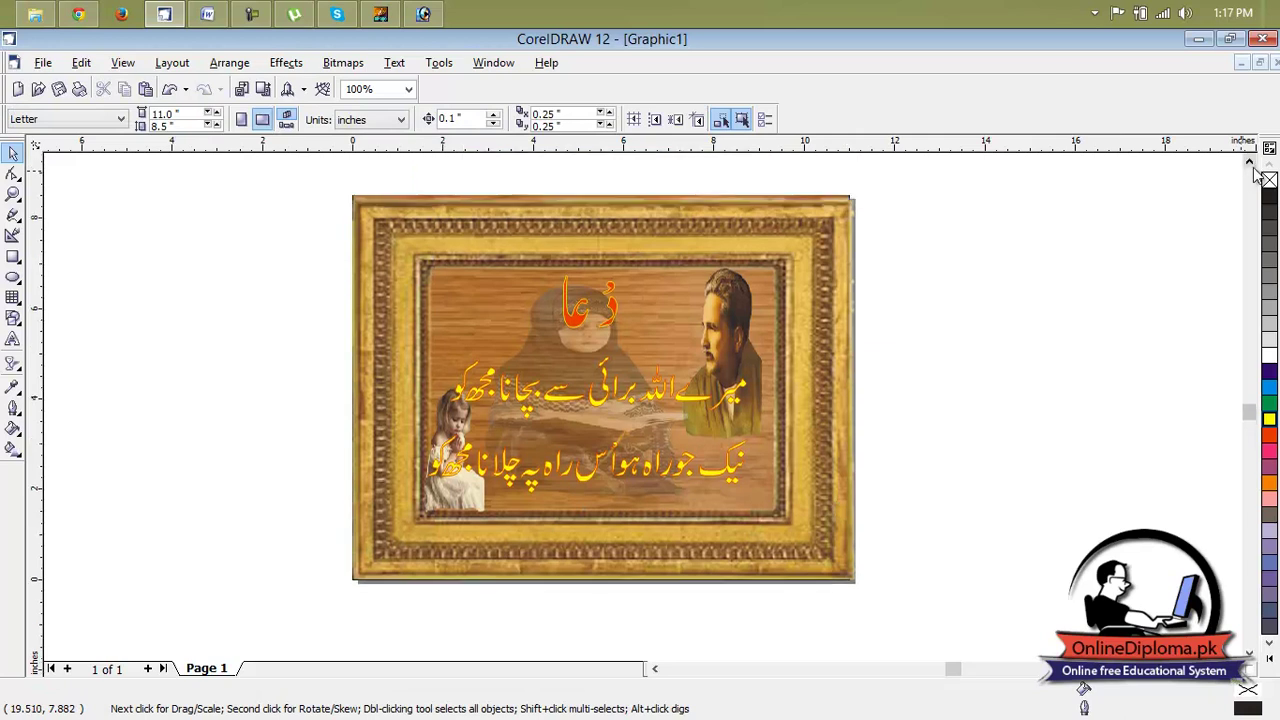